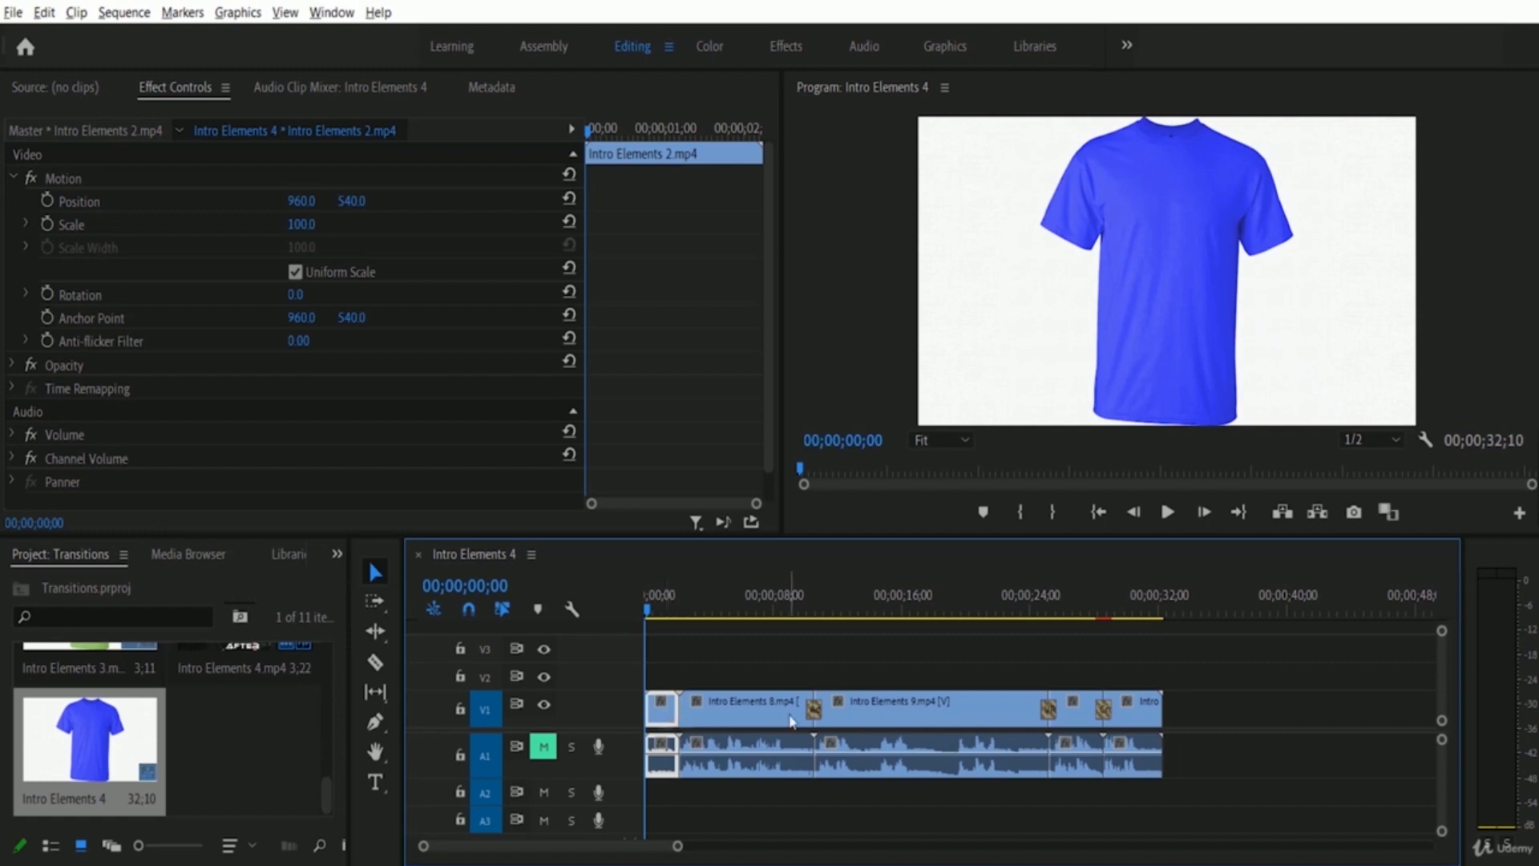
Play the sequence across the plain cut between Intro Elements 2.mp4 and Intro Elements 8.mp4 and examine how the clips change
click(755, 719)
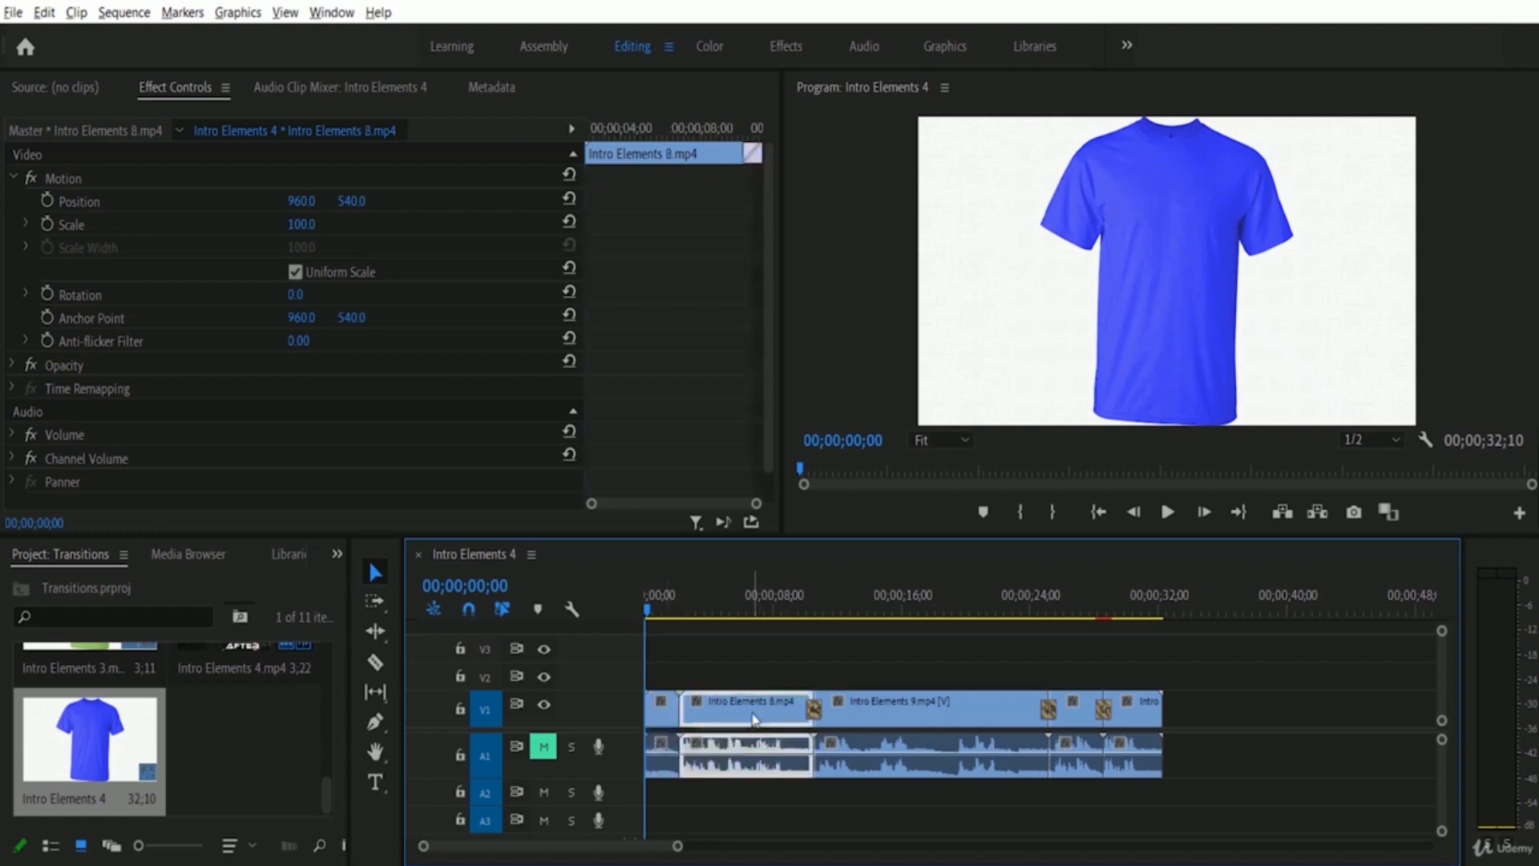
click(918, 716)
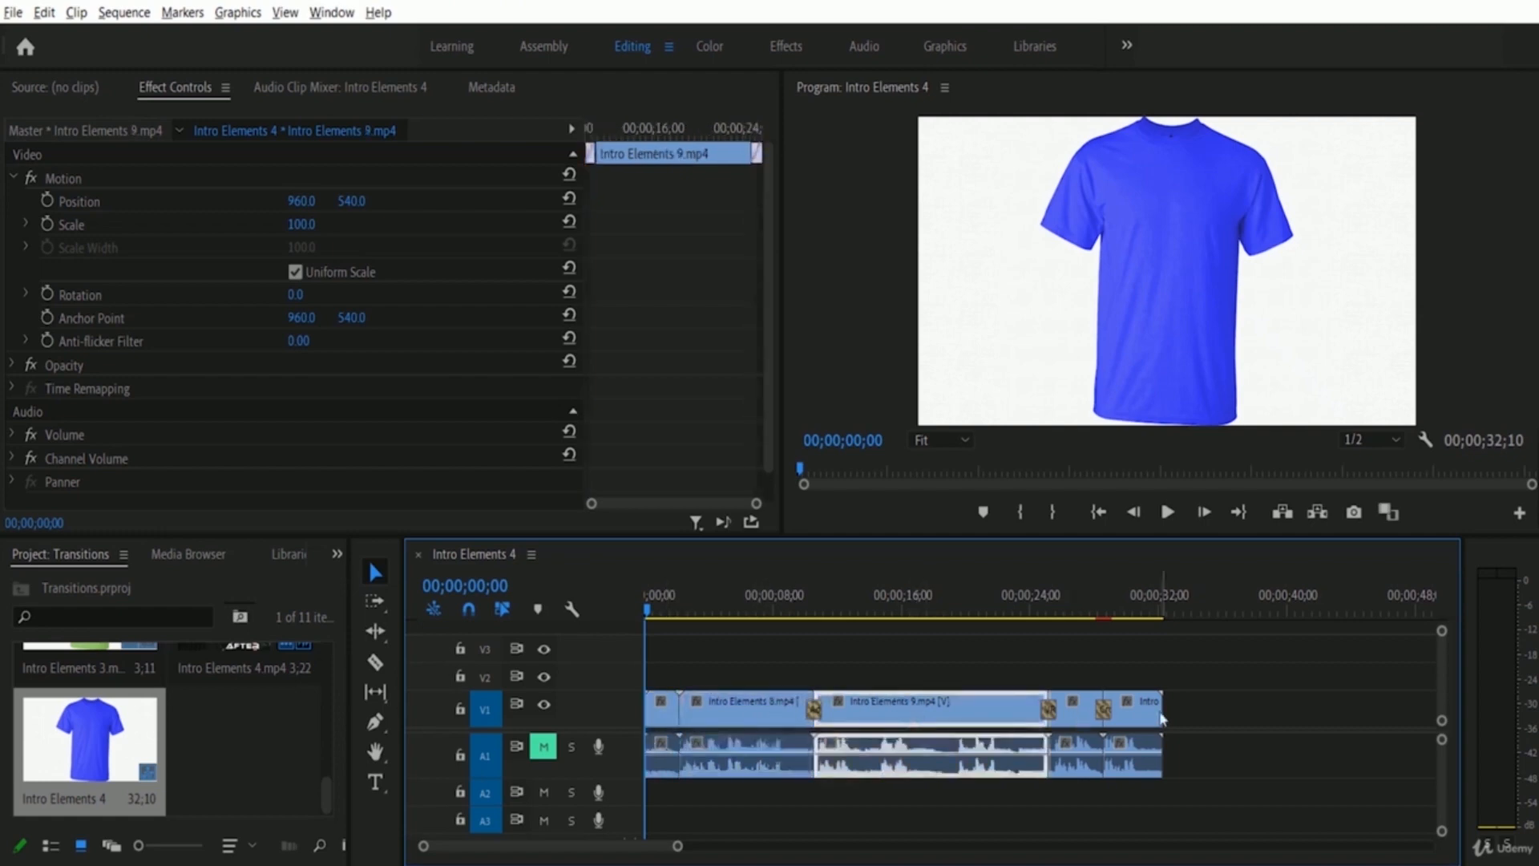
click(664, 707)
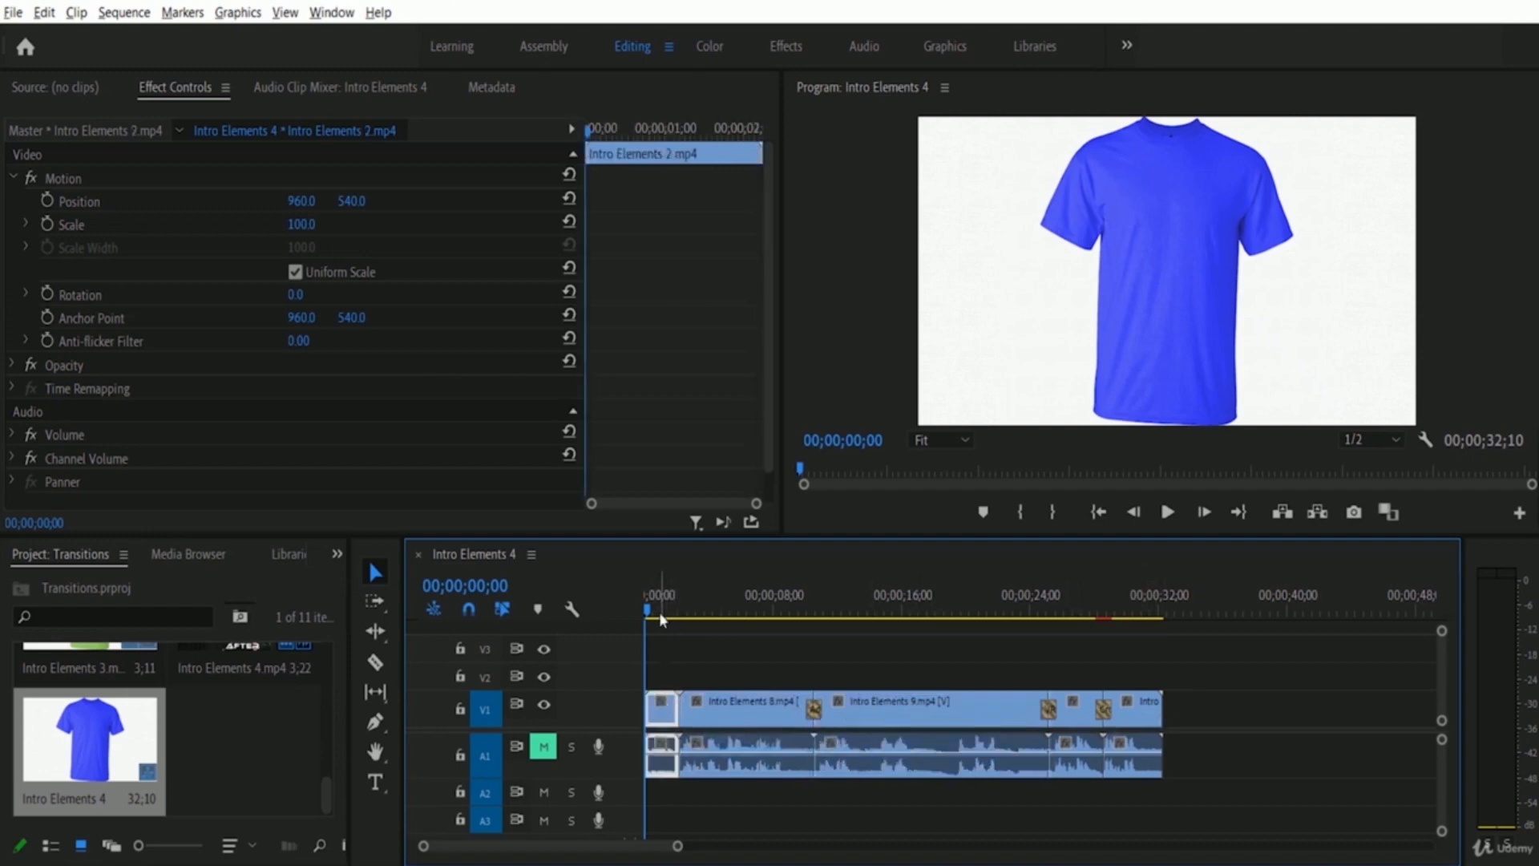
click(666, 611)
click(1167, 513)
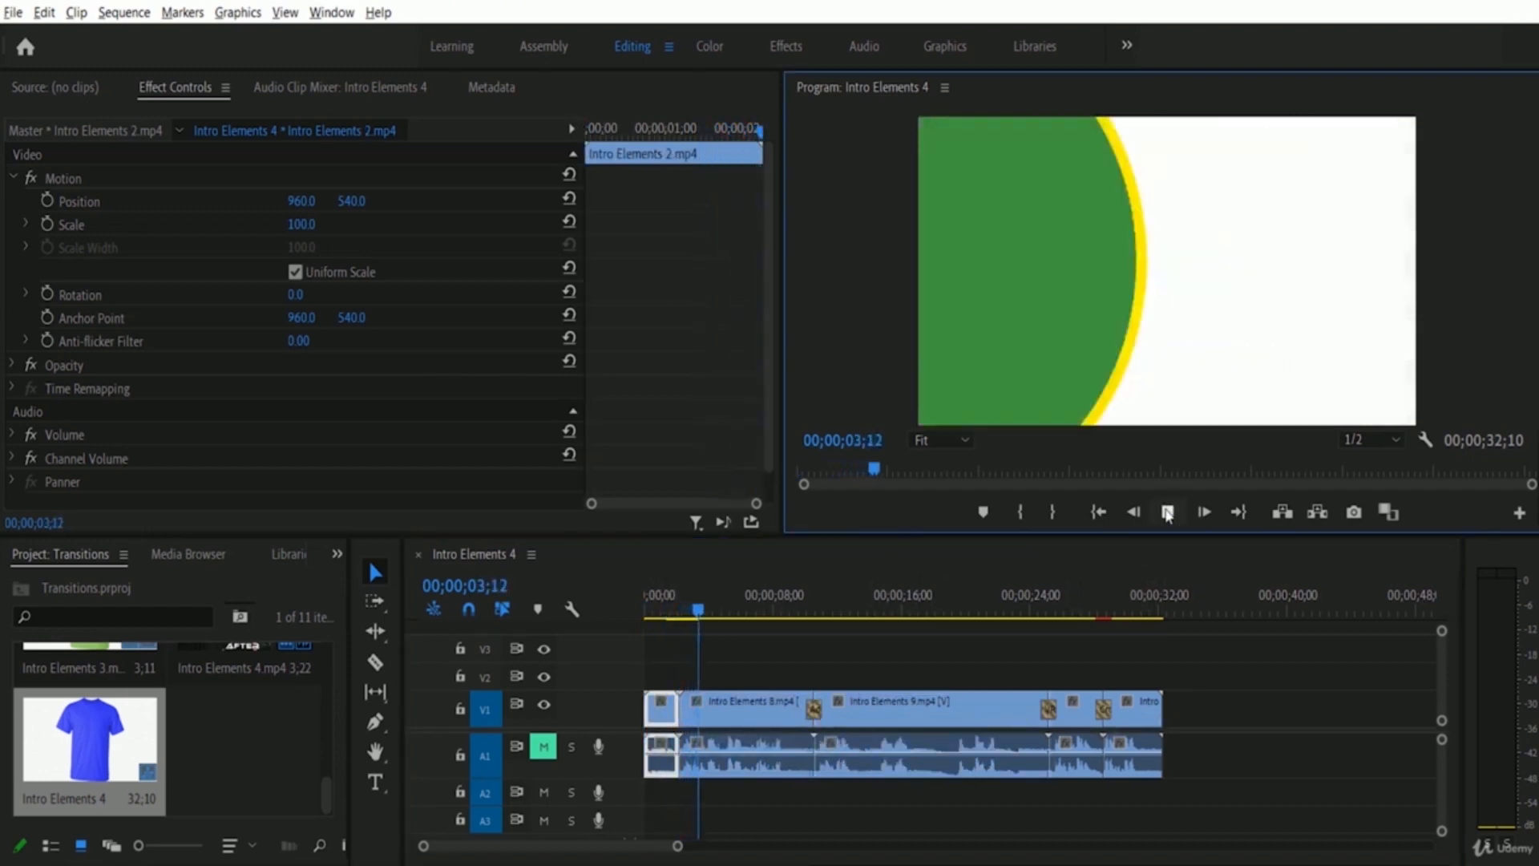
click(1168, 513)
click(664, 610)
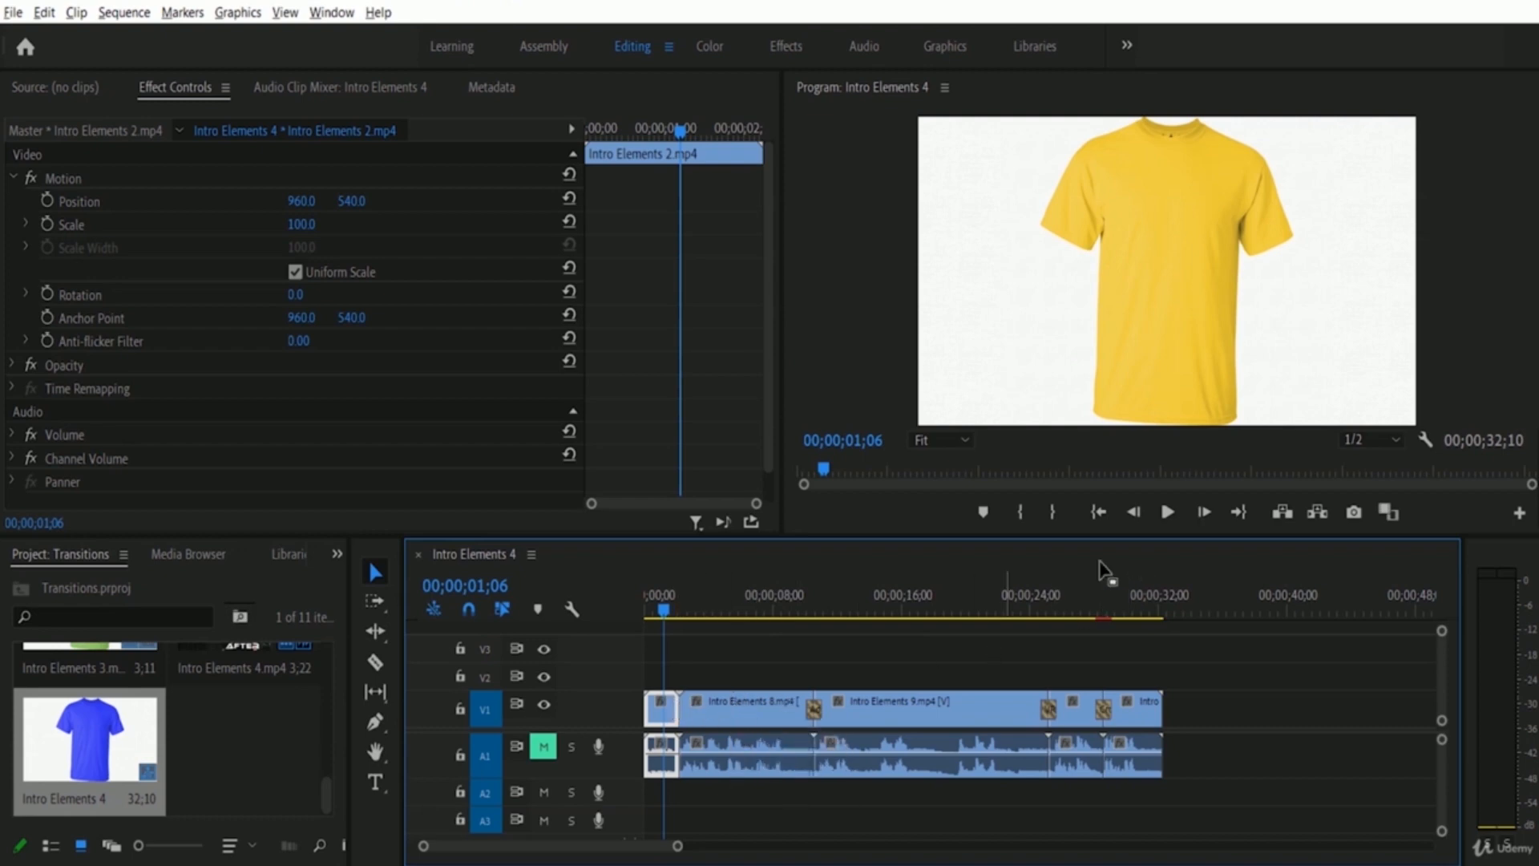
click(1168, 512)
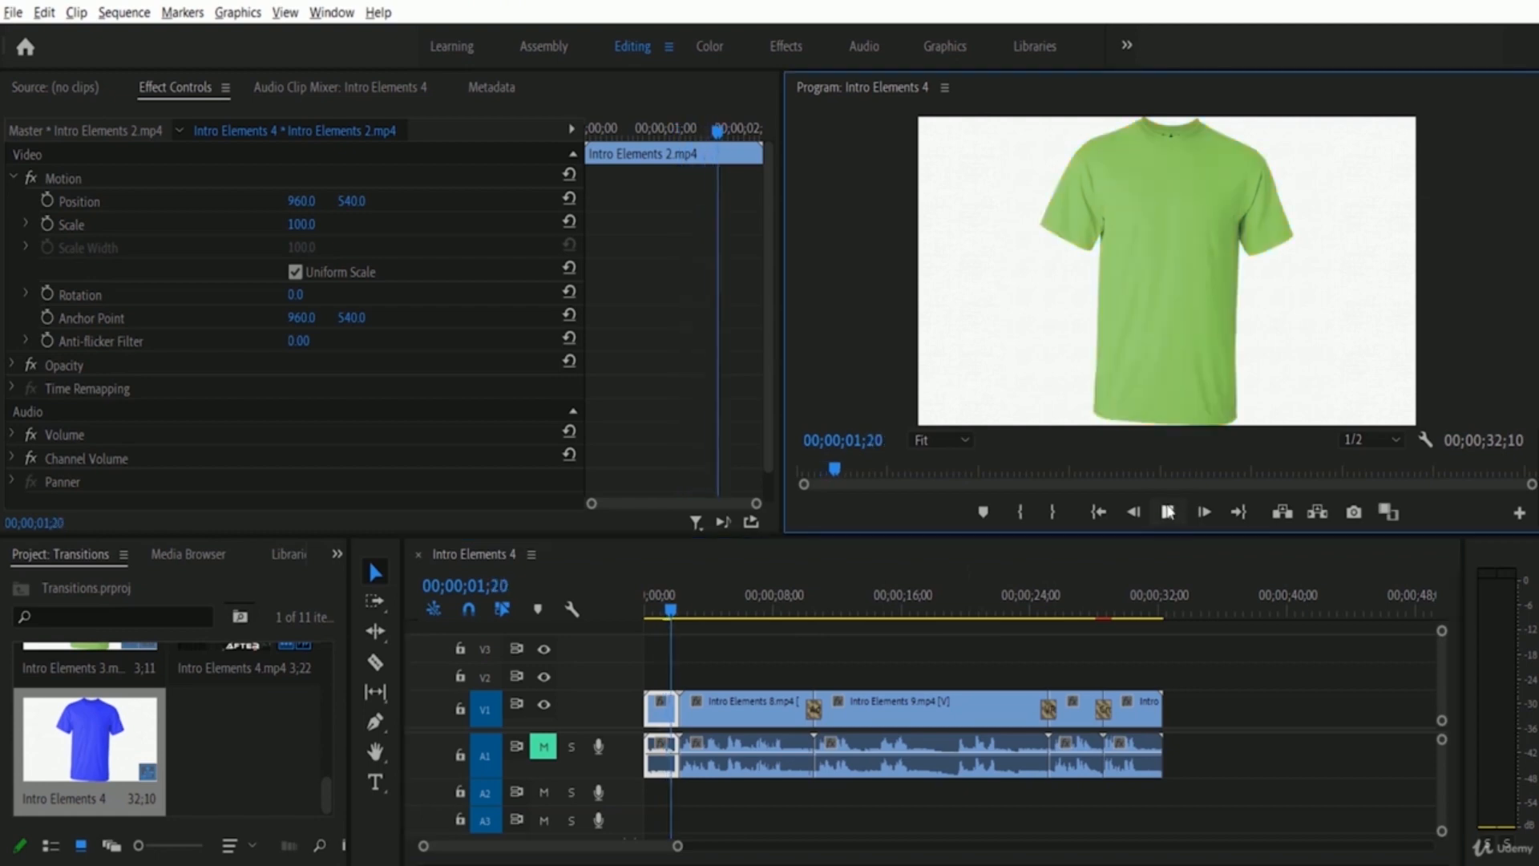
click(1168, 512)
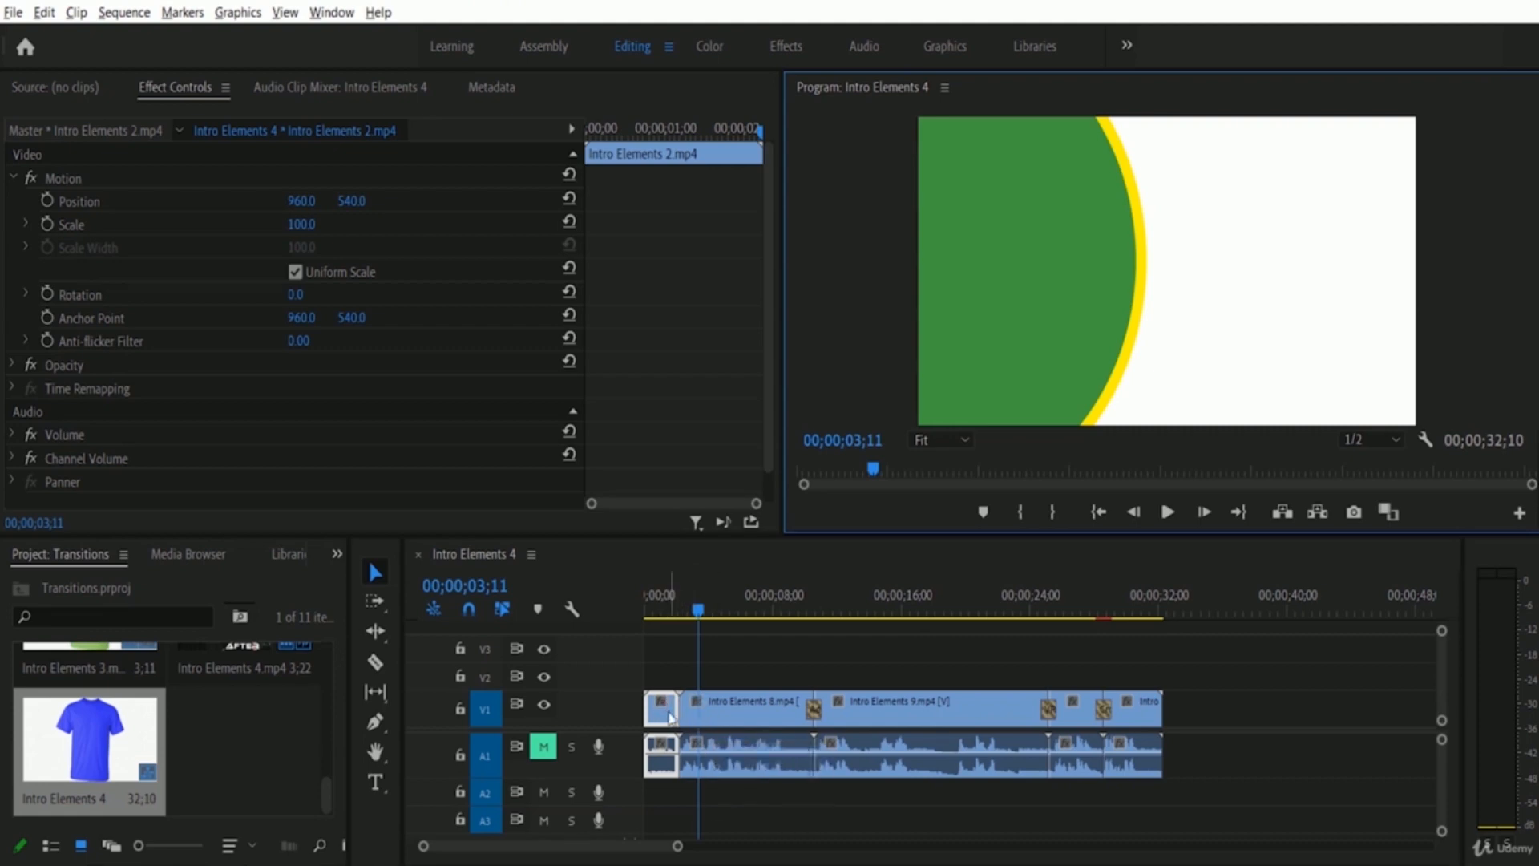
Play back the transition between Intro Elements 8.mp4 and Intro Elements 9.mp4 twice, starting shortly before the end of the first clip
click(803, 611)
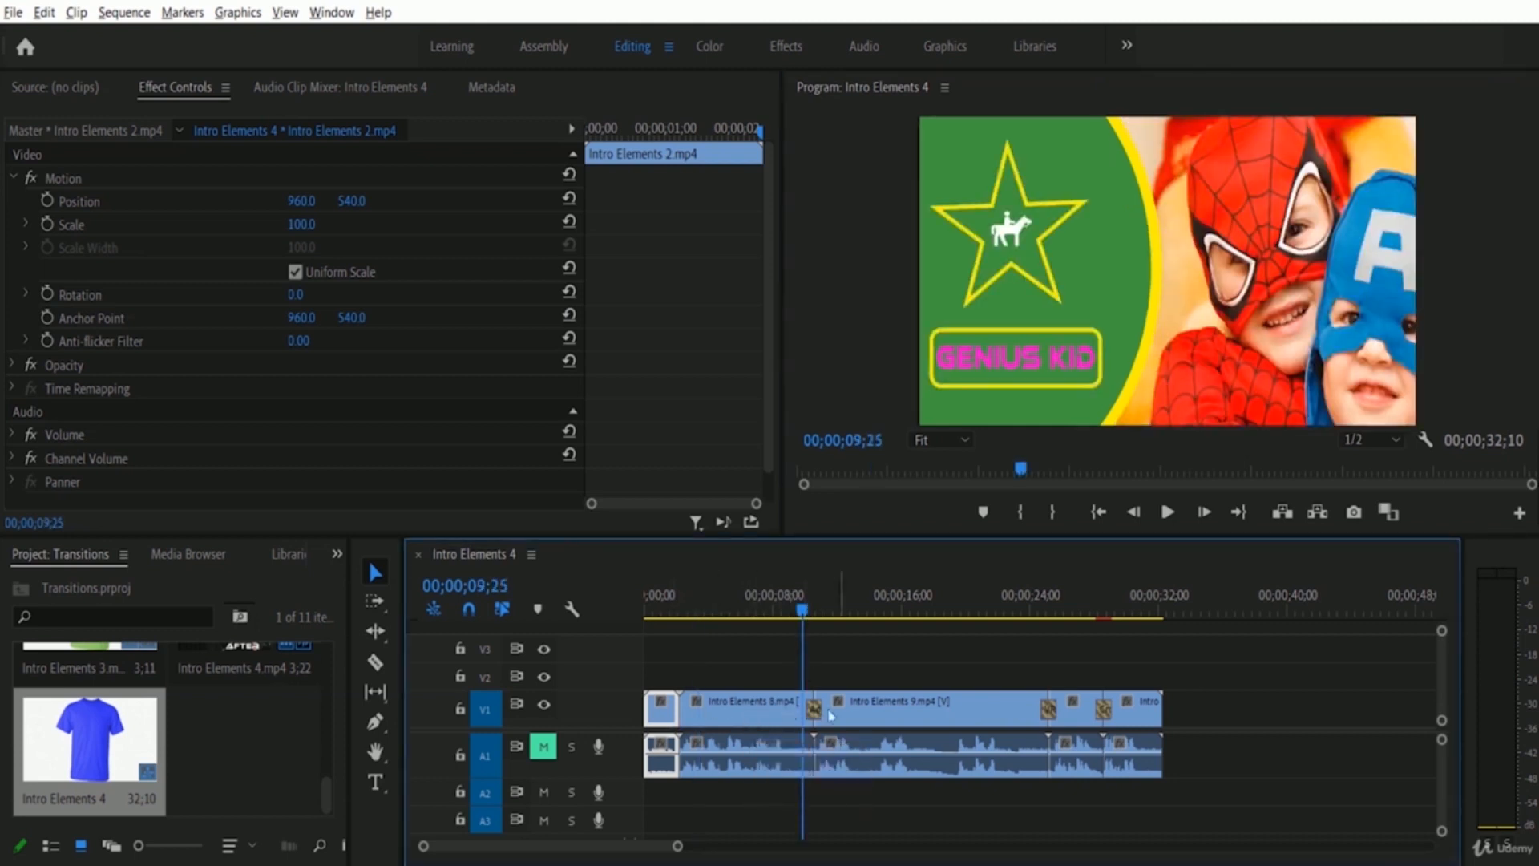
click(871, 713)
click(789, 714)
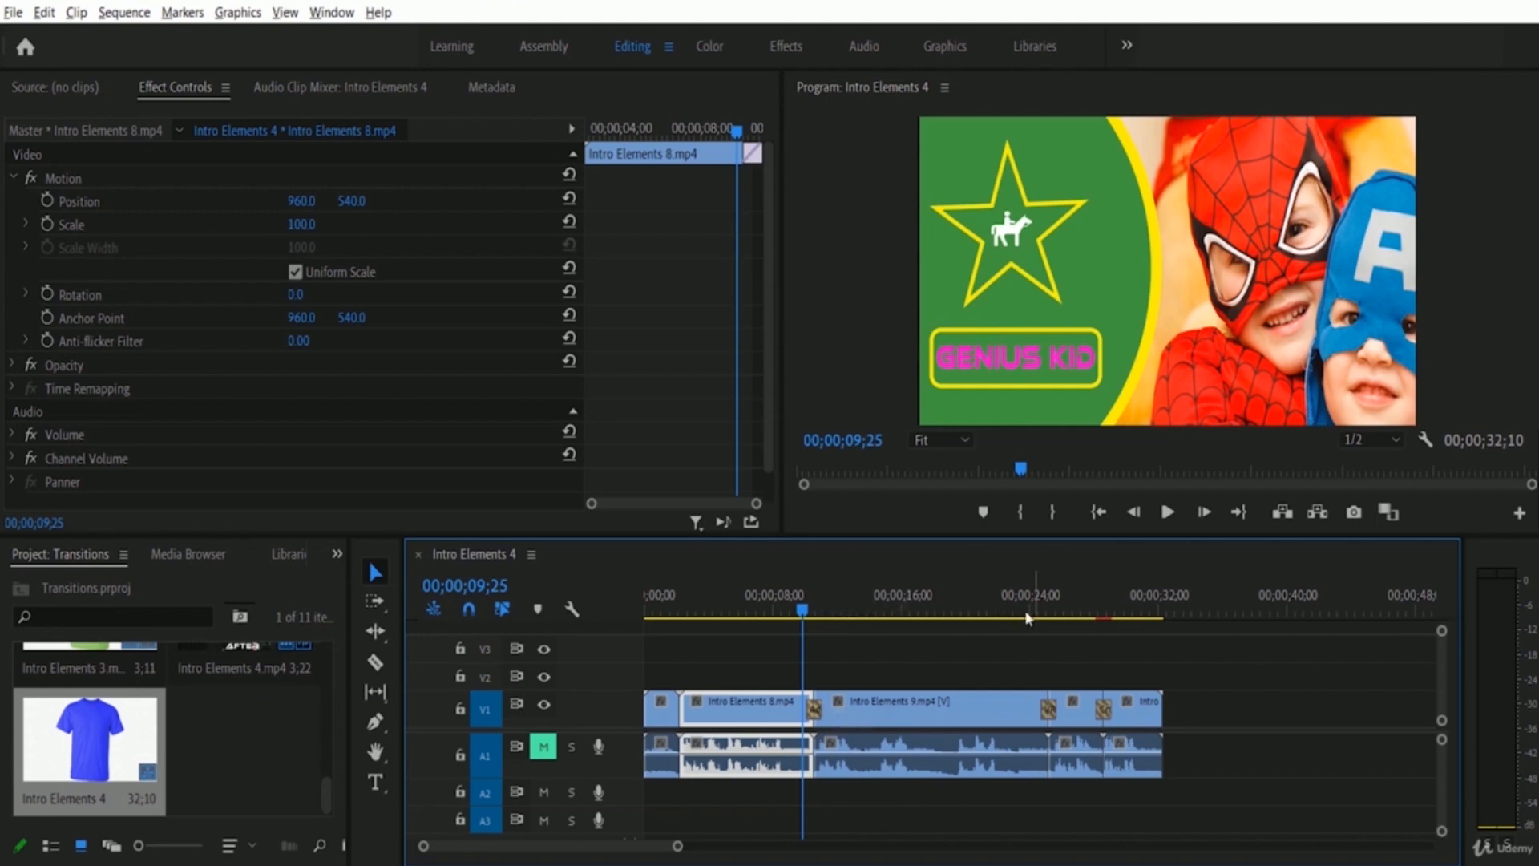
click(1168, 512)
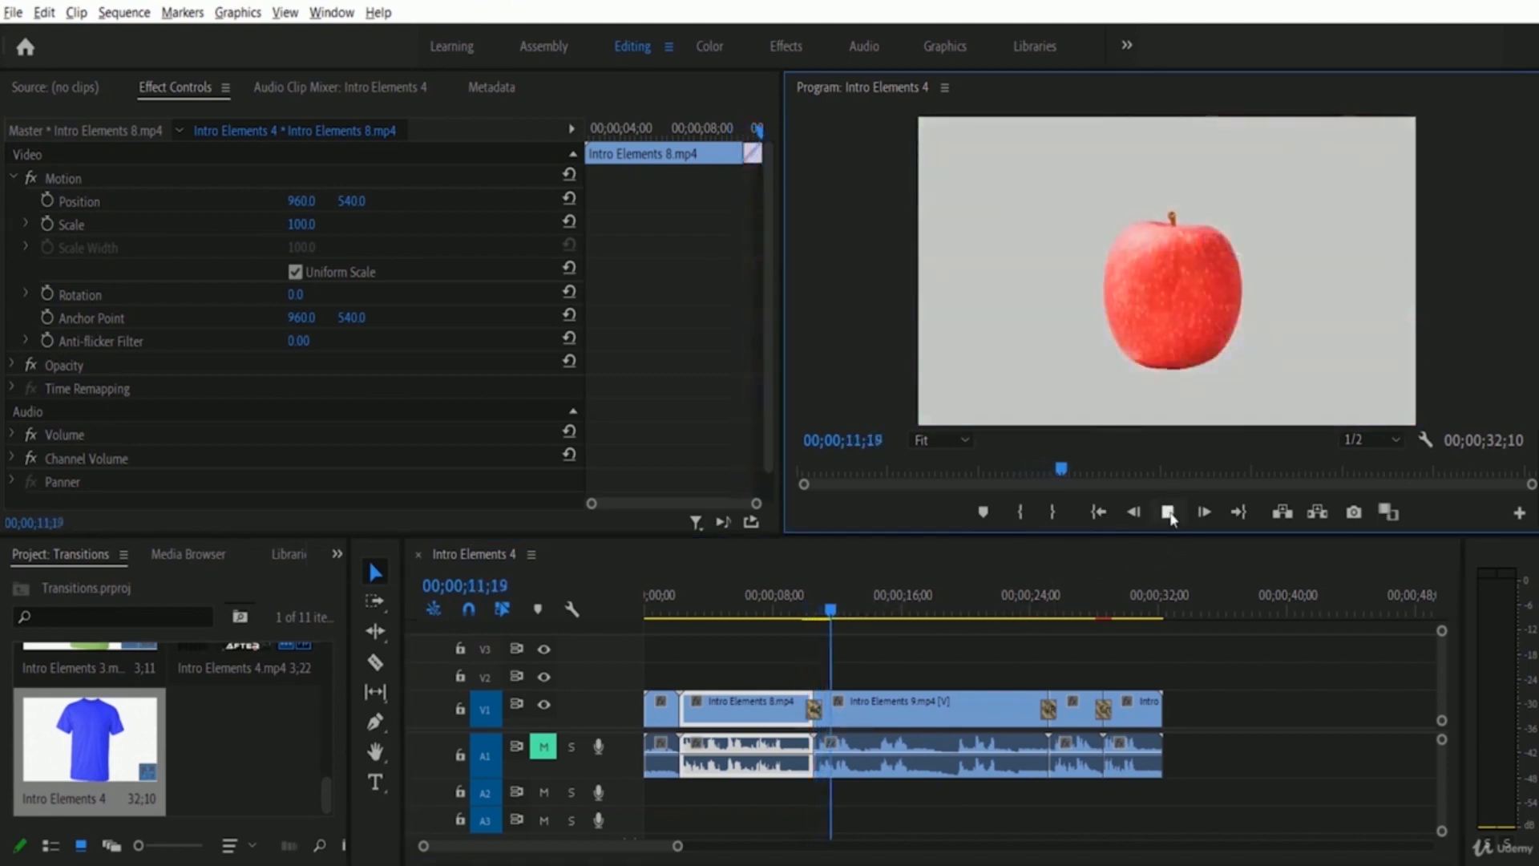
click(1170, 516)
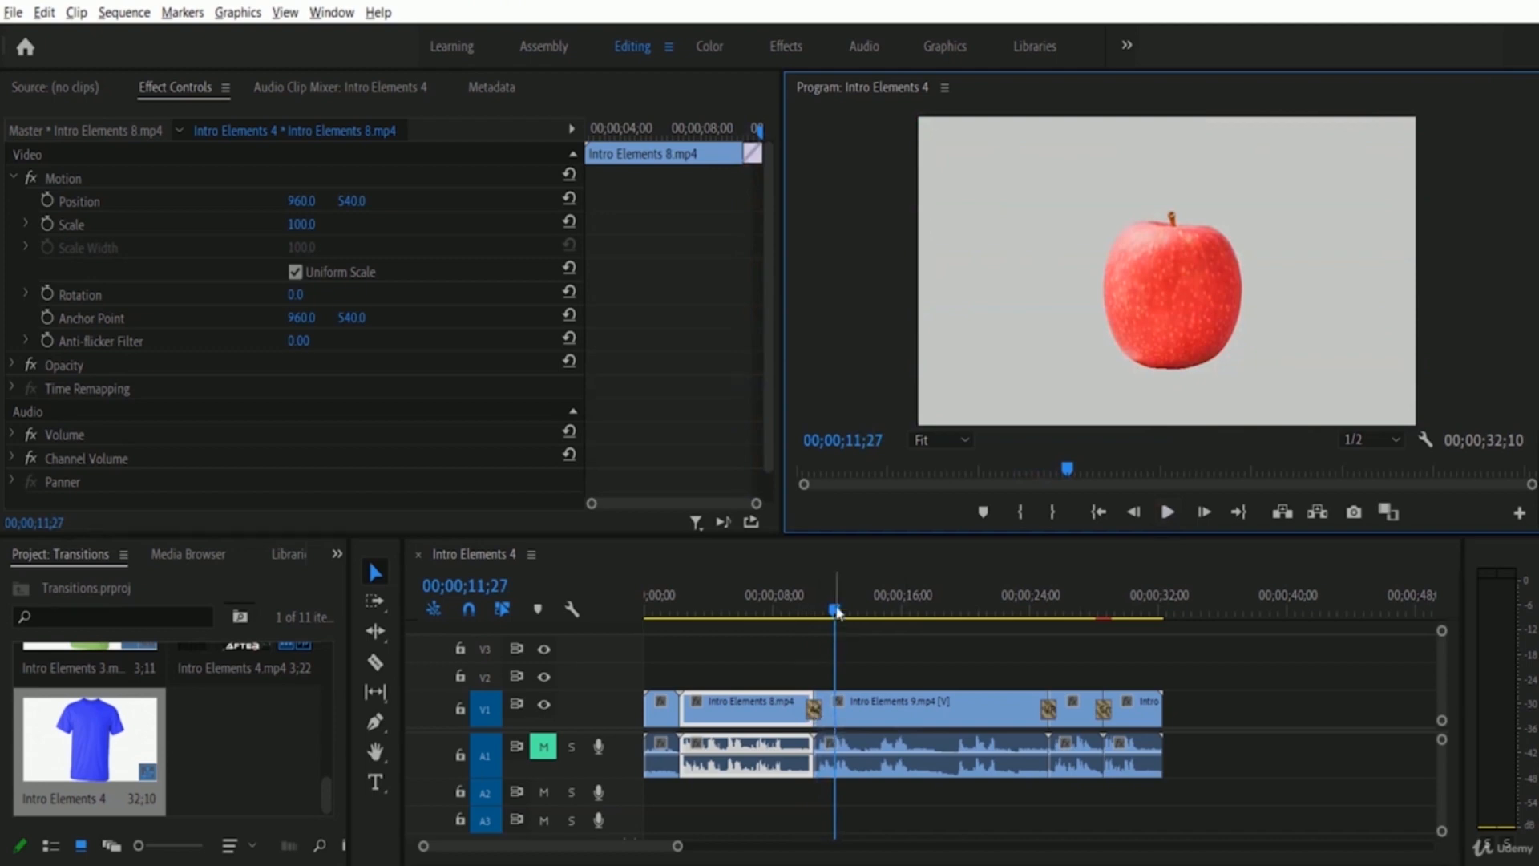
drag(834, 612, 793, 612)
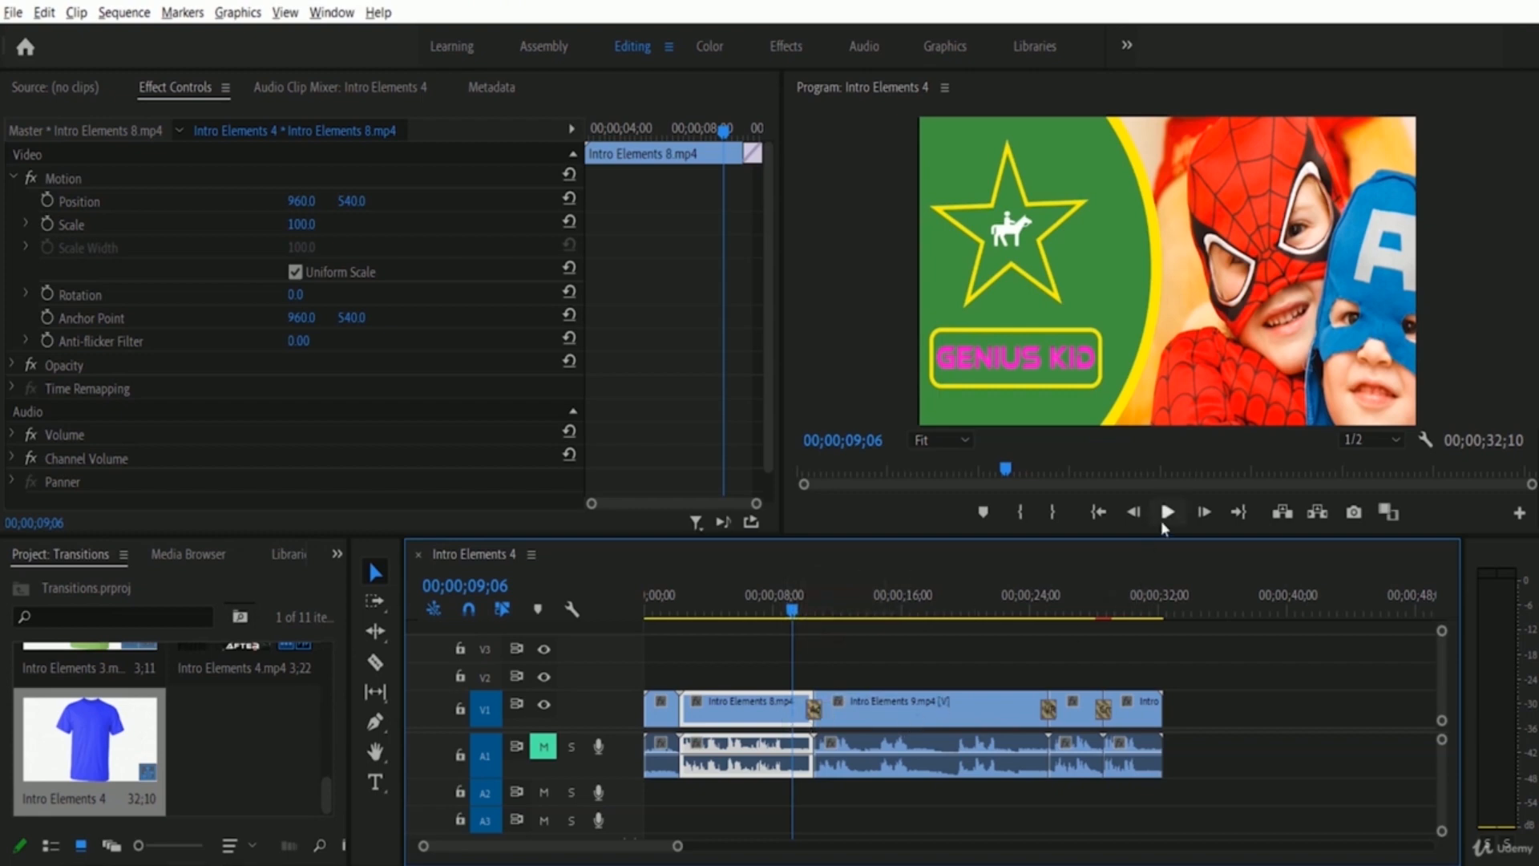
click(1167, 513)
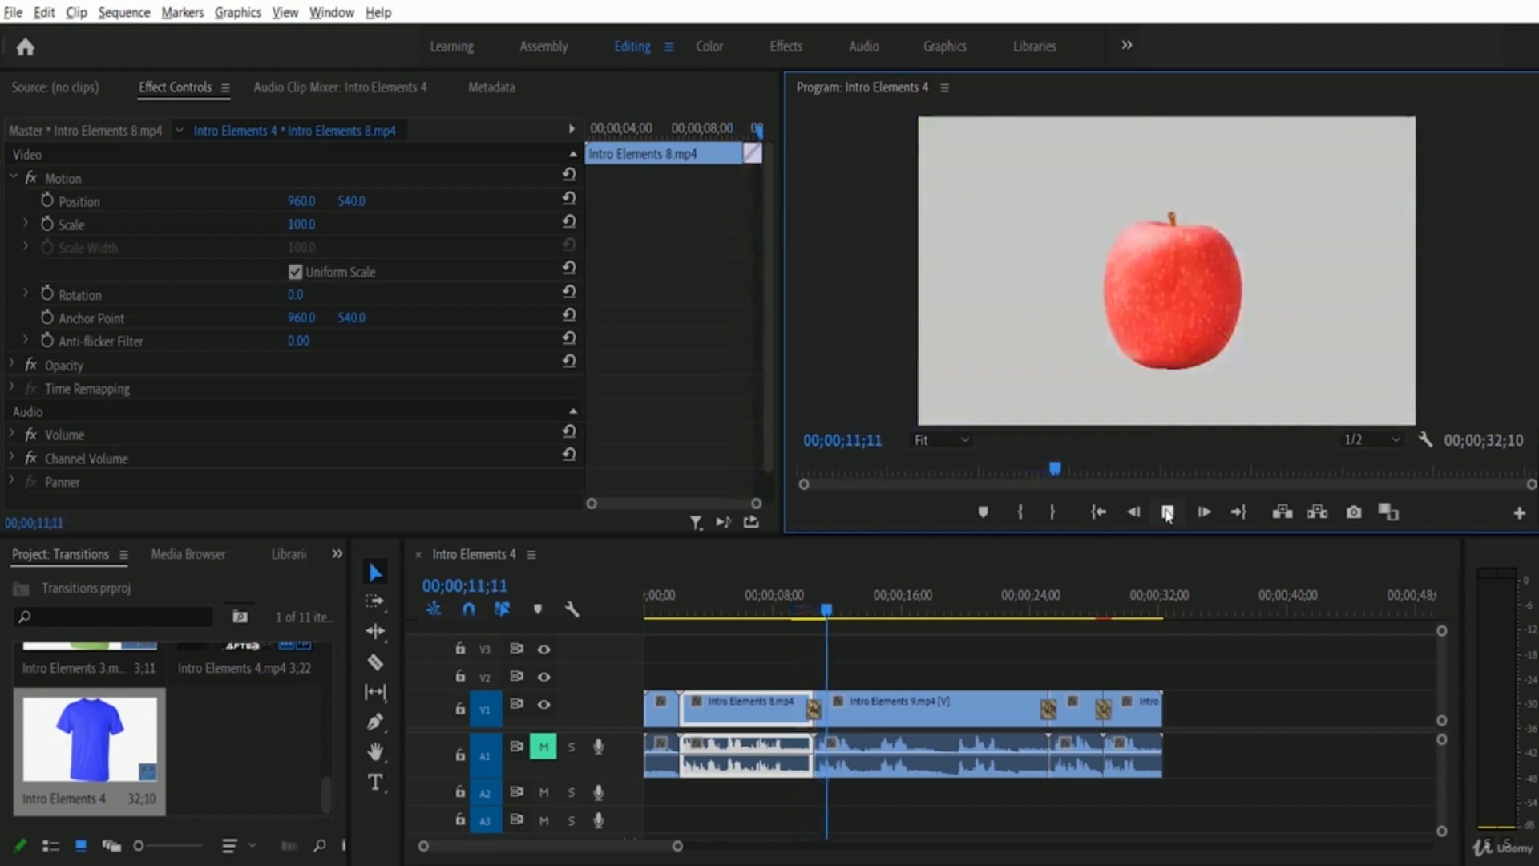
click(1167, 513)
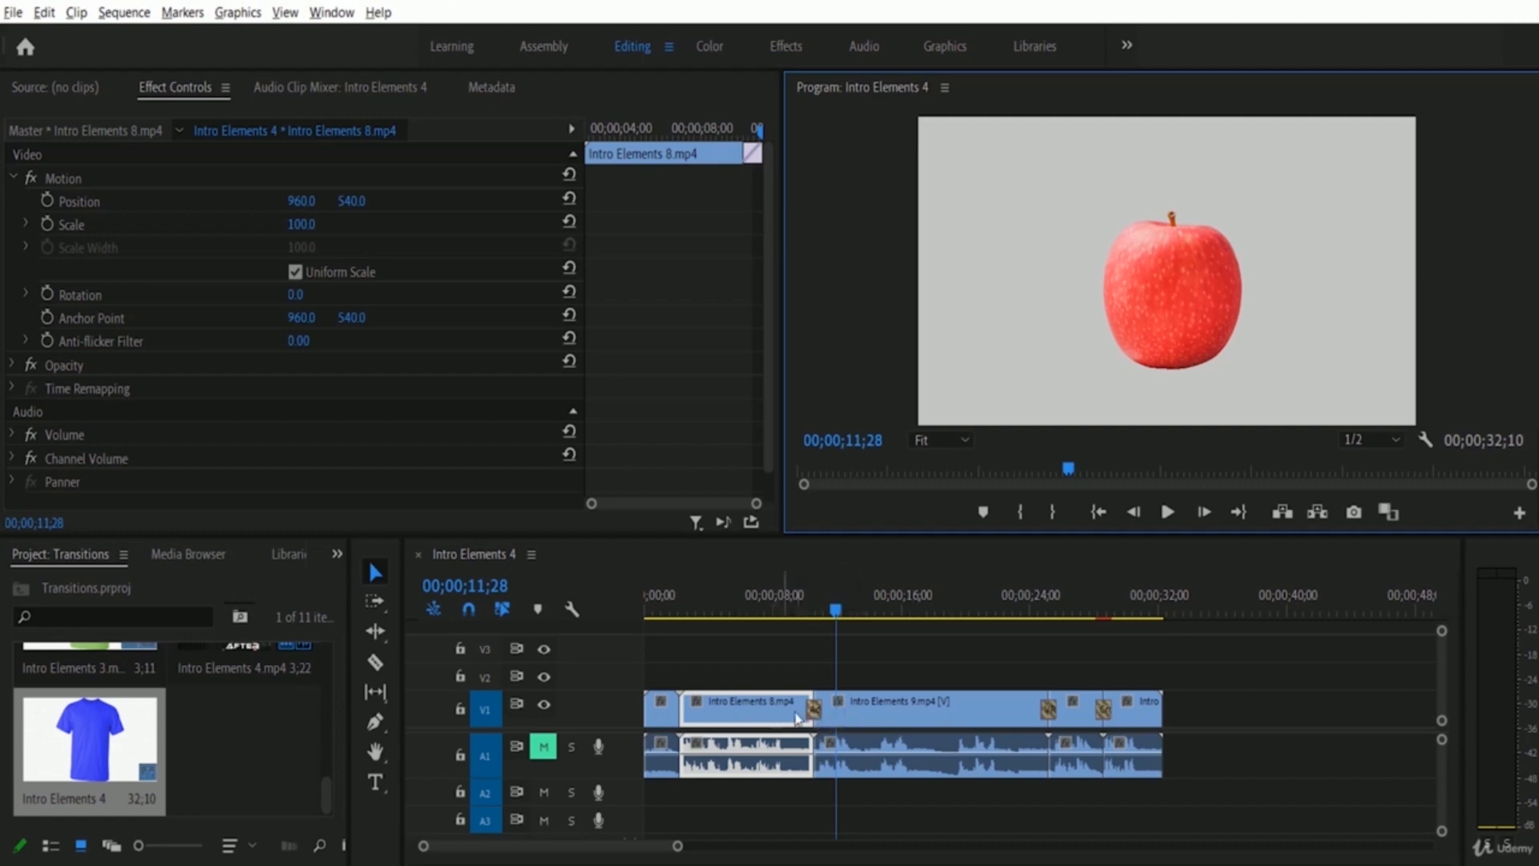
Play back the transition at the end of Intro Elements 9.mp4 and the last transition in the sequence
click(1031, 616)
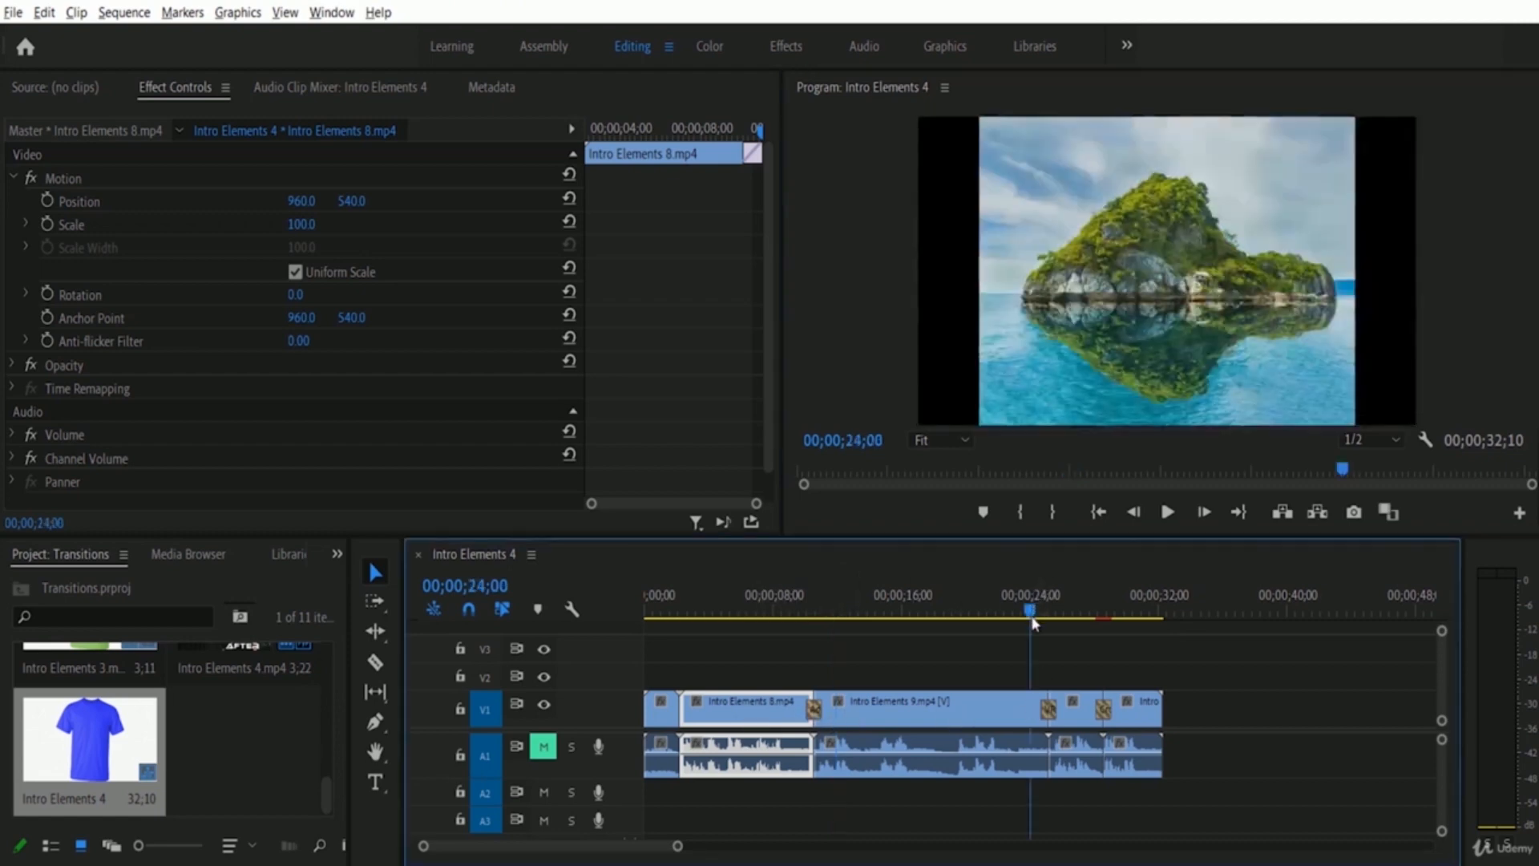
click(1170, 513)
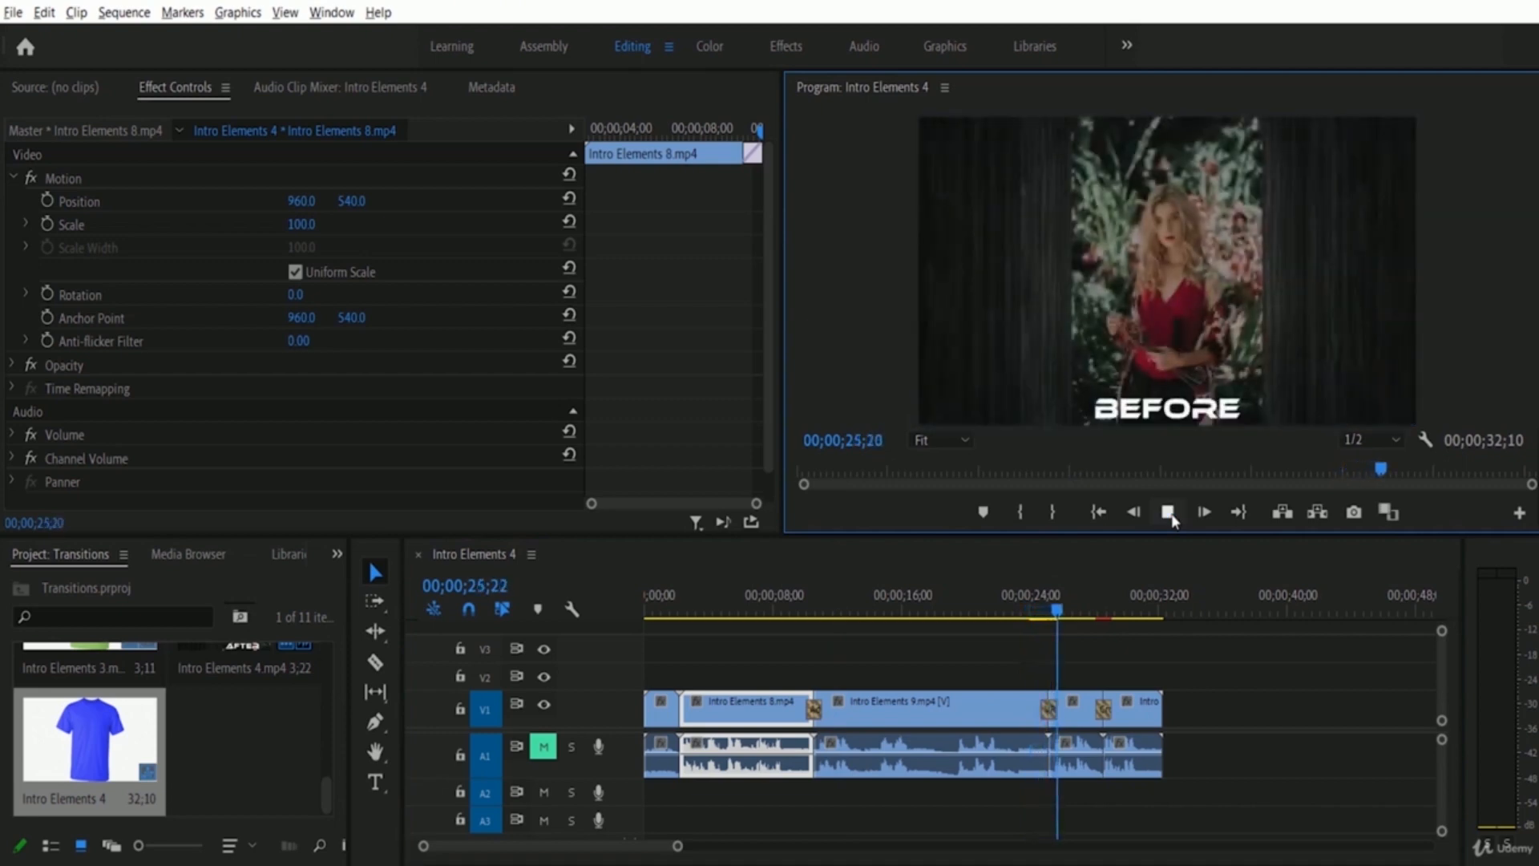
click(1170, 514)
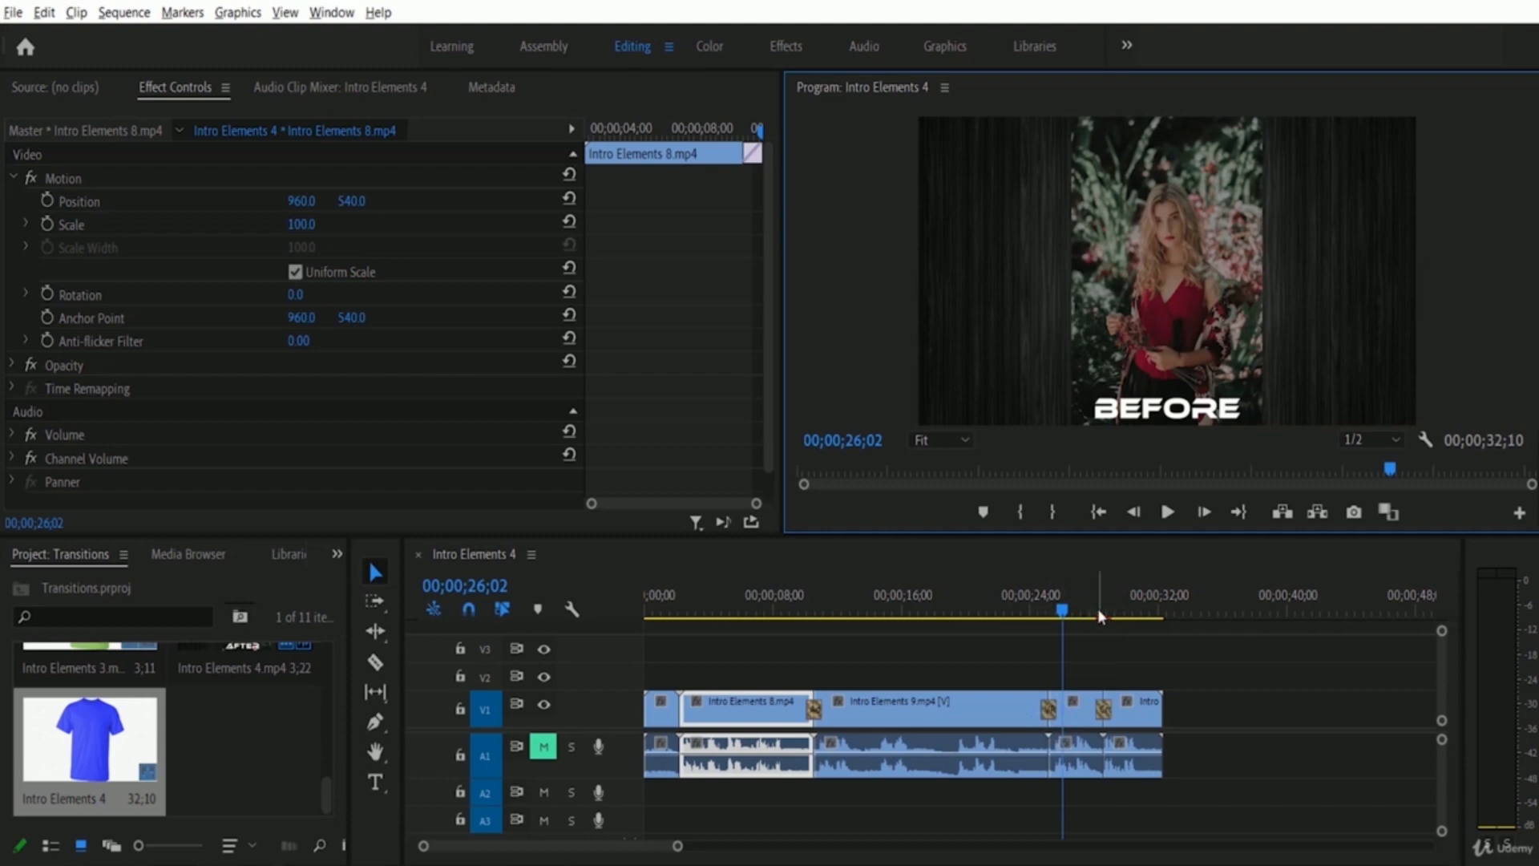
click(1092, 672)
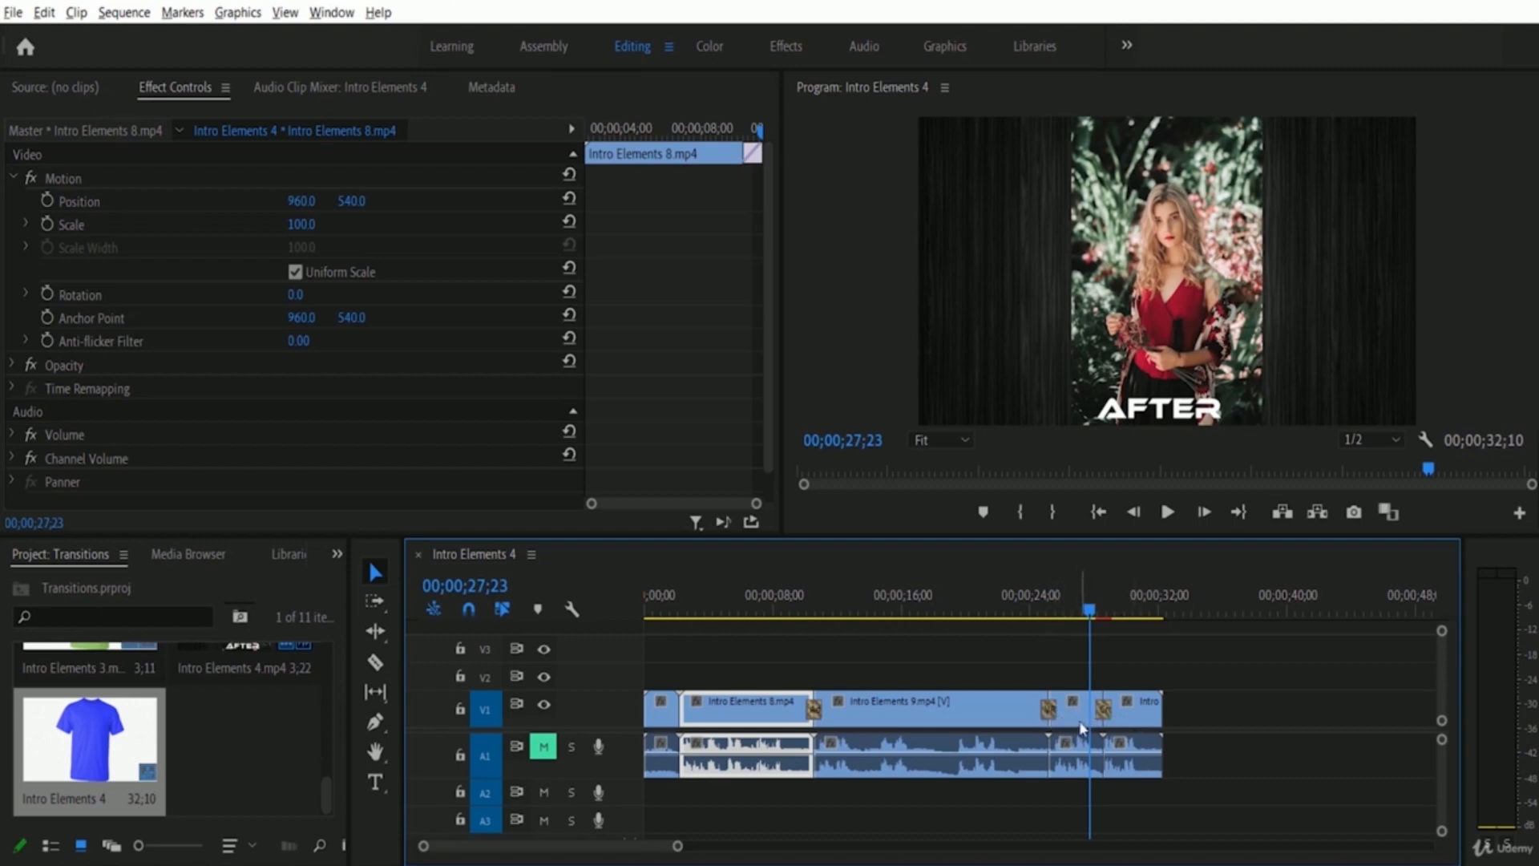
click(1166, 512)
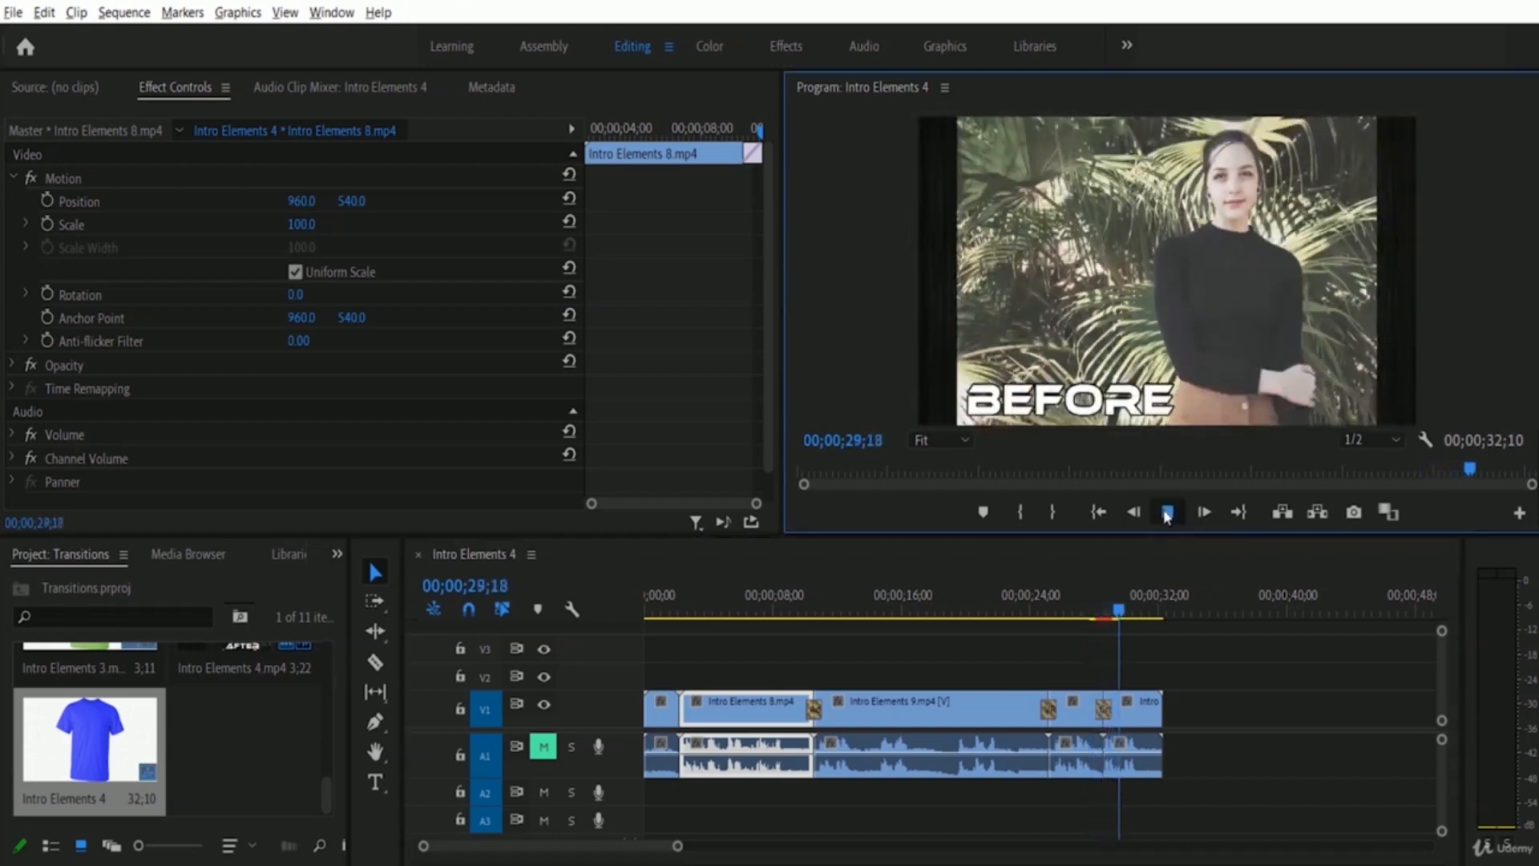
click(1167, 512)
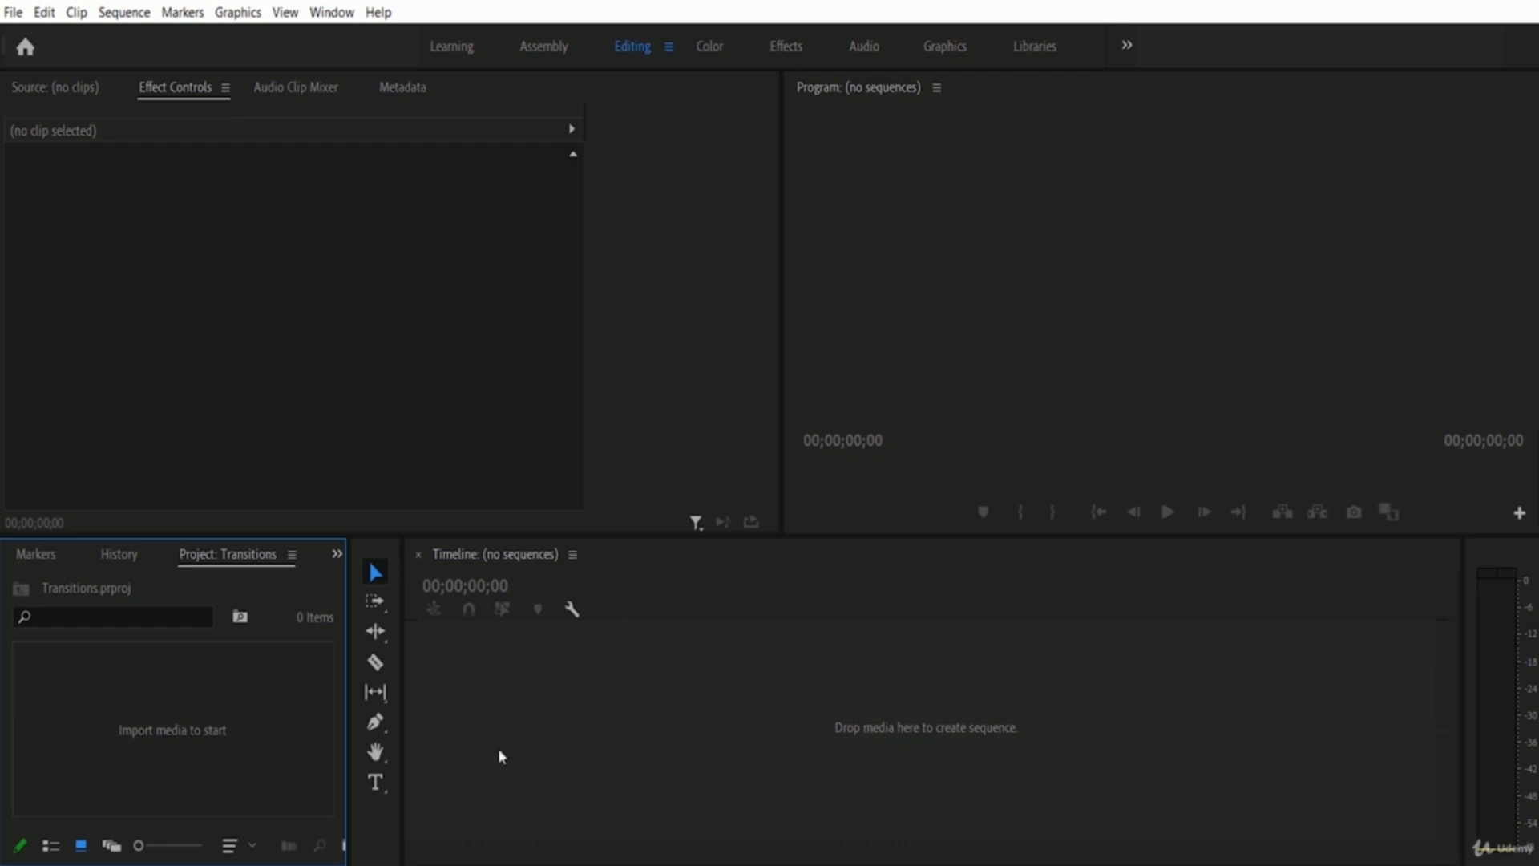
Import the clips Intro Elements 2, 3, 4, 5 and 6 from the 01 Editing folder into the project
click(14, 12)
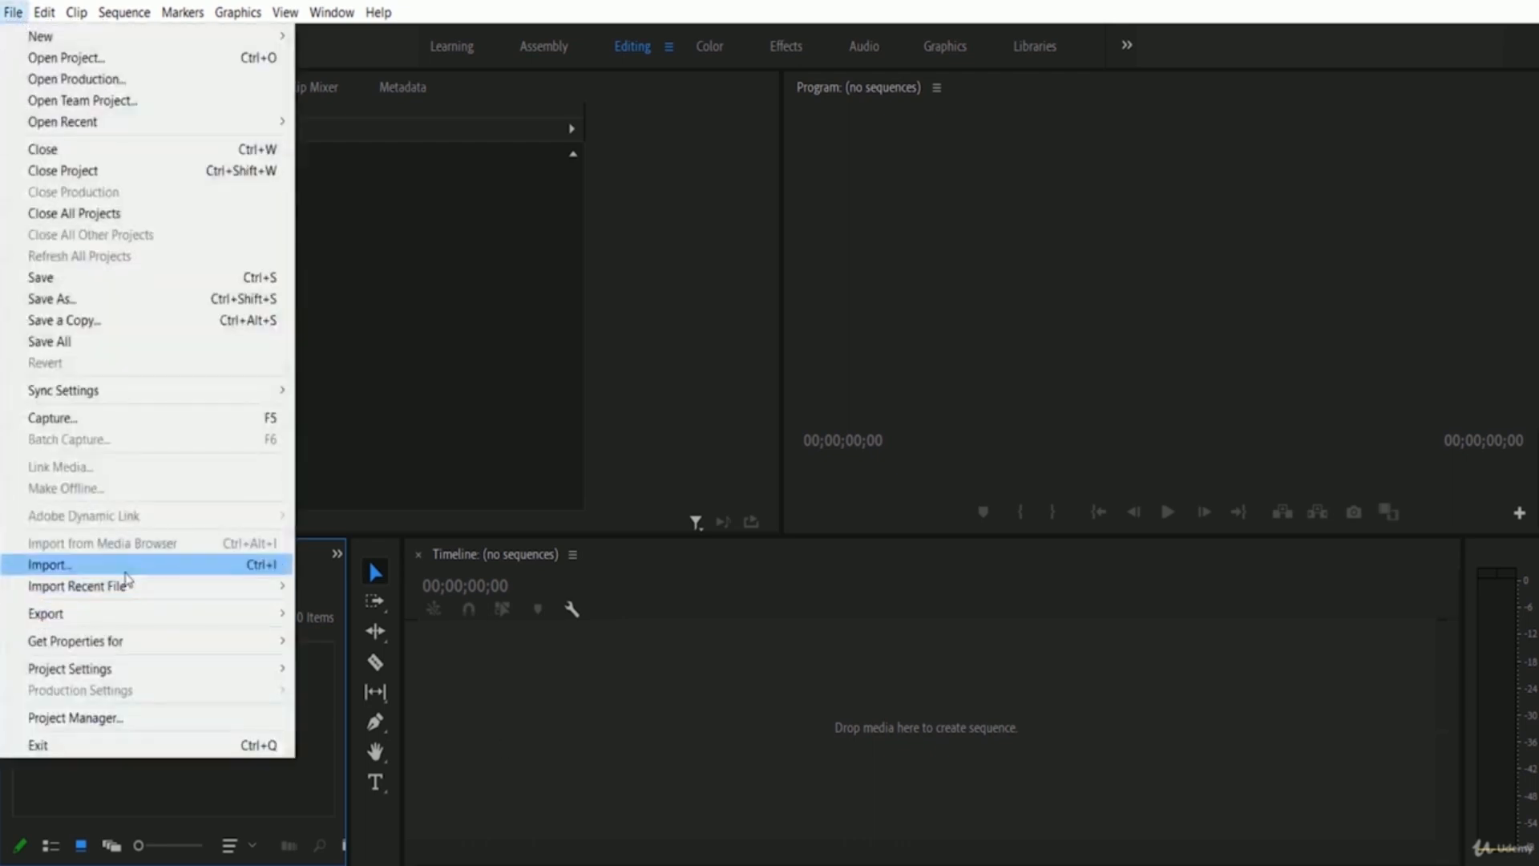
click(131, 568)
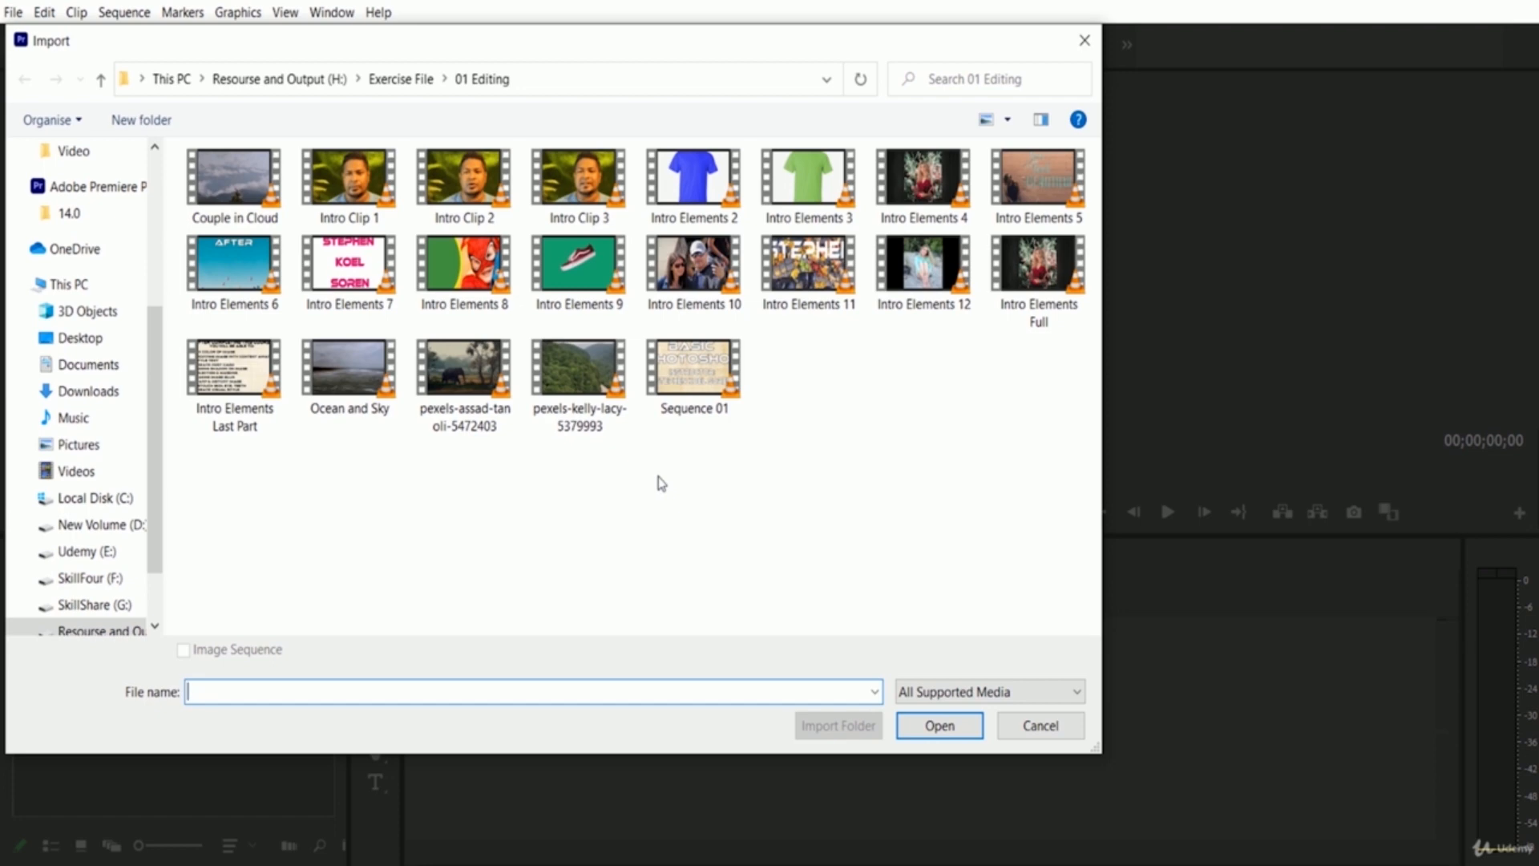
click(693, 188)
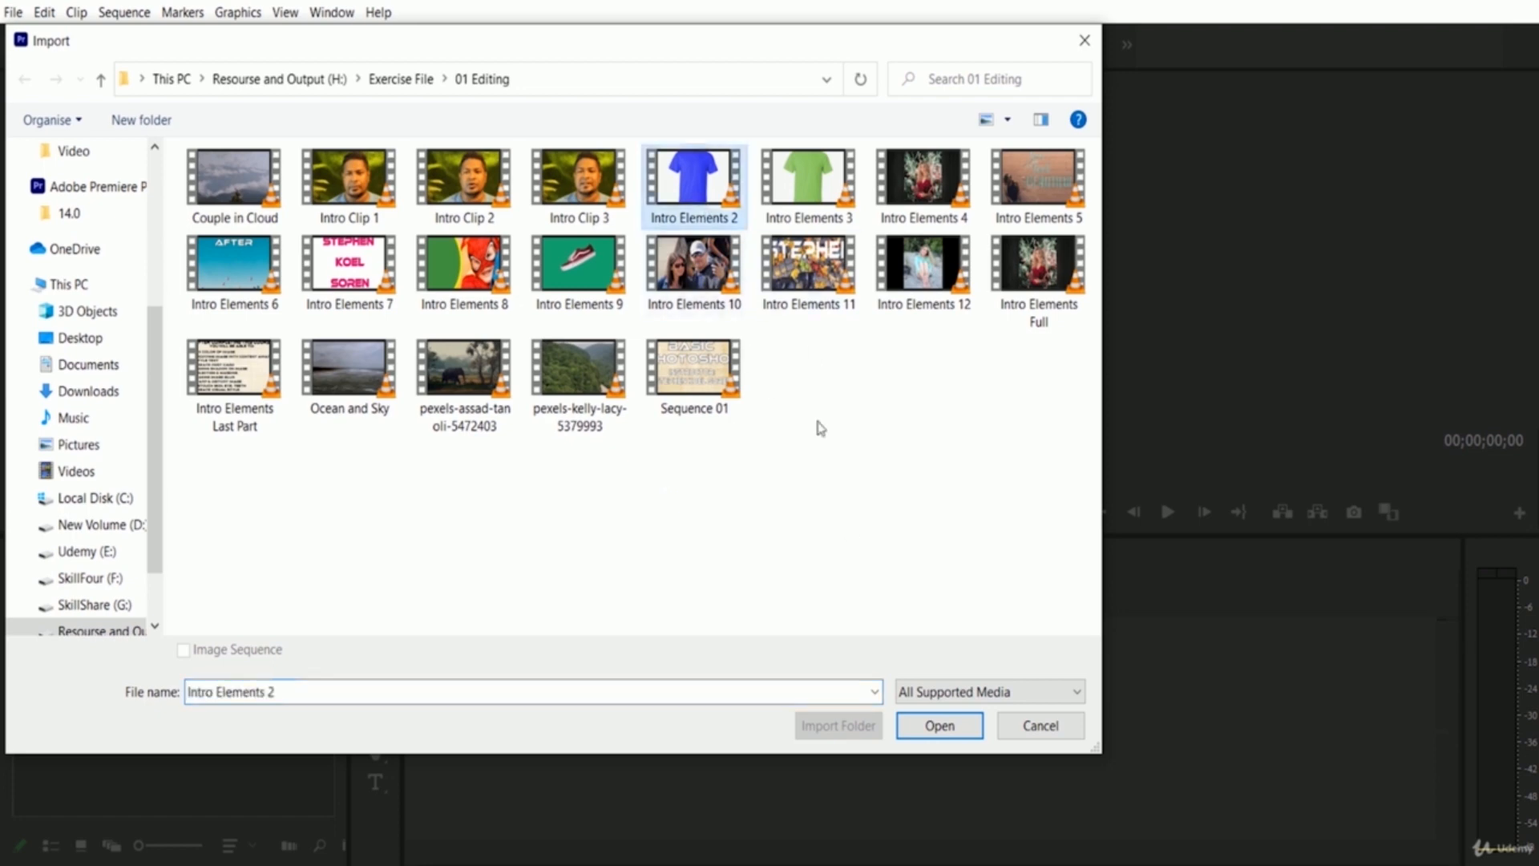
ctrl+click(810, 183)
ctrl+click(923, 185)
ctrl+click(1048, 193)
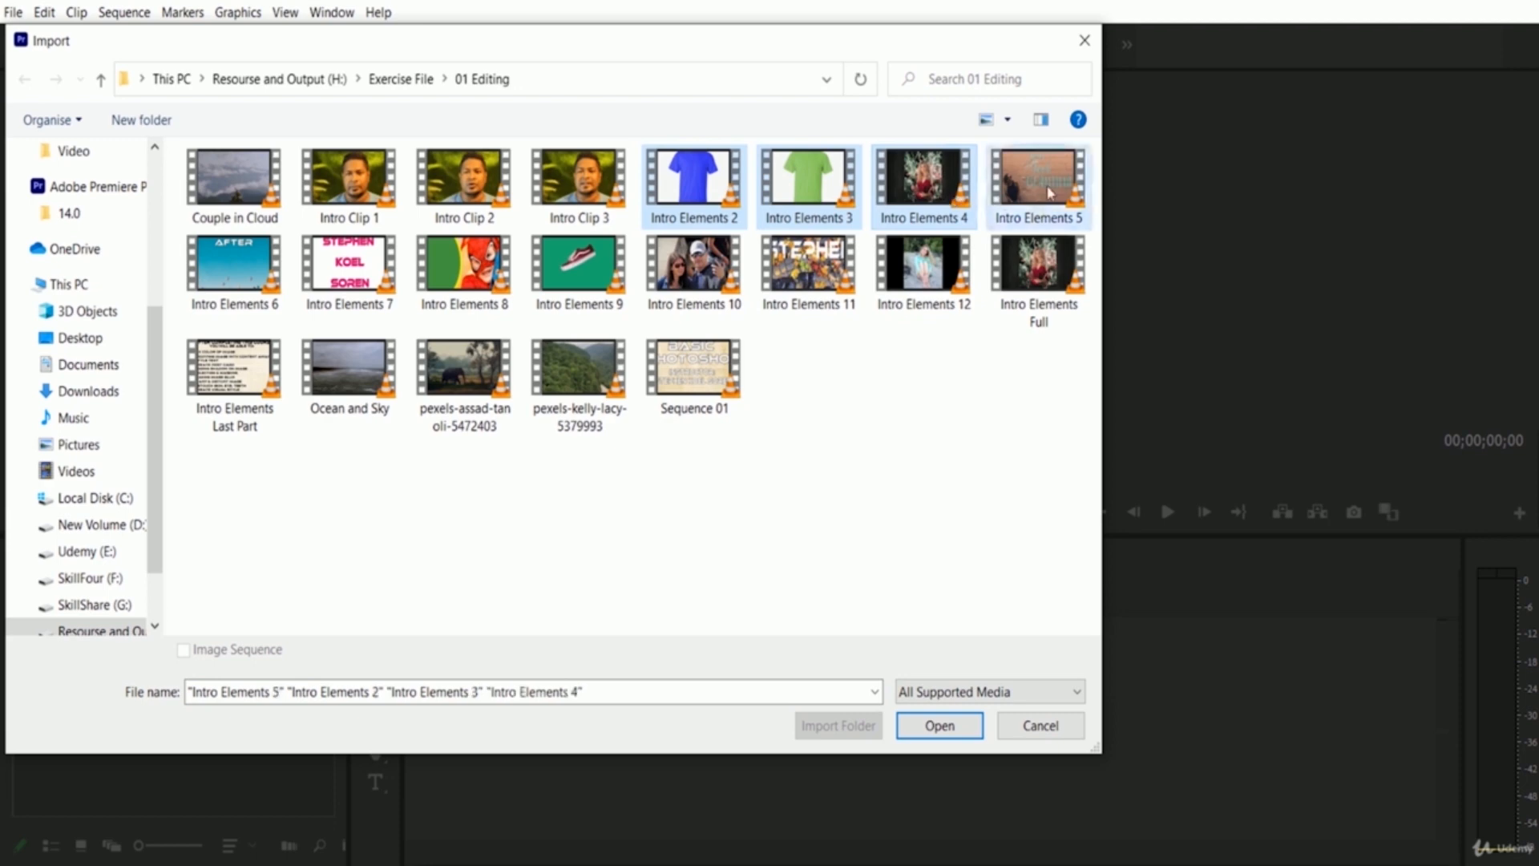
ctrl+click(234, 264)
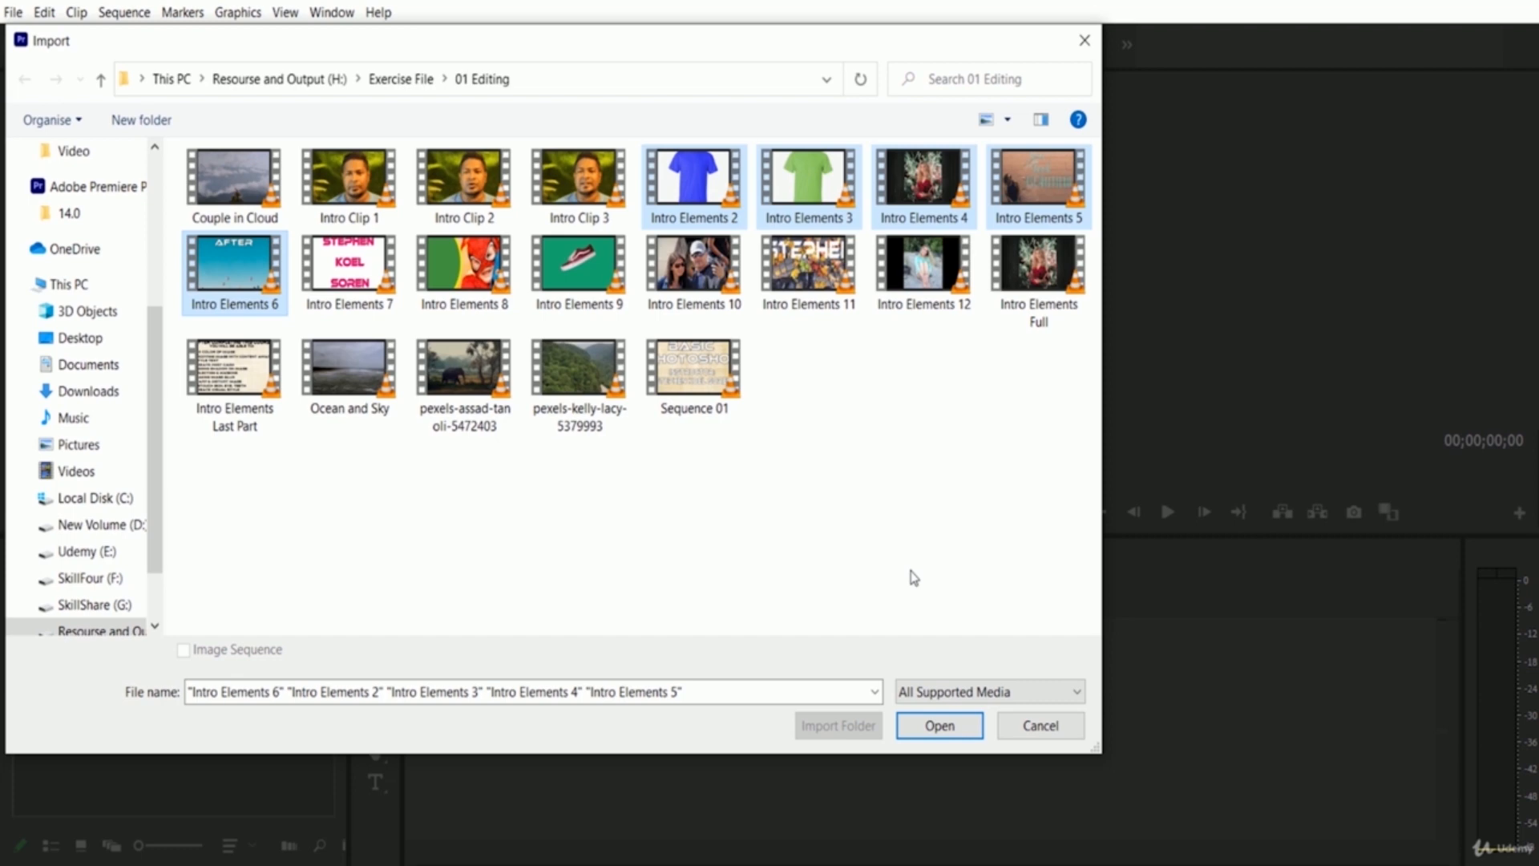
click(940, 726)
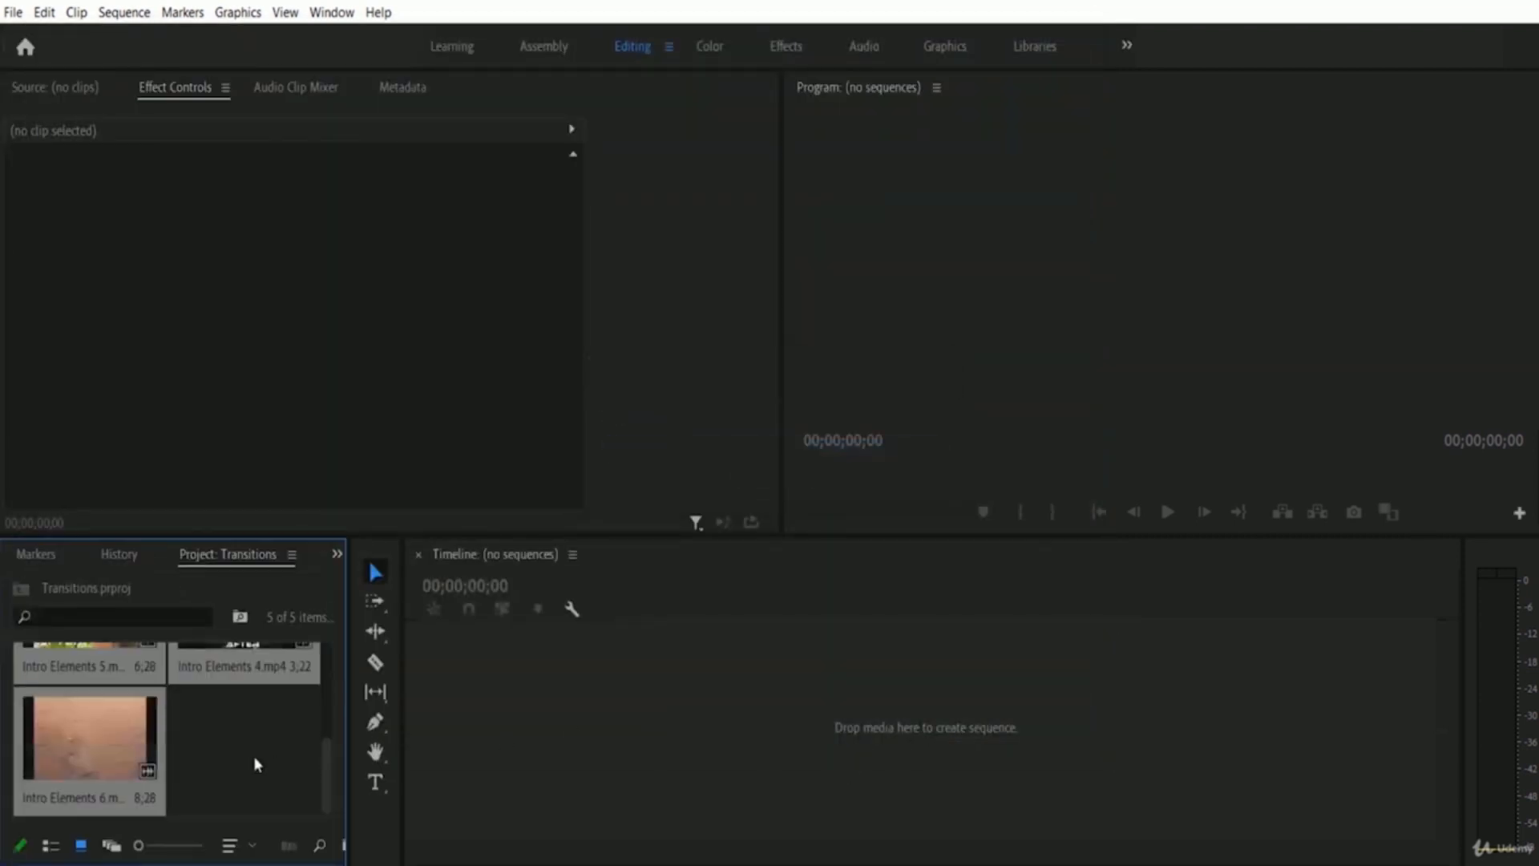
Create a sequence from Intro Elements 2.mp4 and place Intro Elements 3.mp4 directly after it on track V1
scroll(253, 757, up, 5)
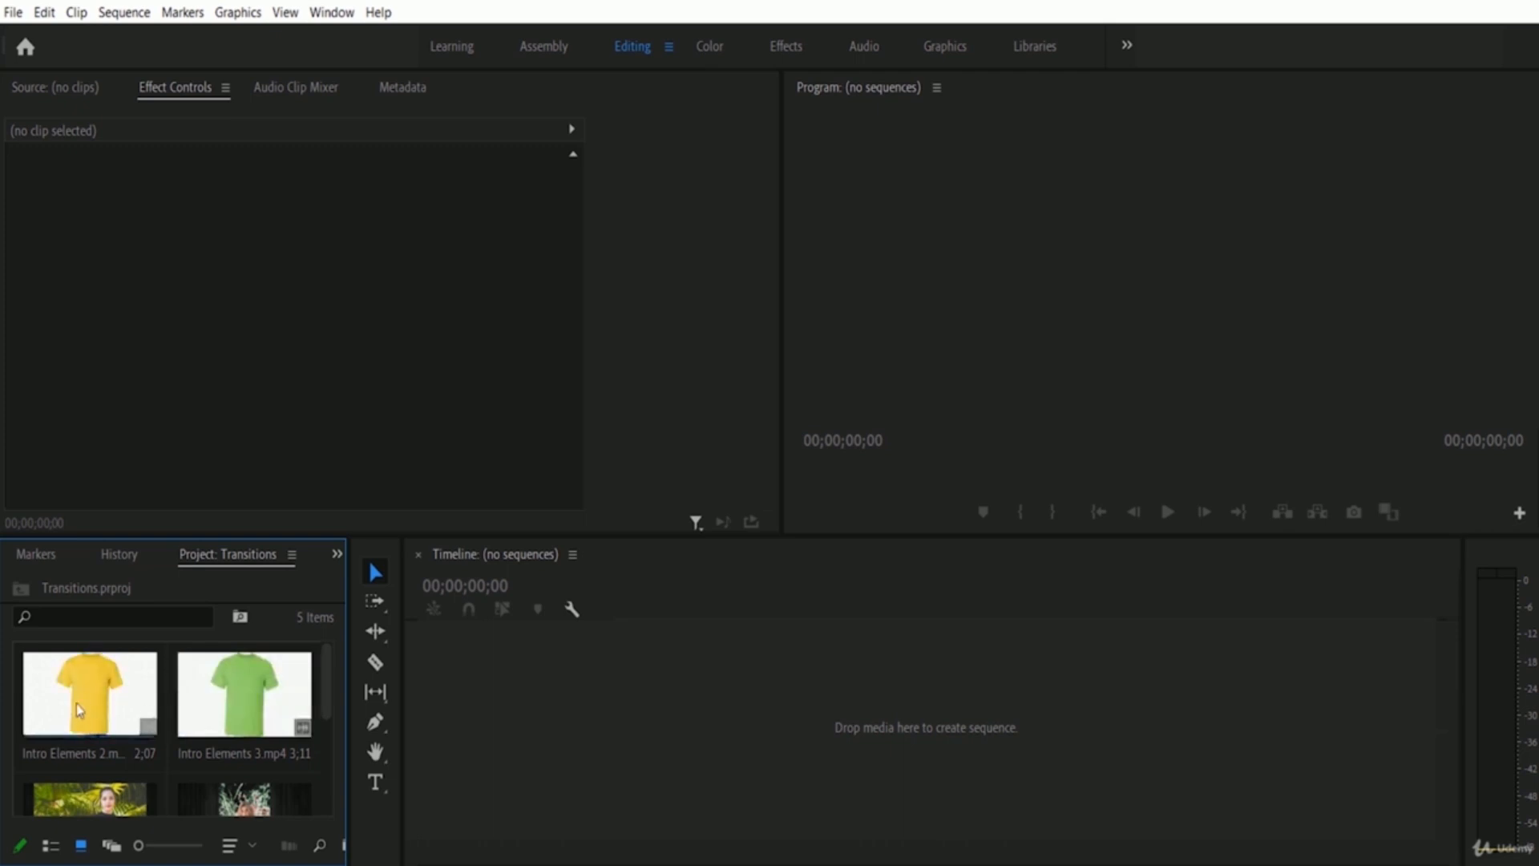
drag(79, 709, 656, 728)
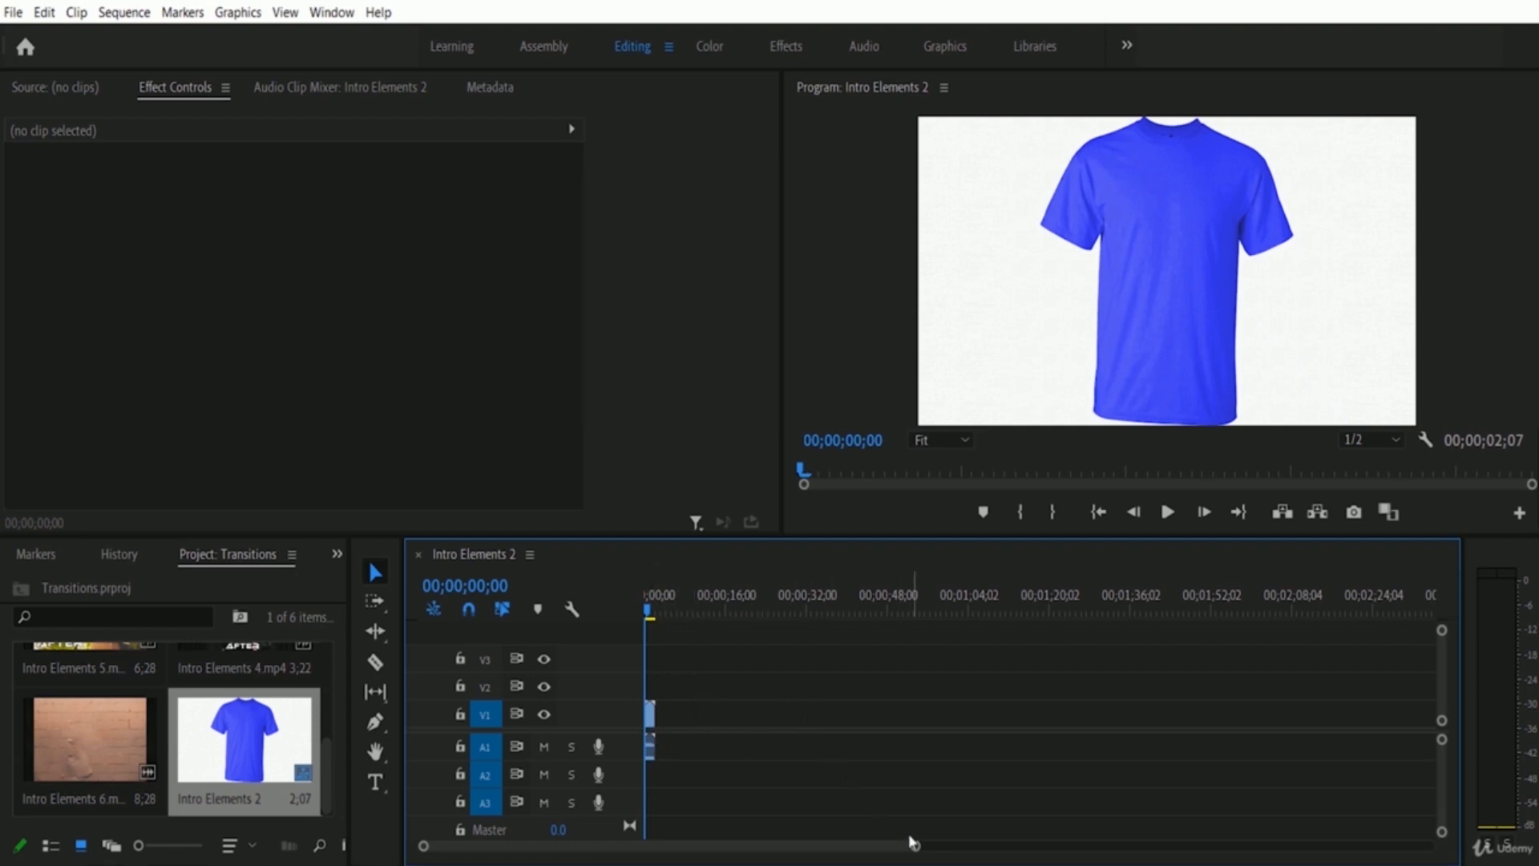
drag(915, 851, 696, 859)
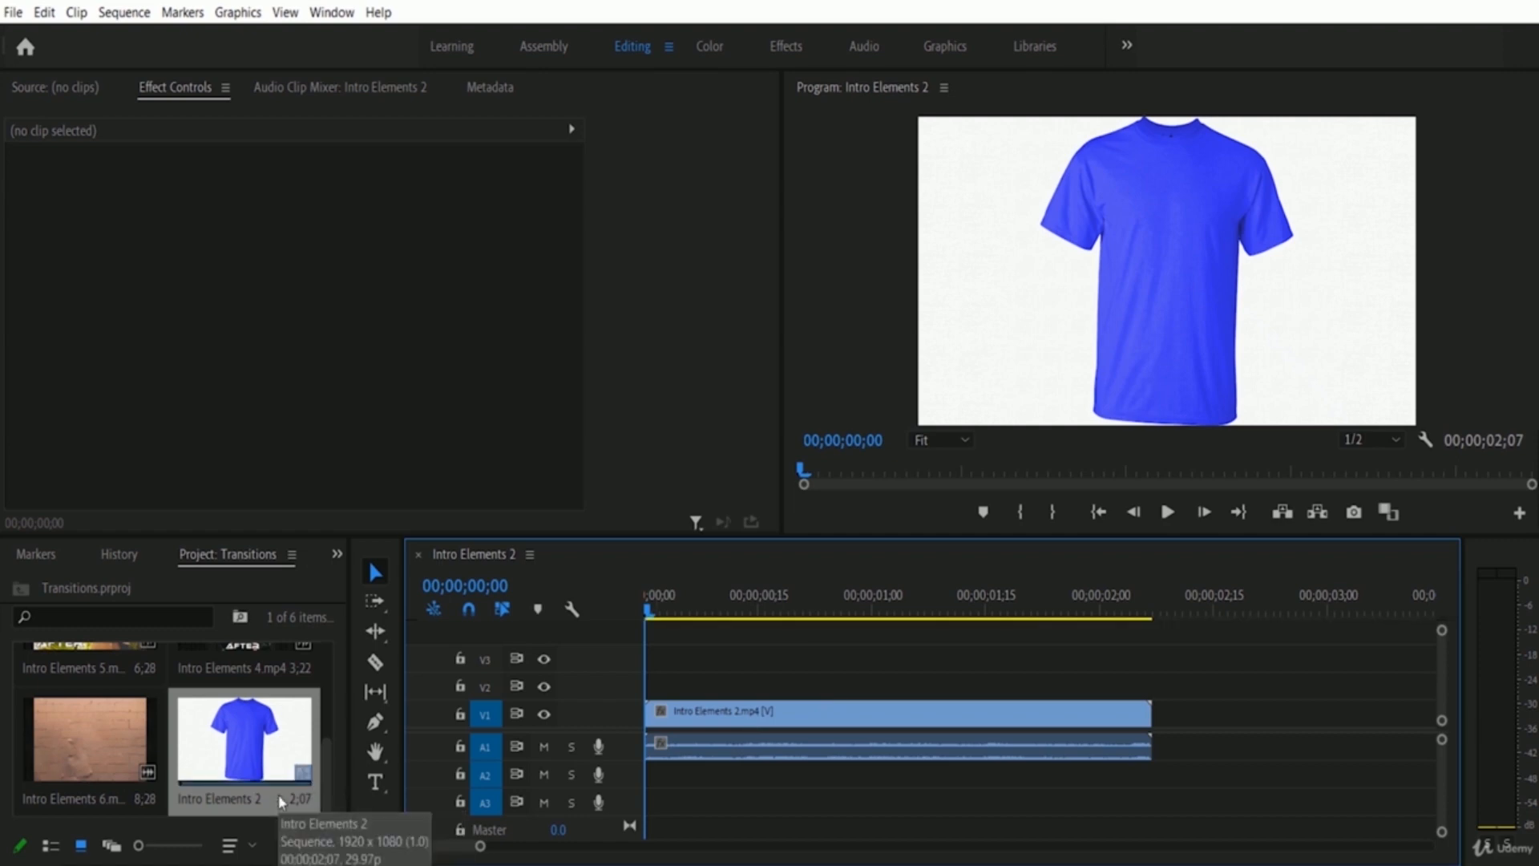
scroll(277, 795, up, 4)
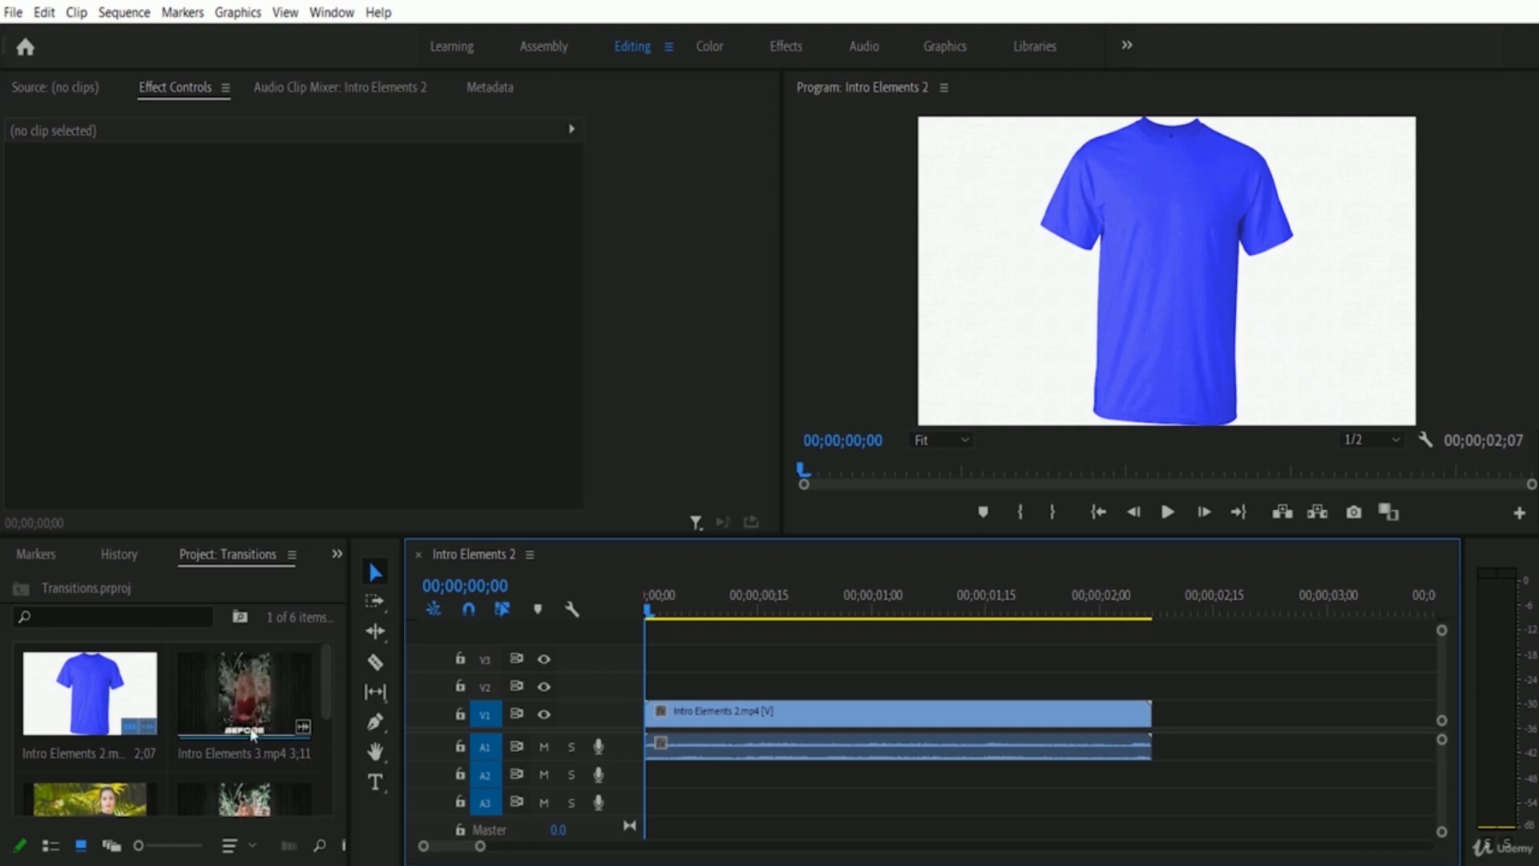
drag(252, 733, 1163, 744)
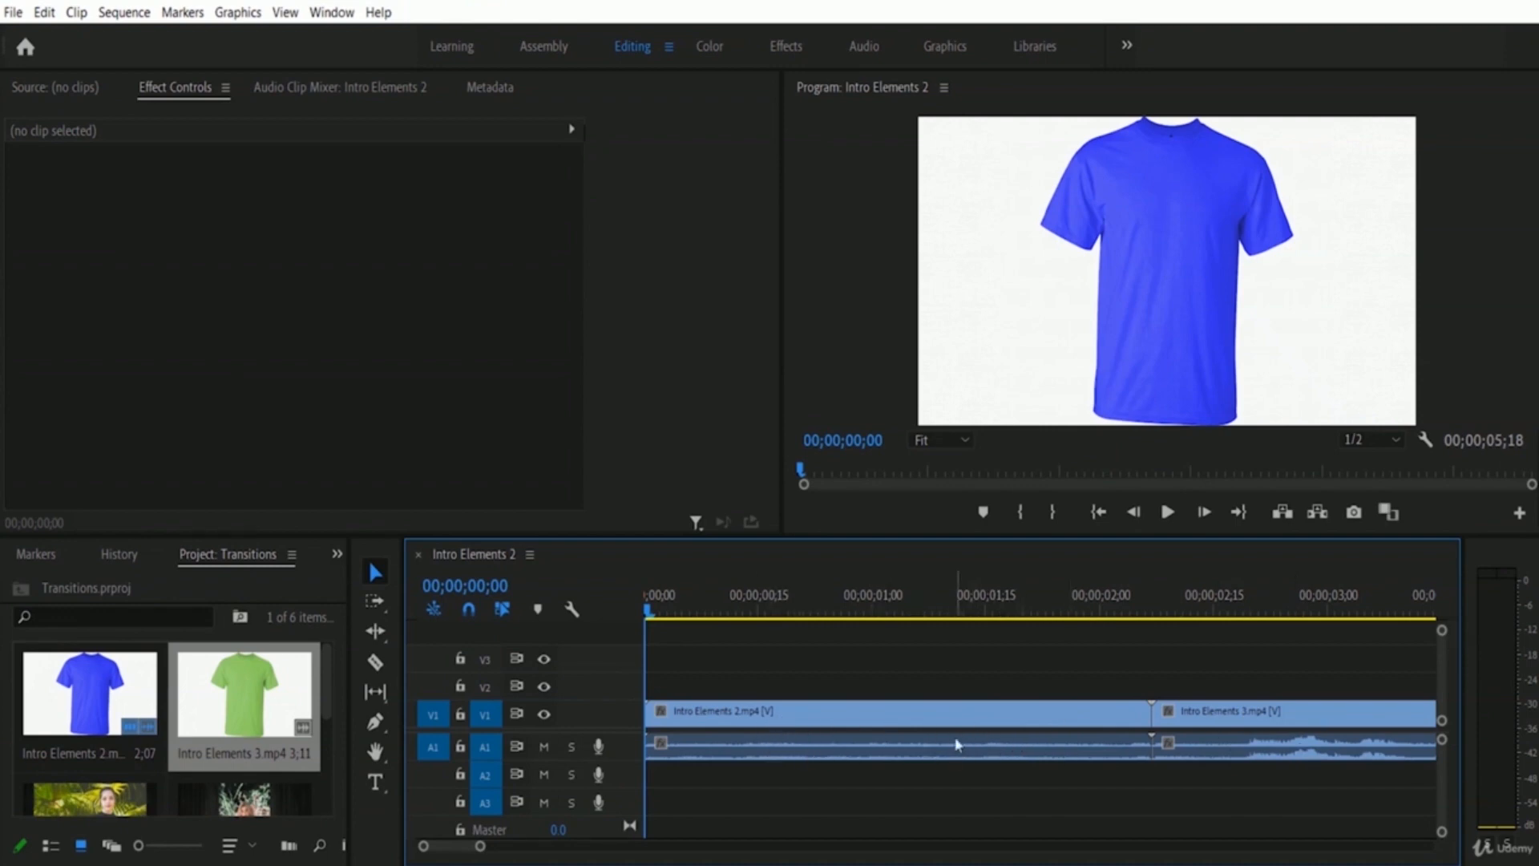
Play the sequence from the start up to the cut between its two clips
click(1169, 514)
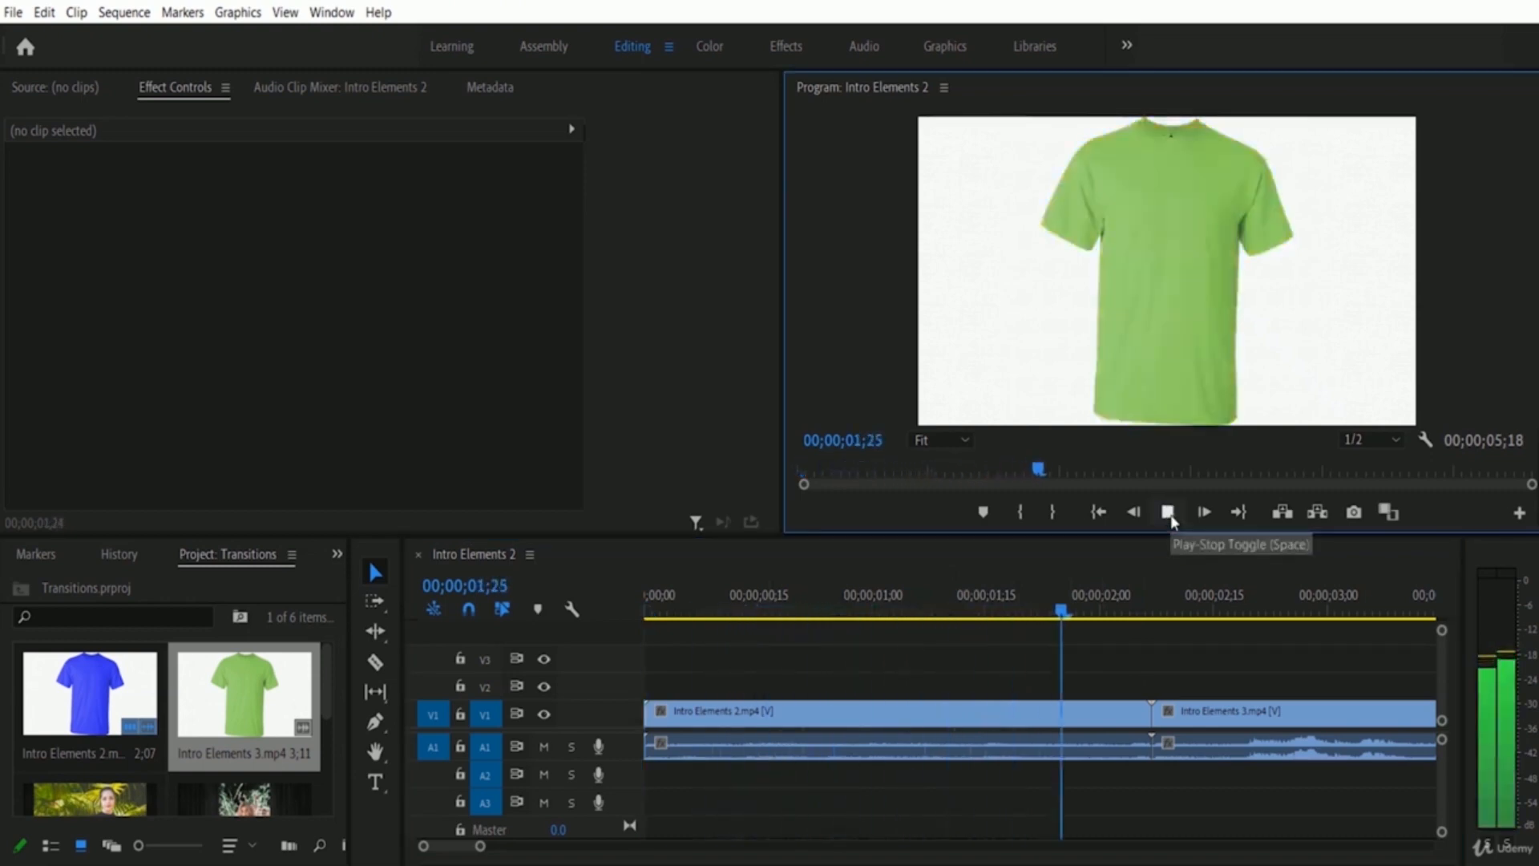
click(1168, 513)
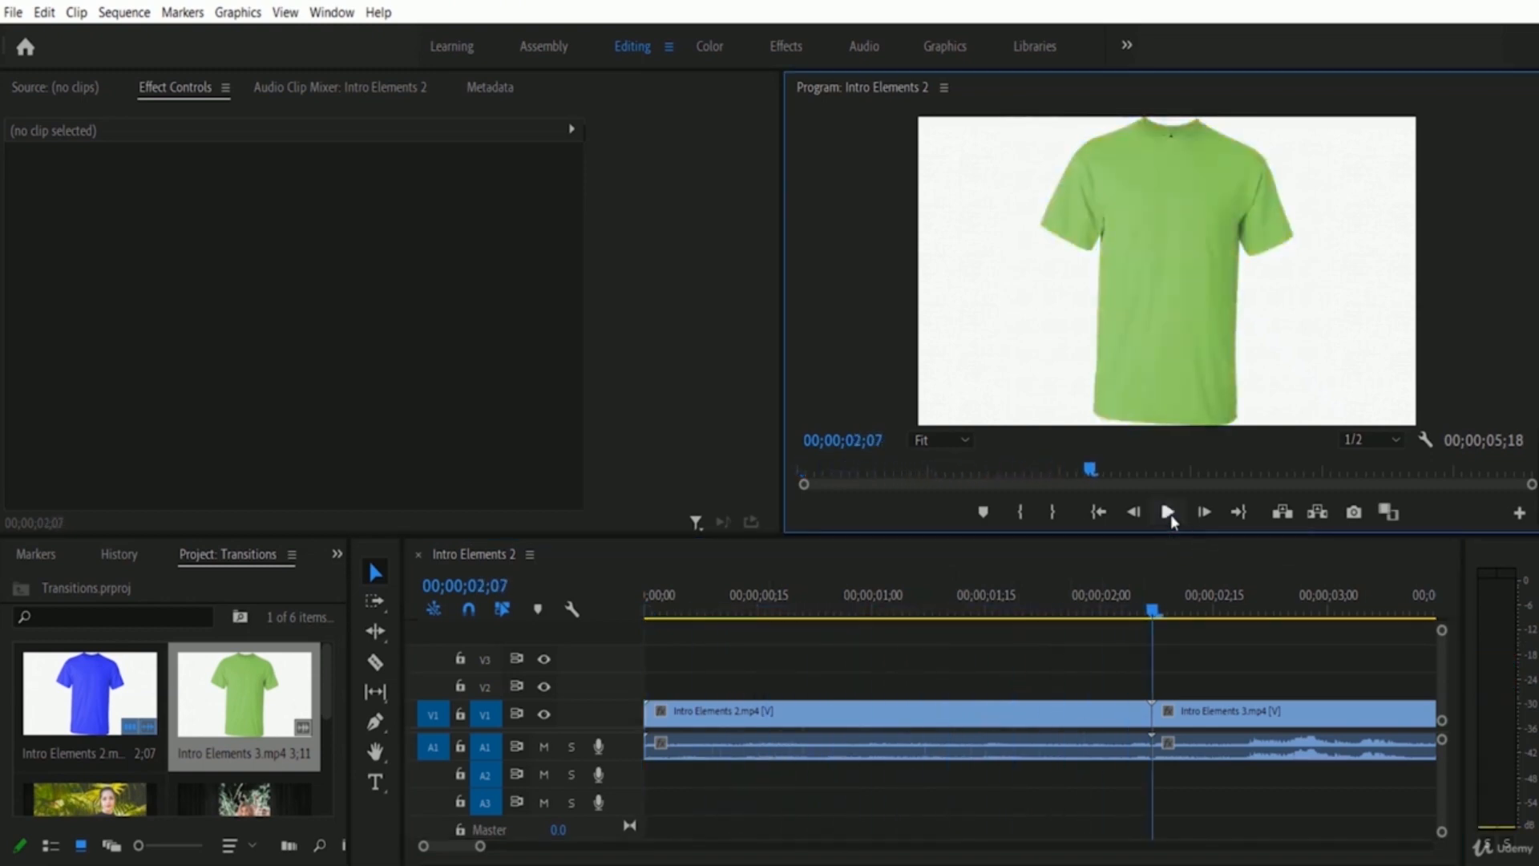
Return the playhead to the start of the sequence and mute audio track A1
click(663, 611)
drag(663, 611, 604, 608)
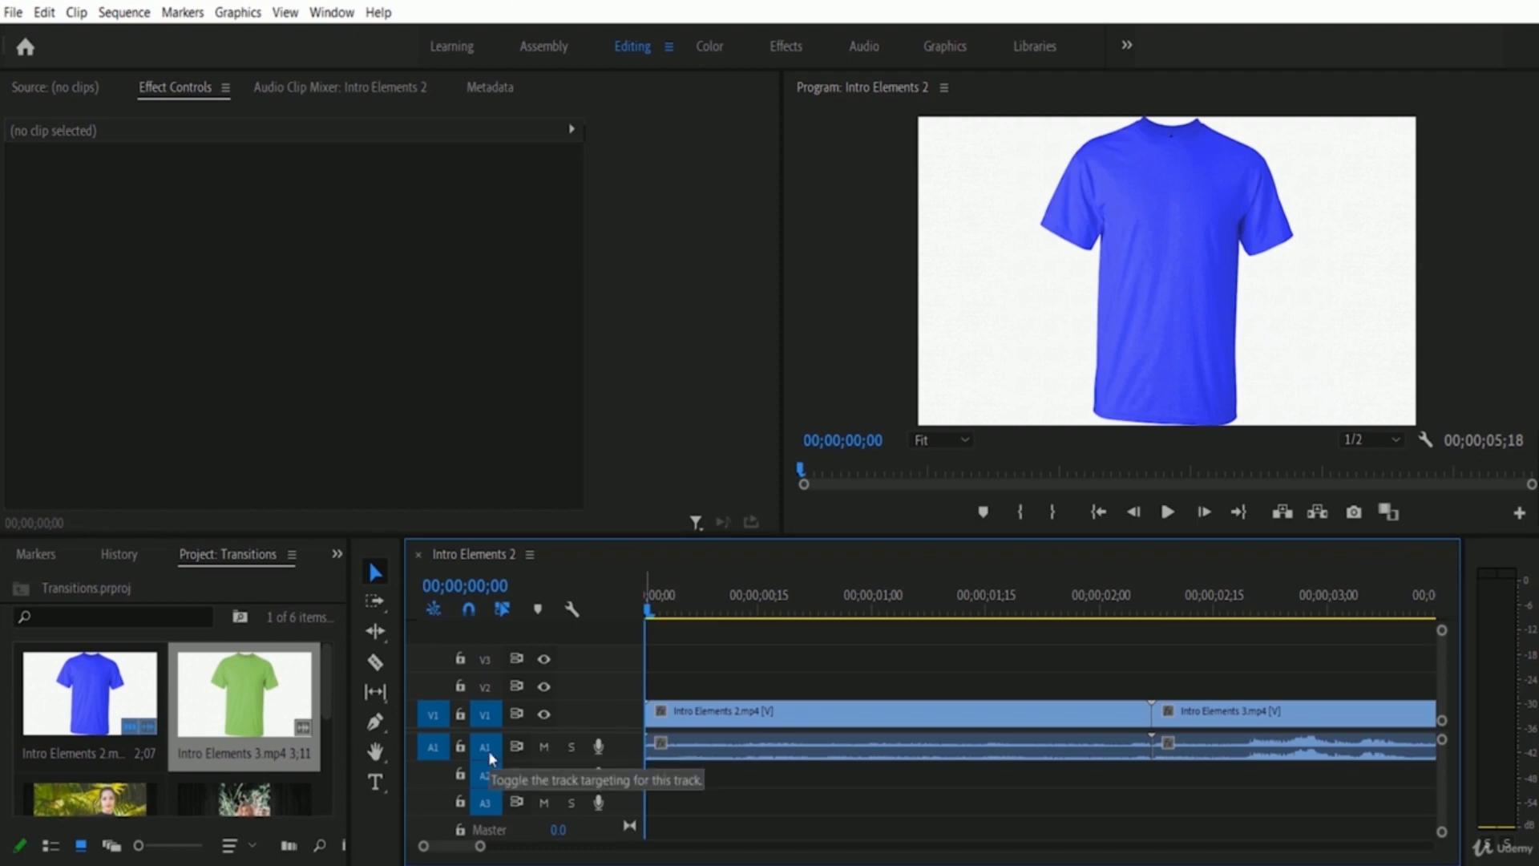
click(541, 750)
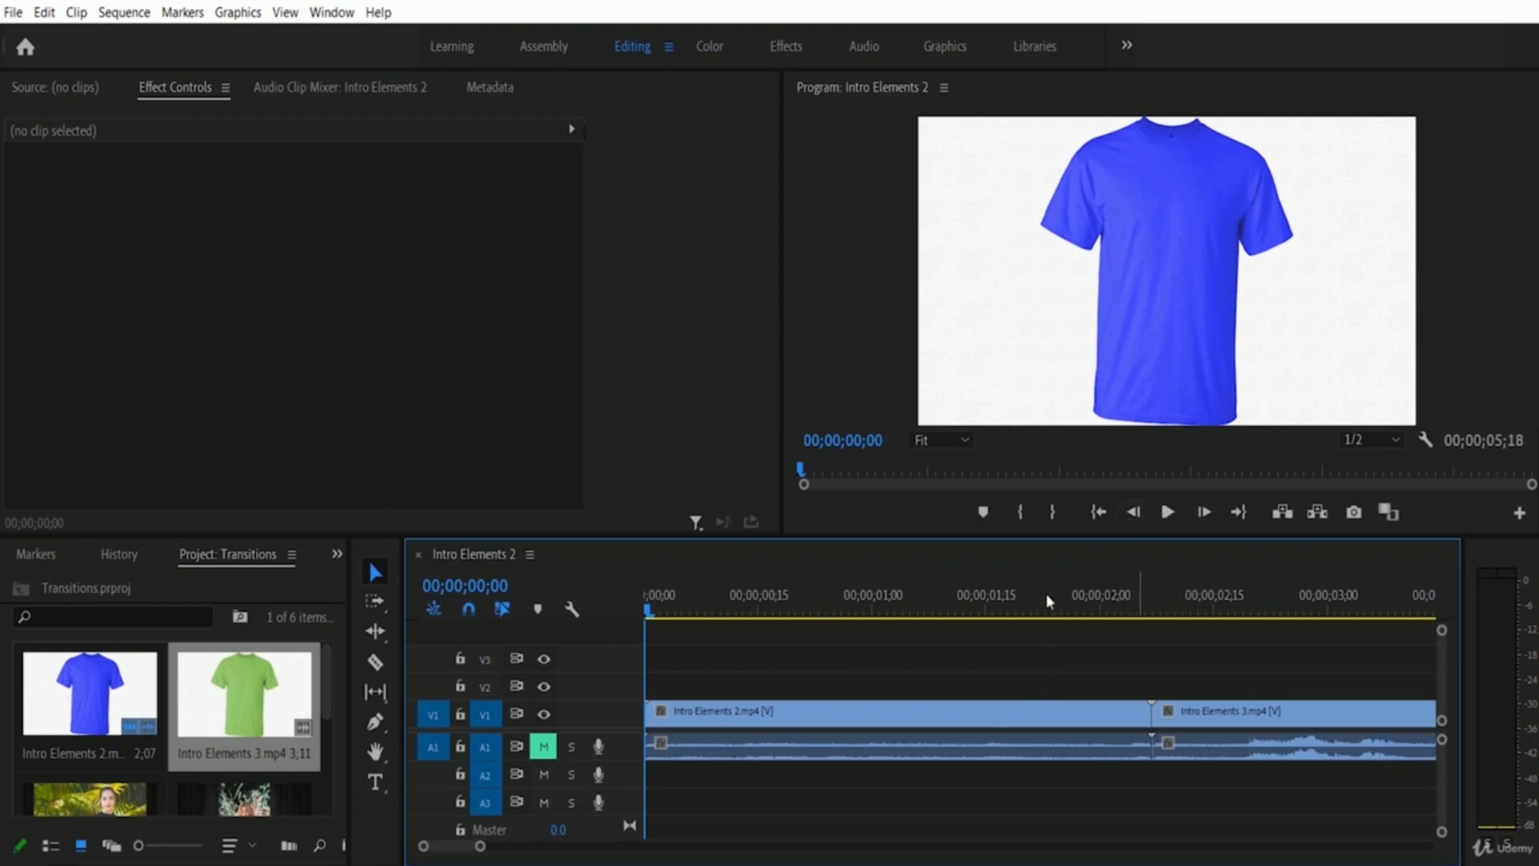
Play the opening of the sequence and return the playhead to 00;00;00;00
click(1168, 513)
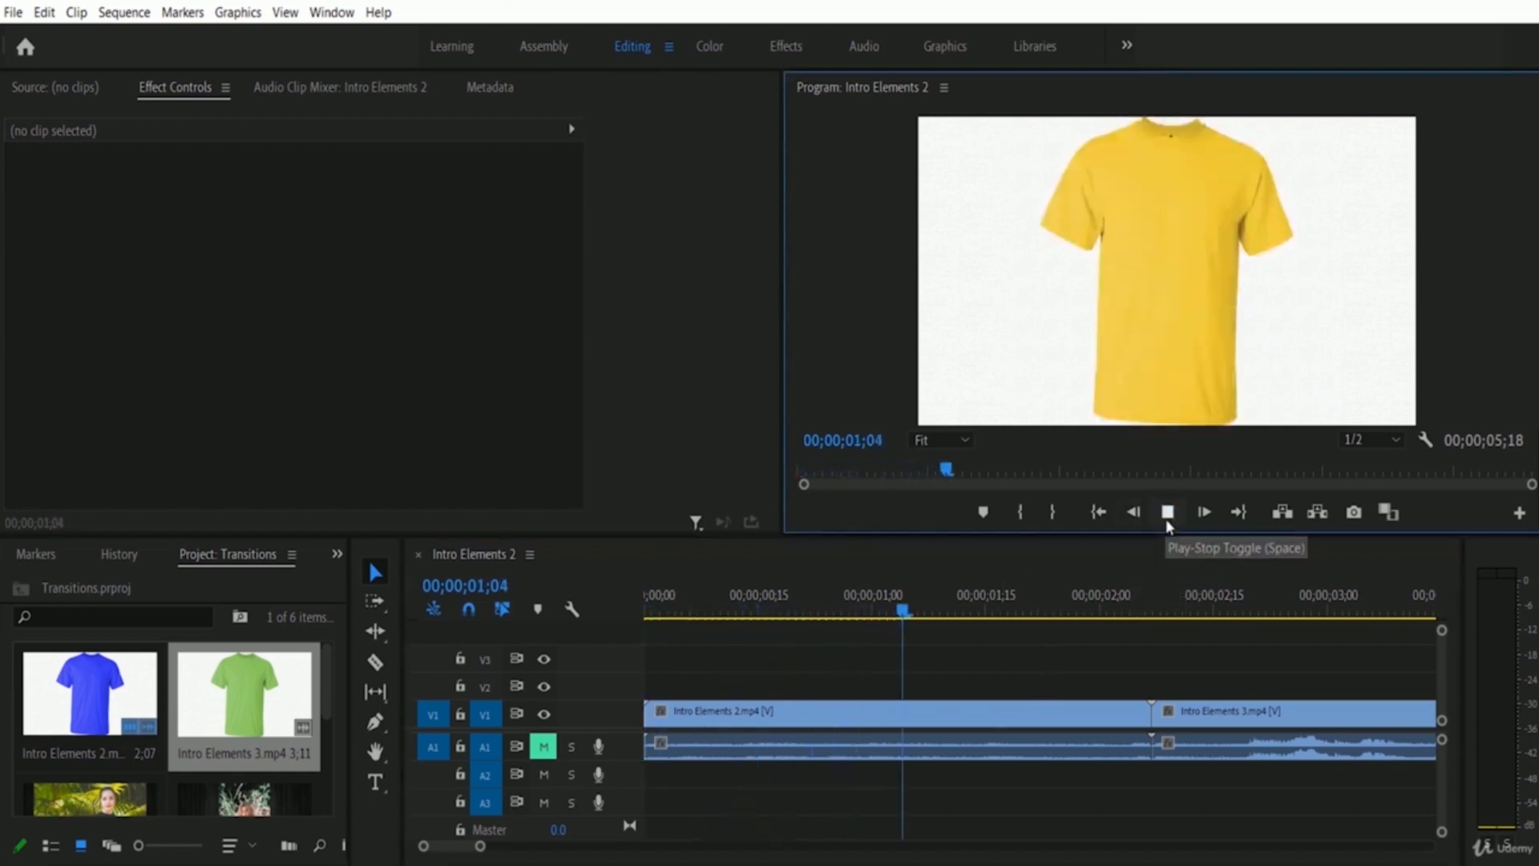
click(1170, 513)
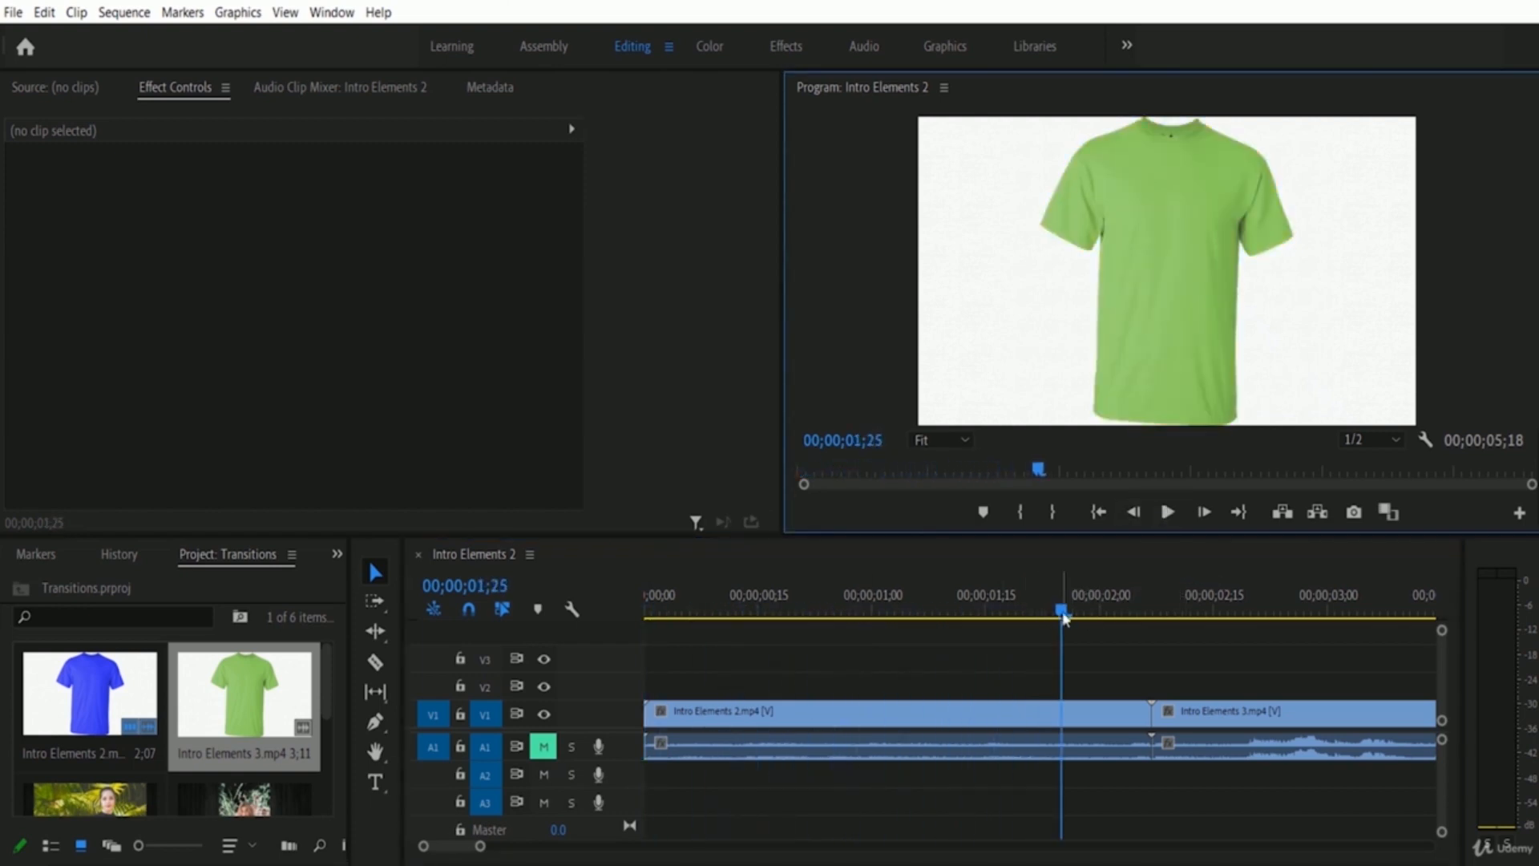
drag(1062, 611, 608, 644)
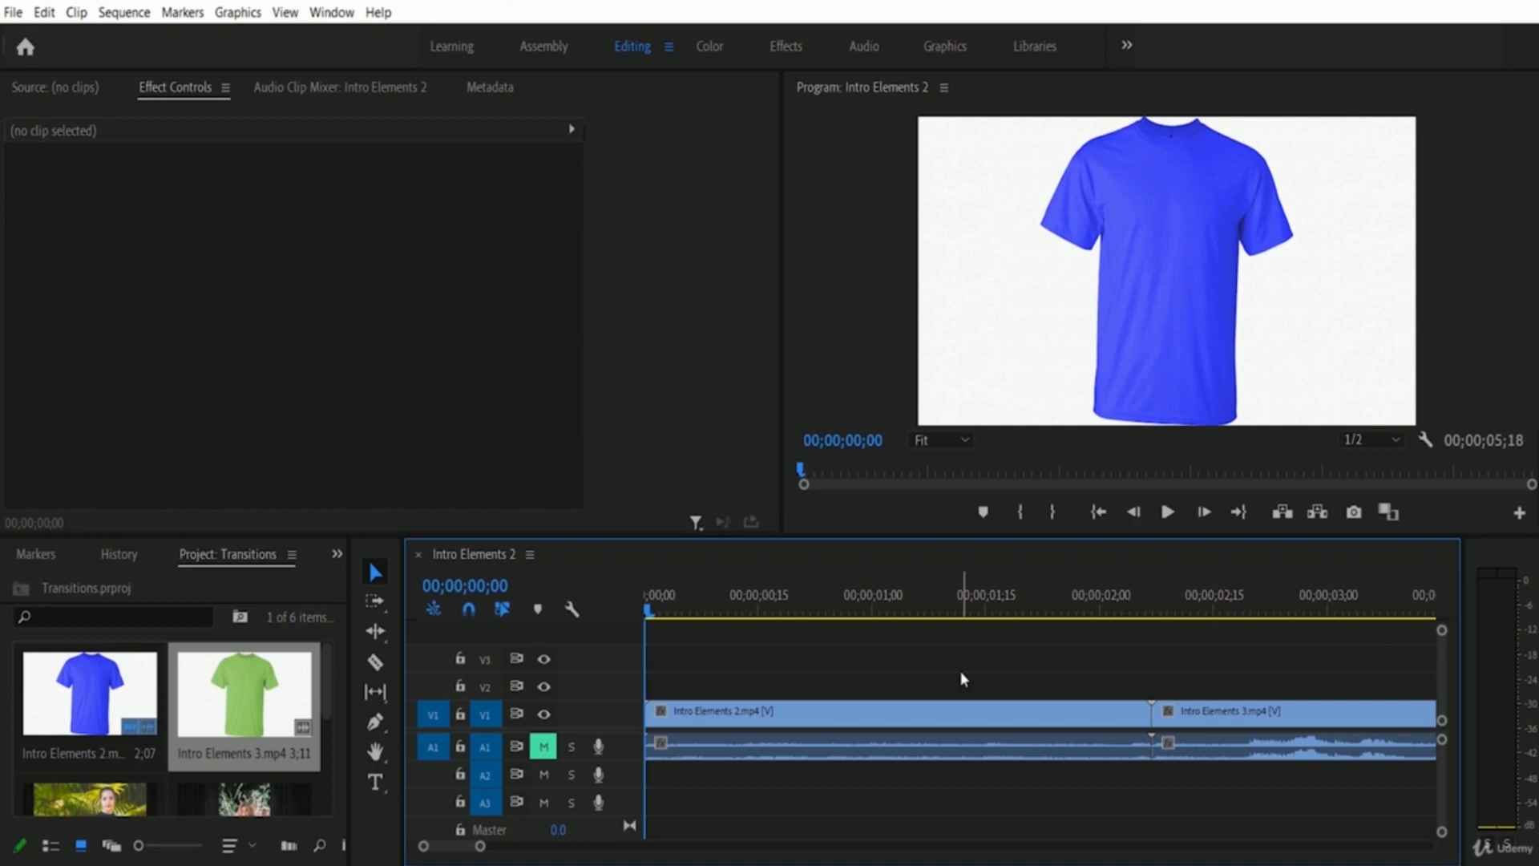
Select each of the two clips in turn and play across their cut twice, starting from 00;00;01;28 and 00;00;01;11
click(1035, 724)
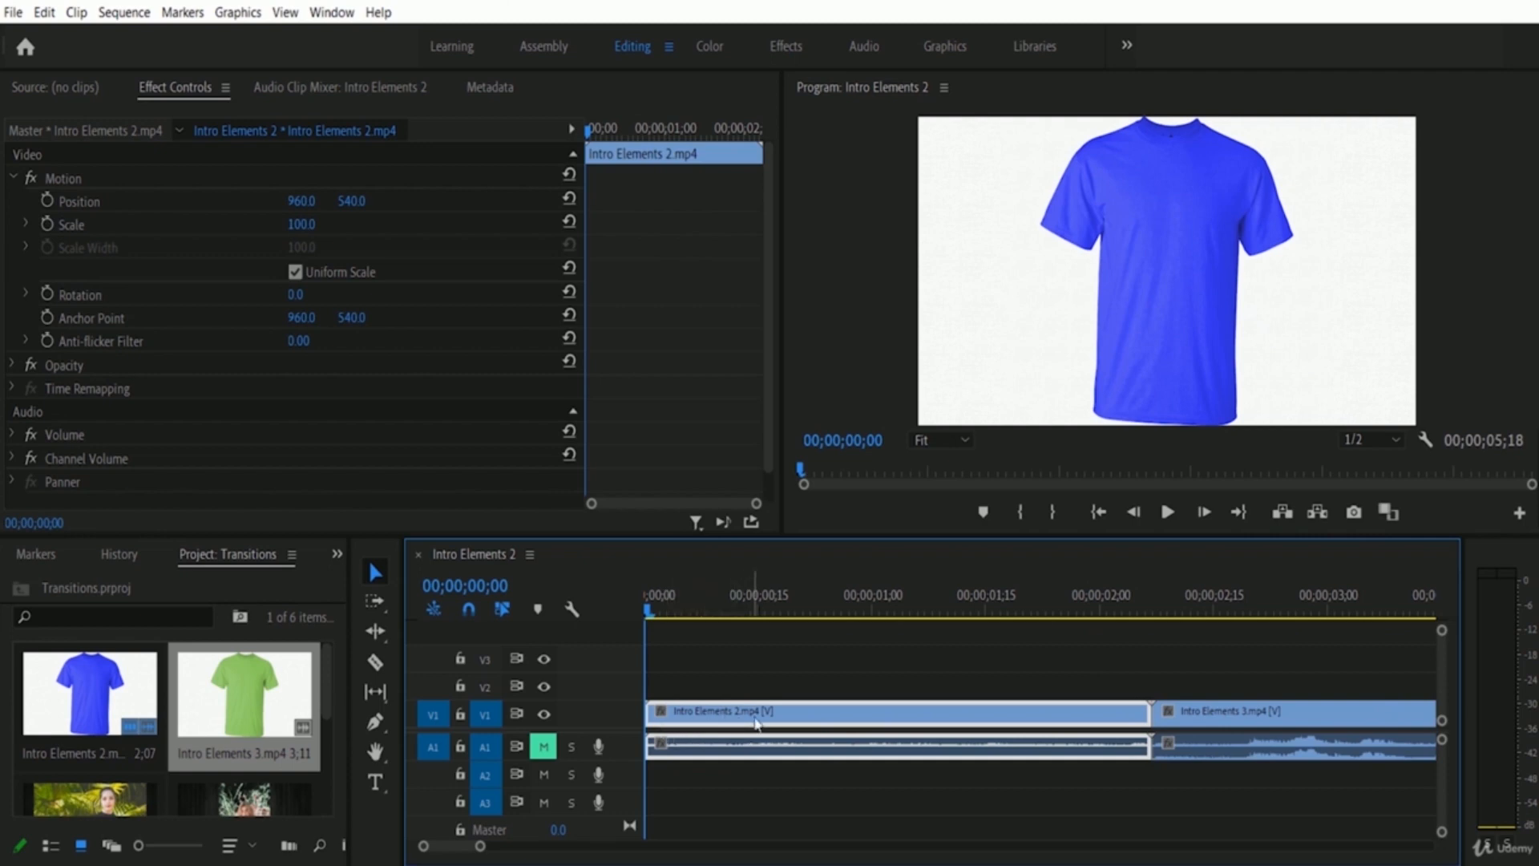
click(1333, 715)
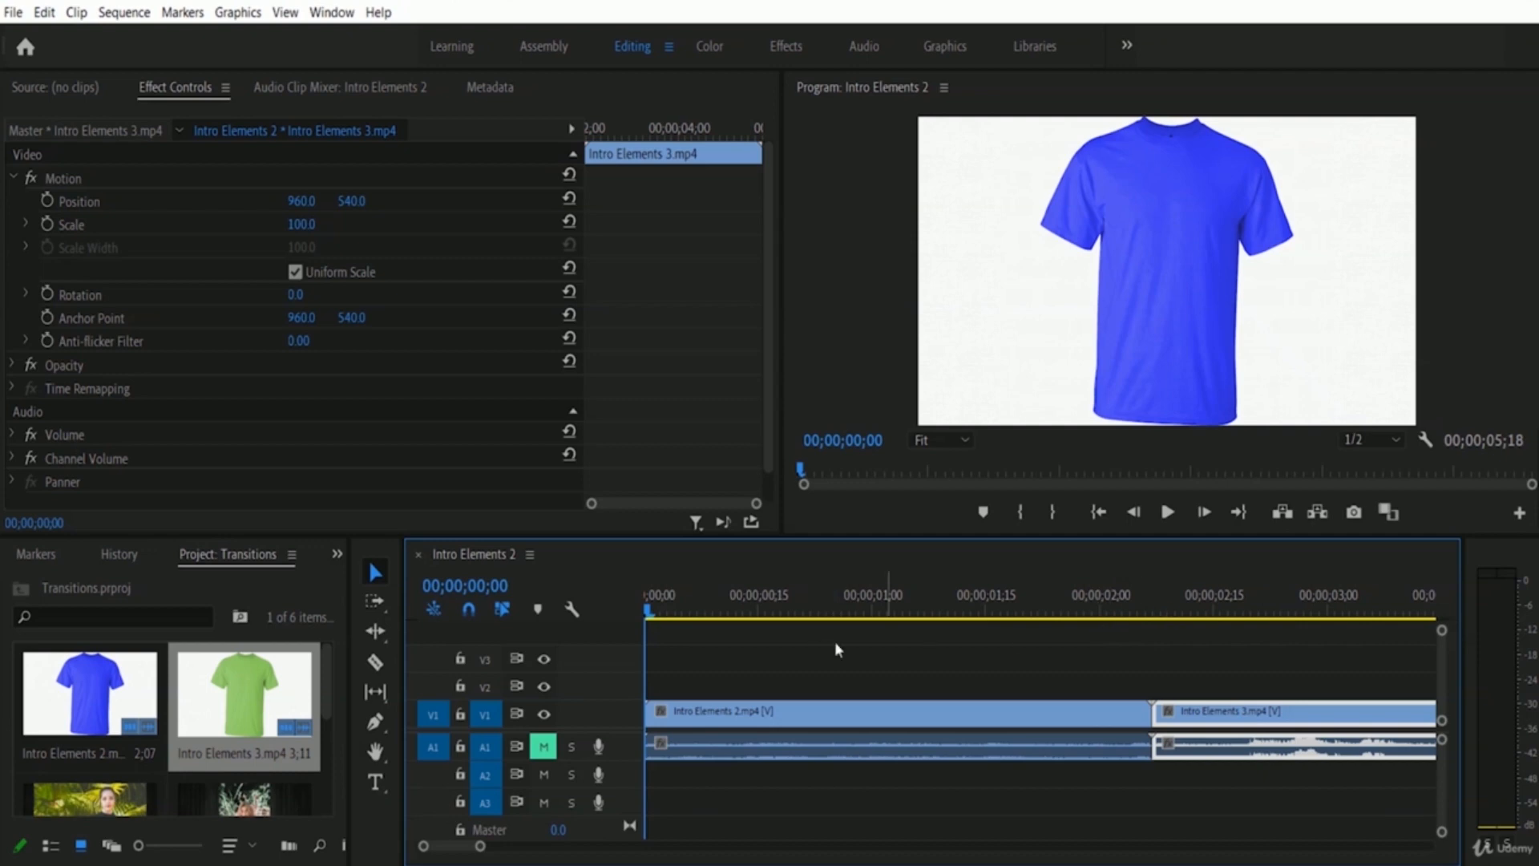
click(1087, 613)
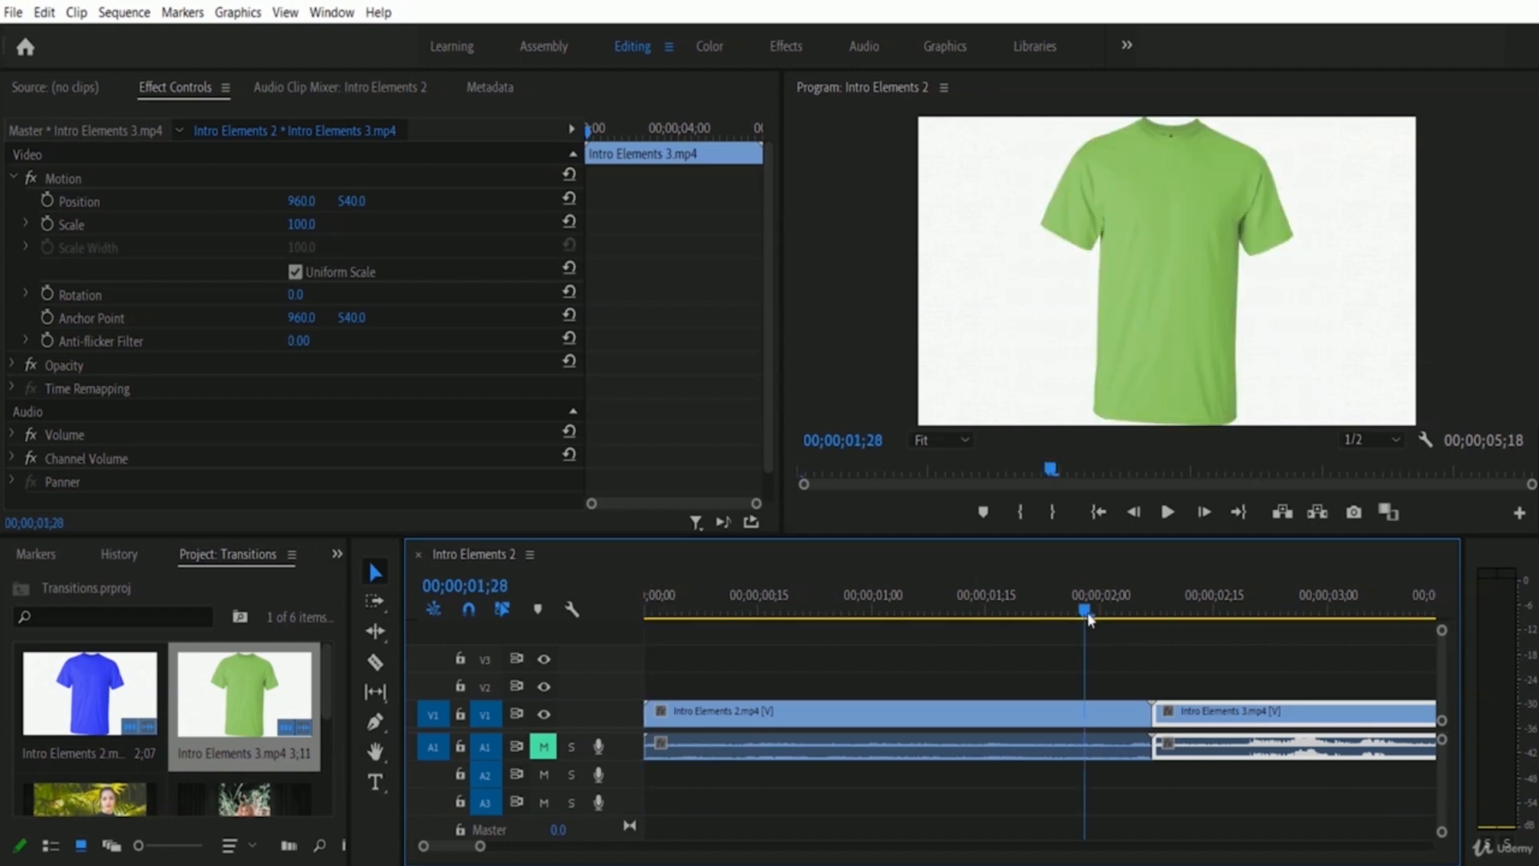
click(1167, 511)
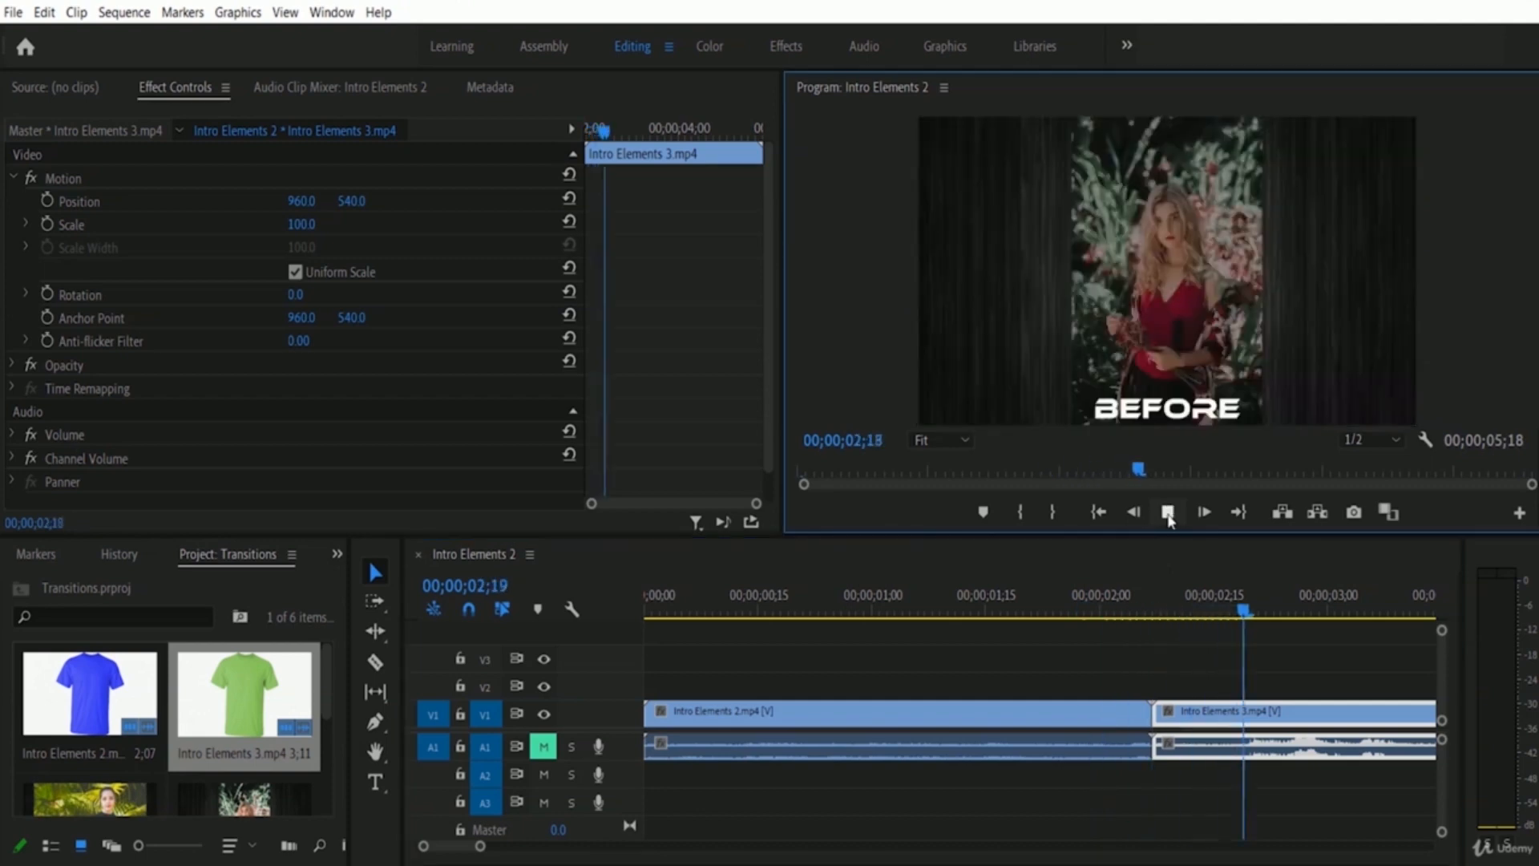
key(space)
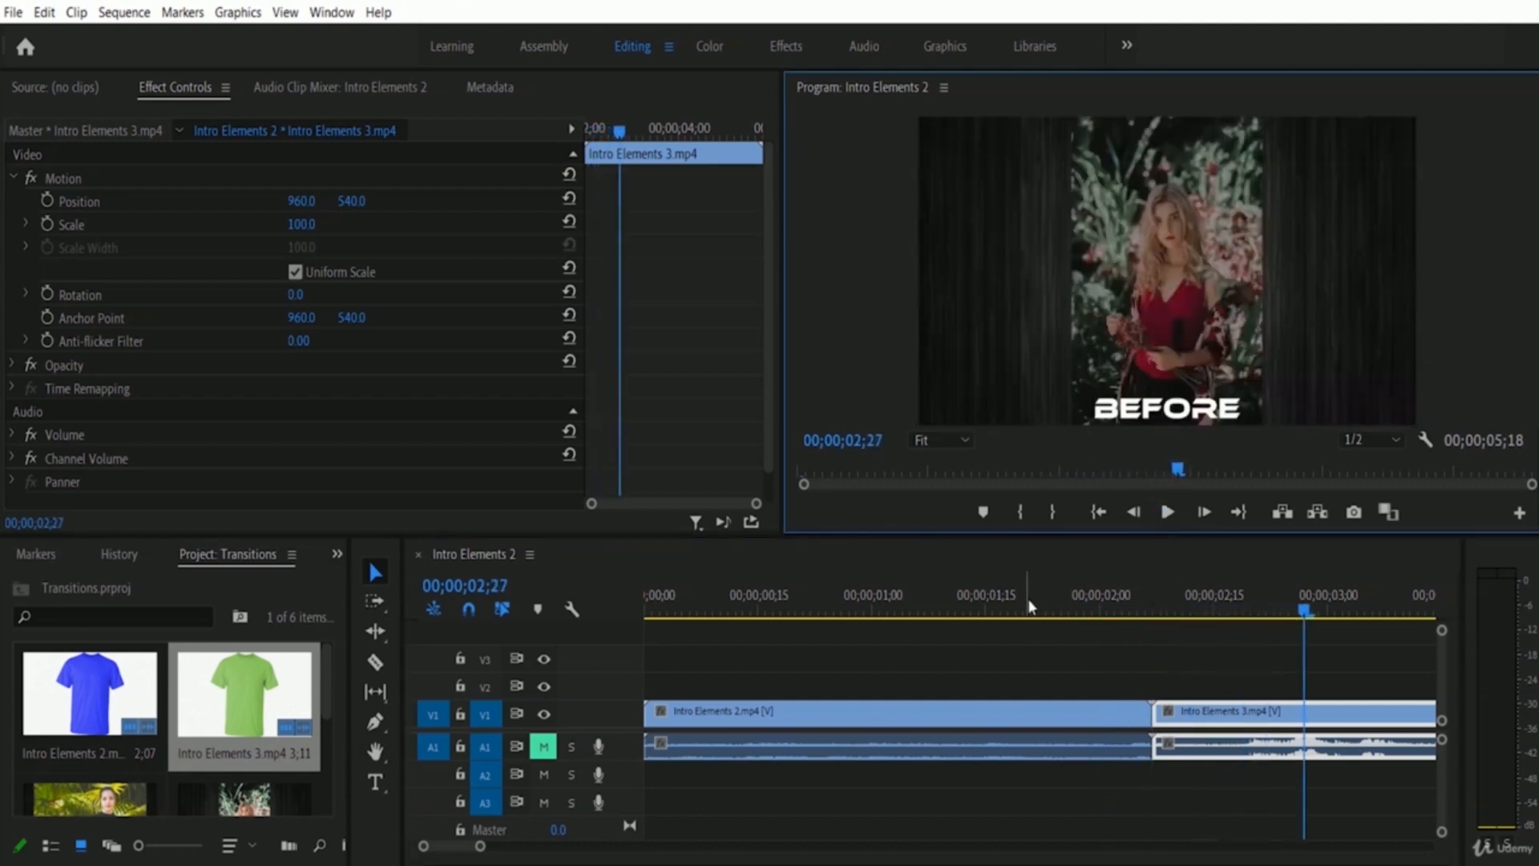
click(958, 611)
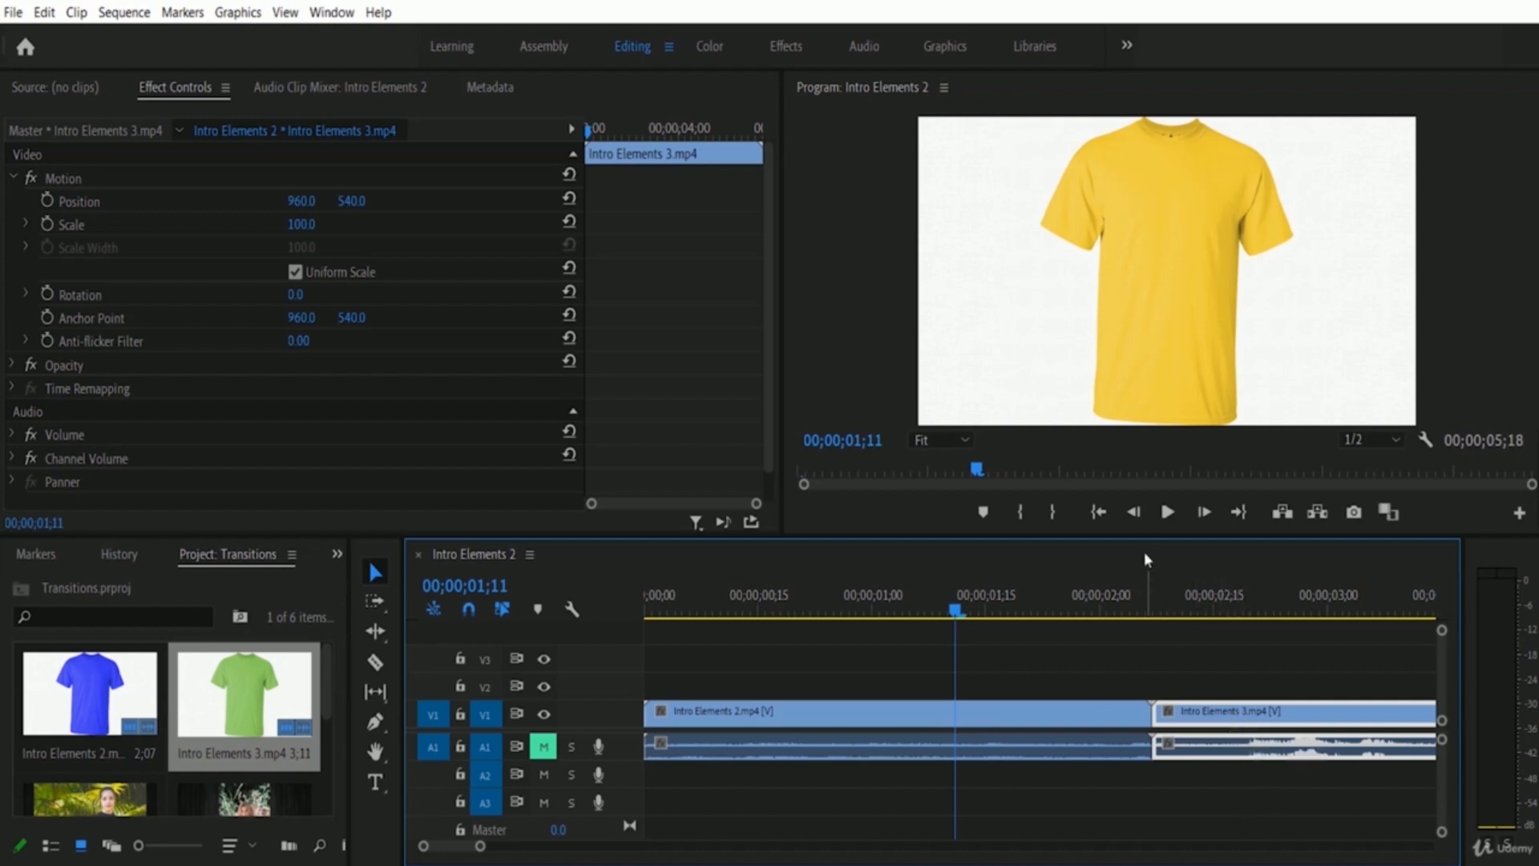
click(1169, 513)
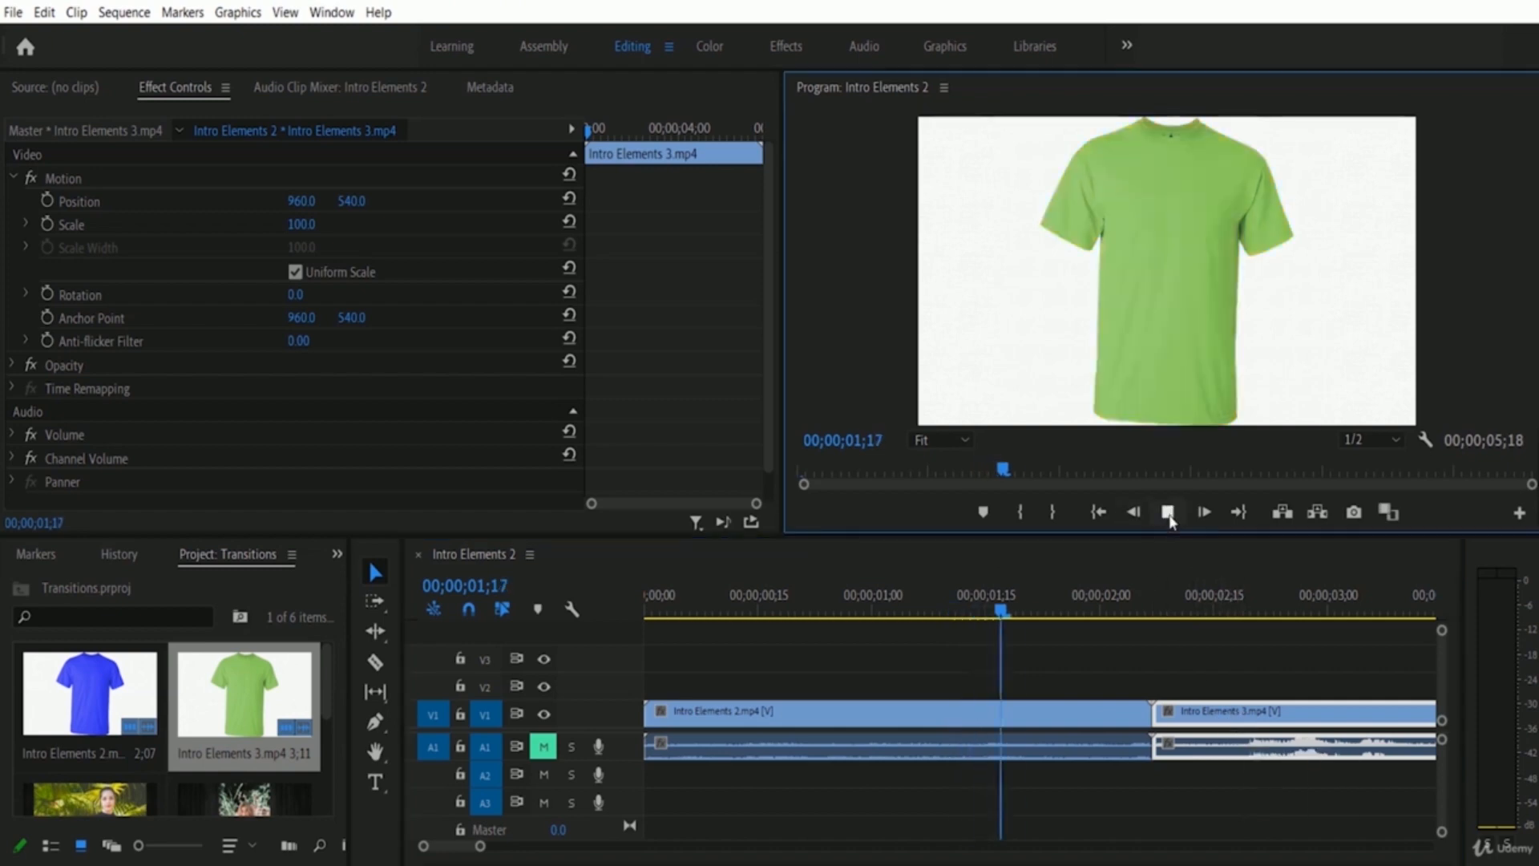
click(1169, 513)
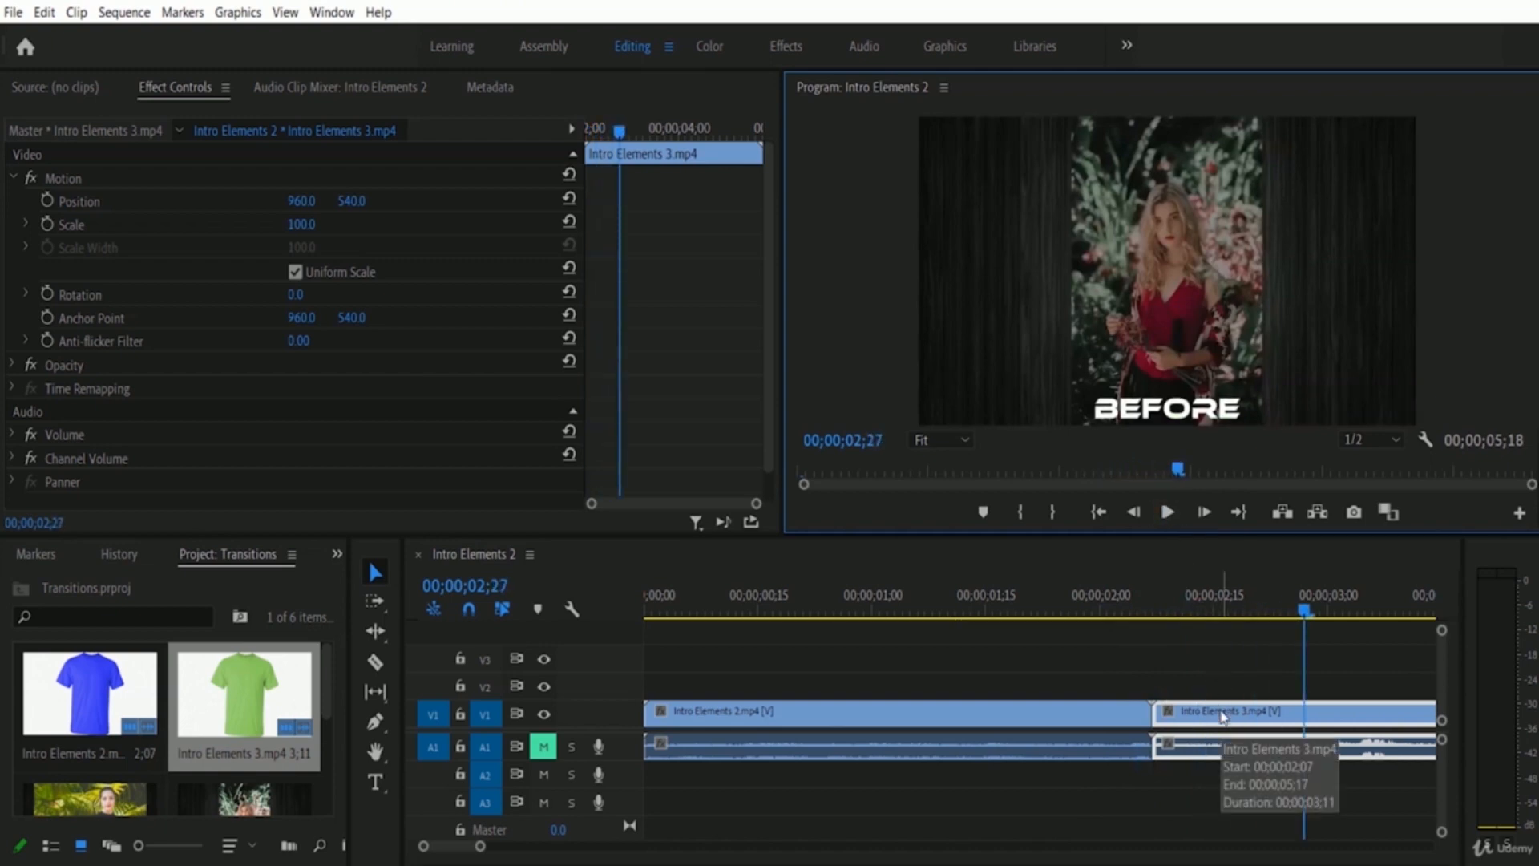
click(1066, 614)
key(=)
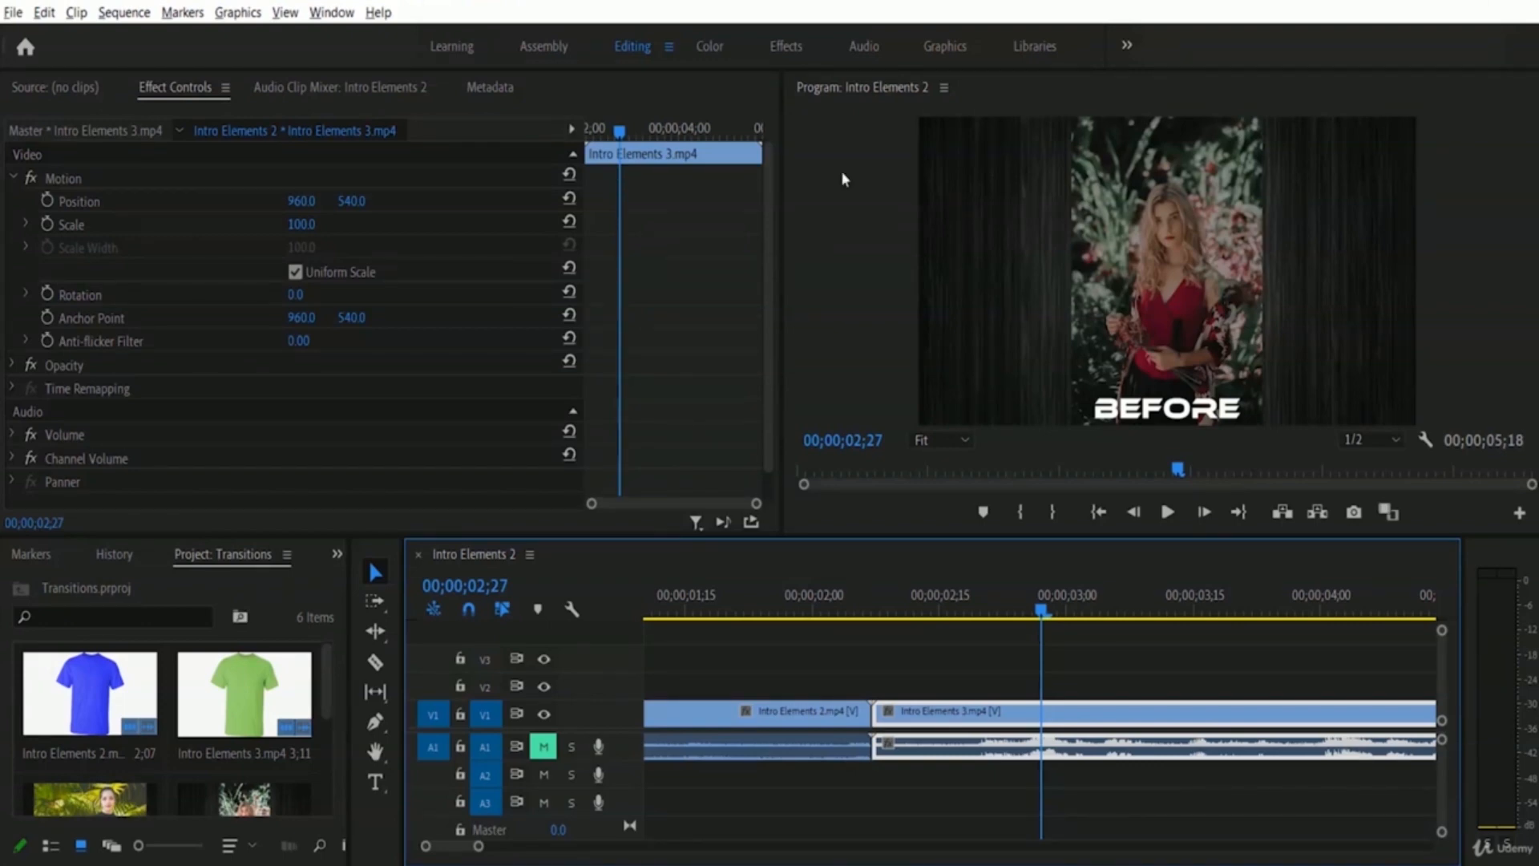
Expand the Video Transitions category in the Effects workspace and return to the Editing workspace
click(788, 48)
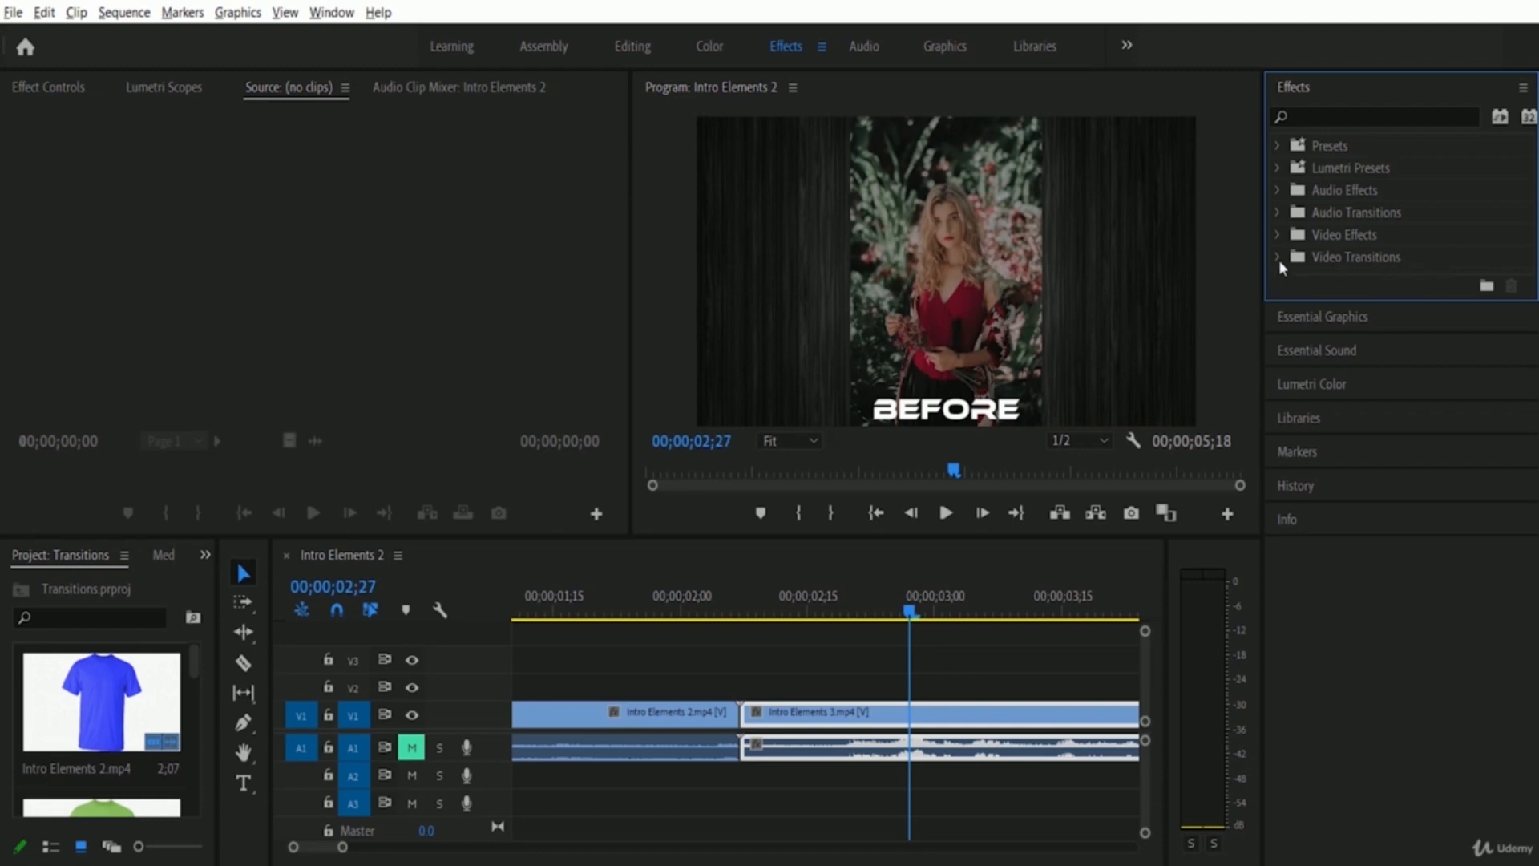
click(1278, 258)
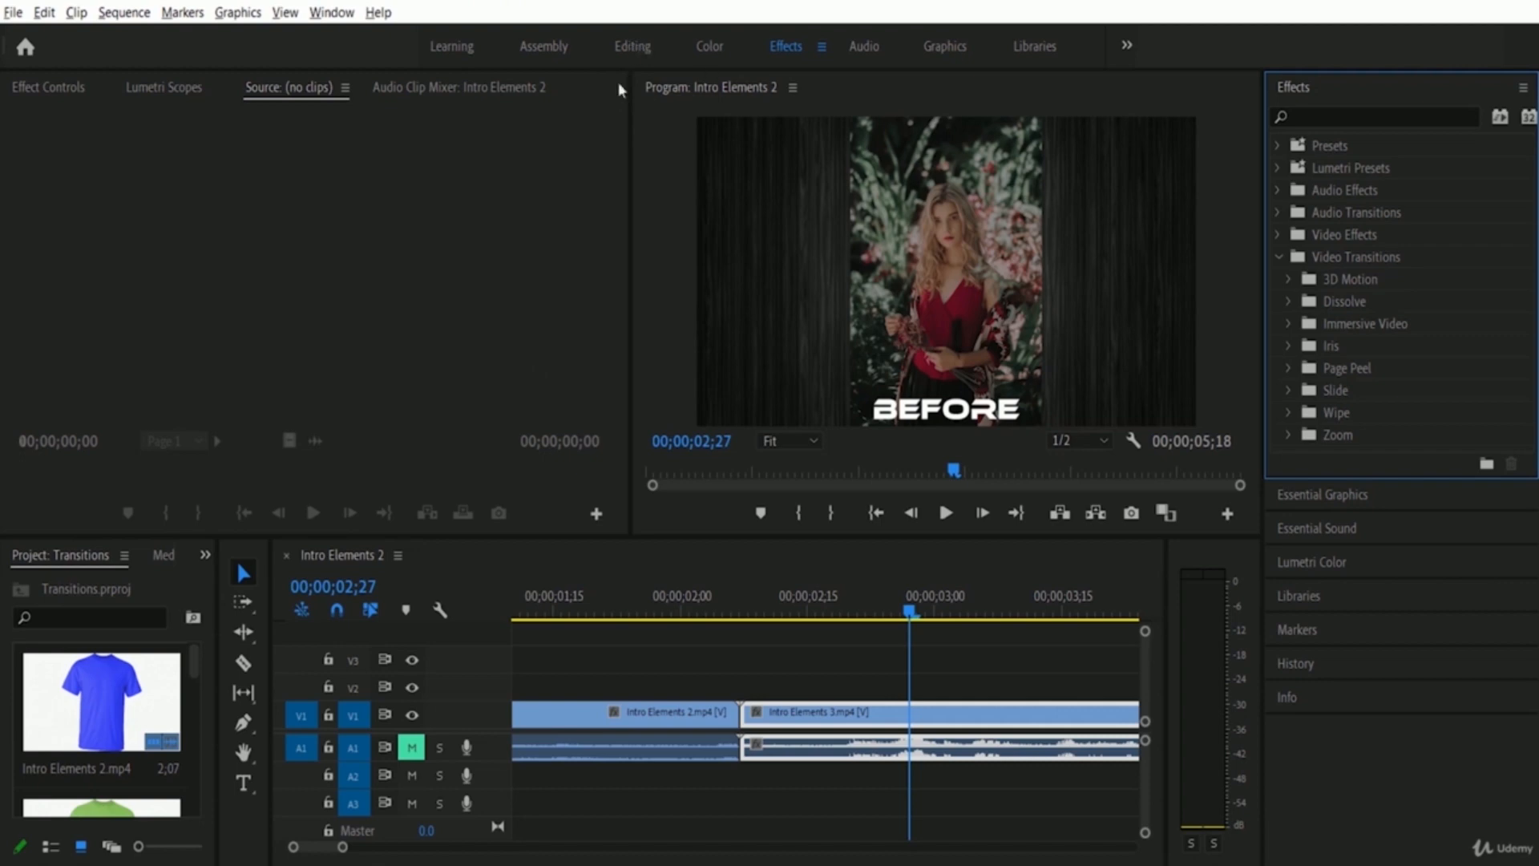
click(632, 53)
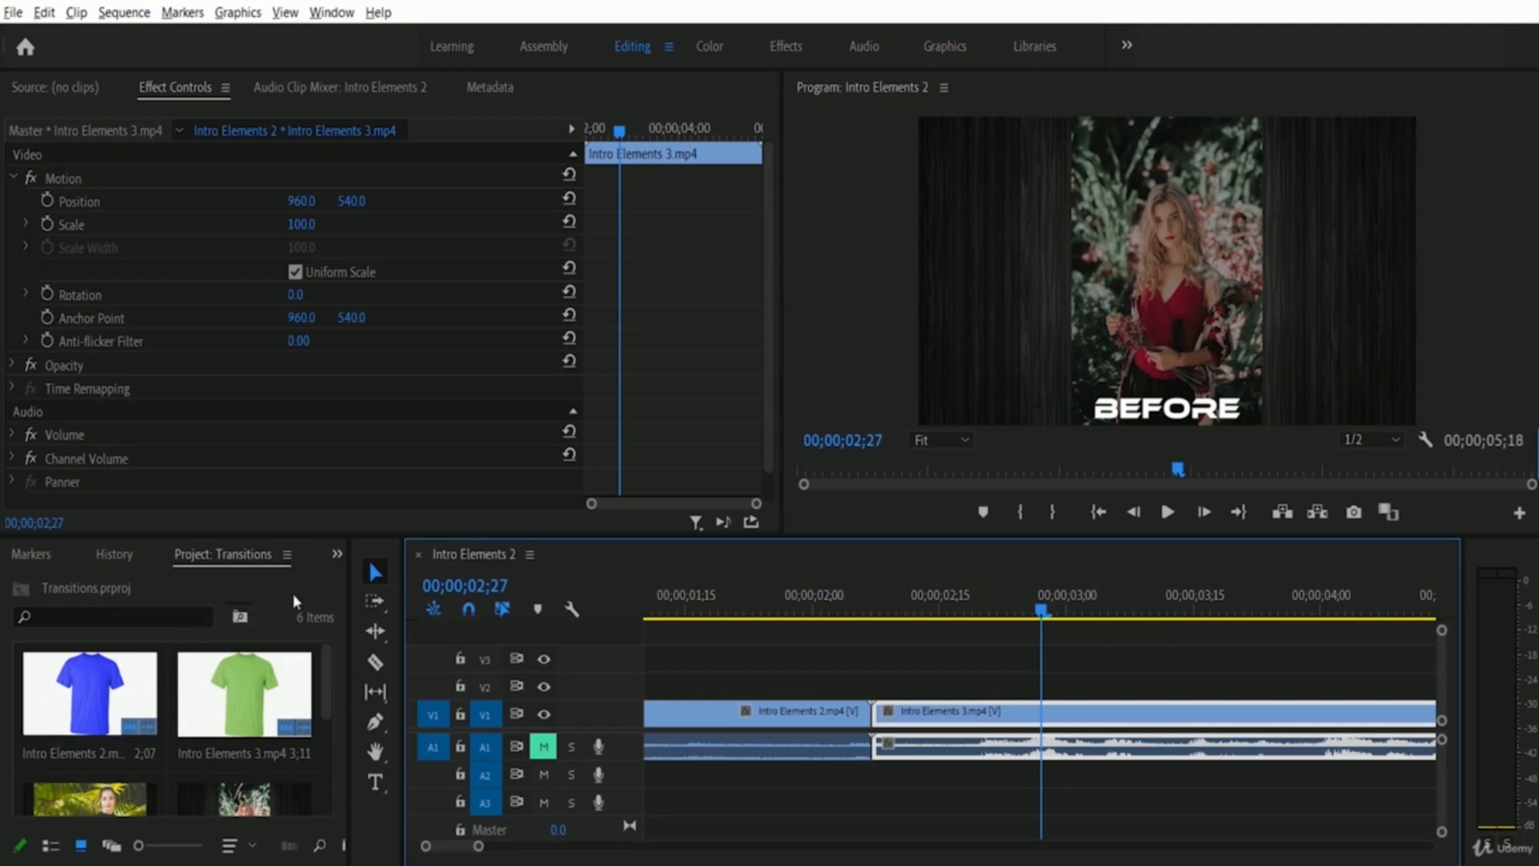
Show the effects list within the Editing workspace and expand the Dissolve group of video transitions
click(337, 556)
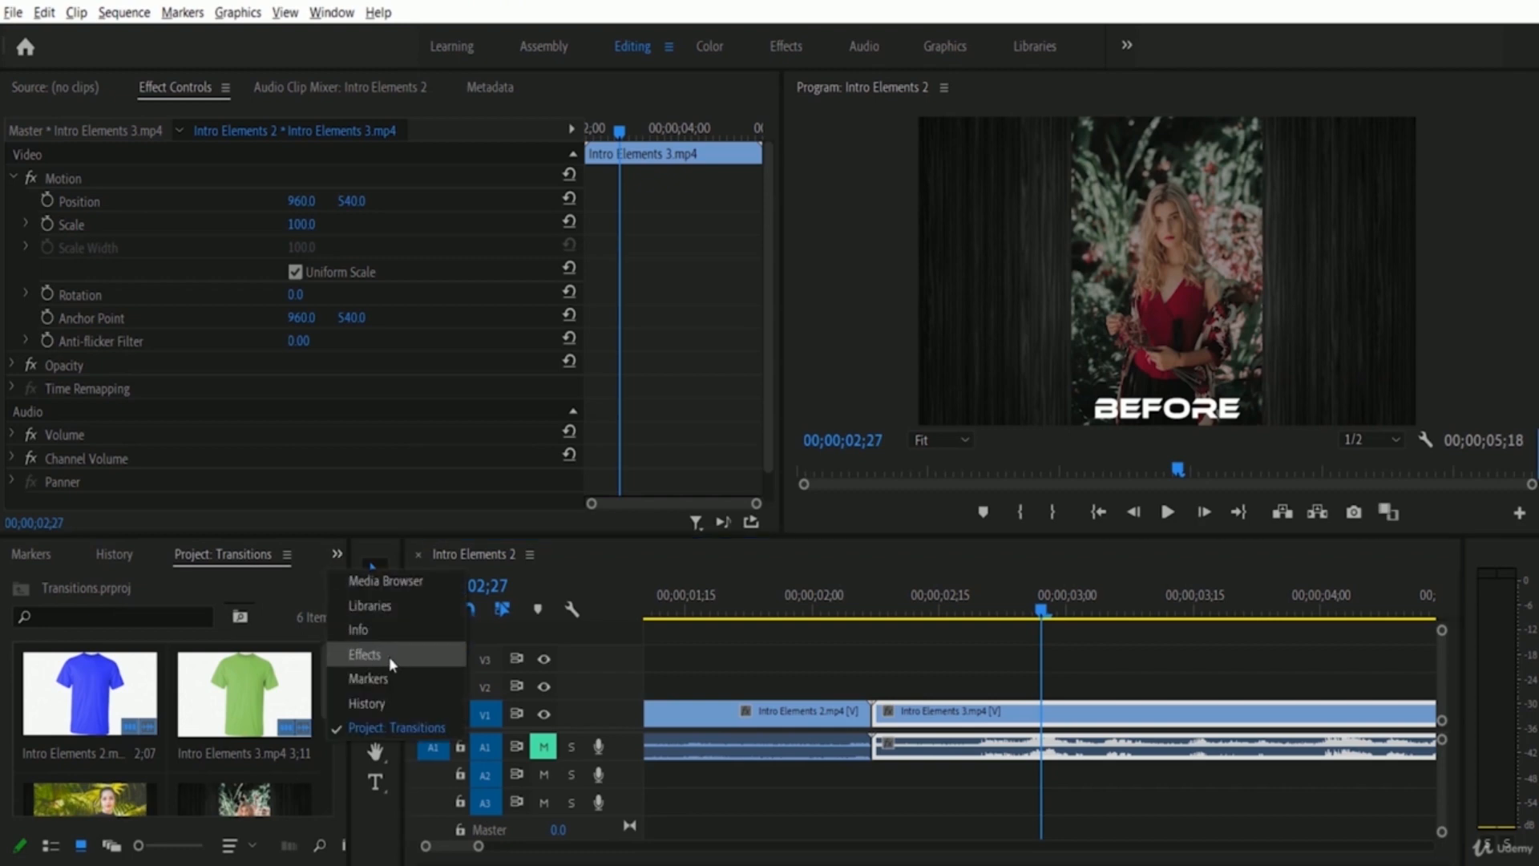
click(364, 656)
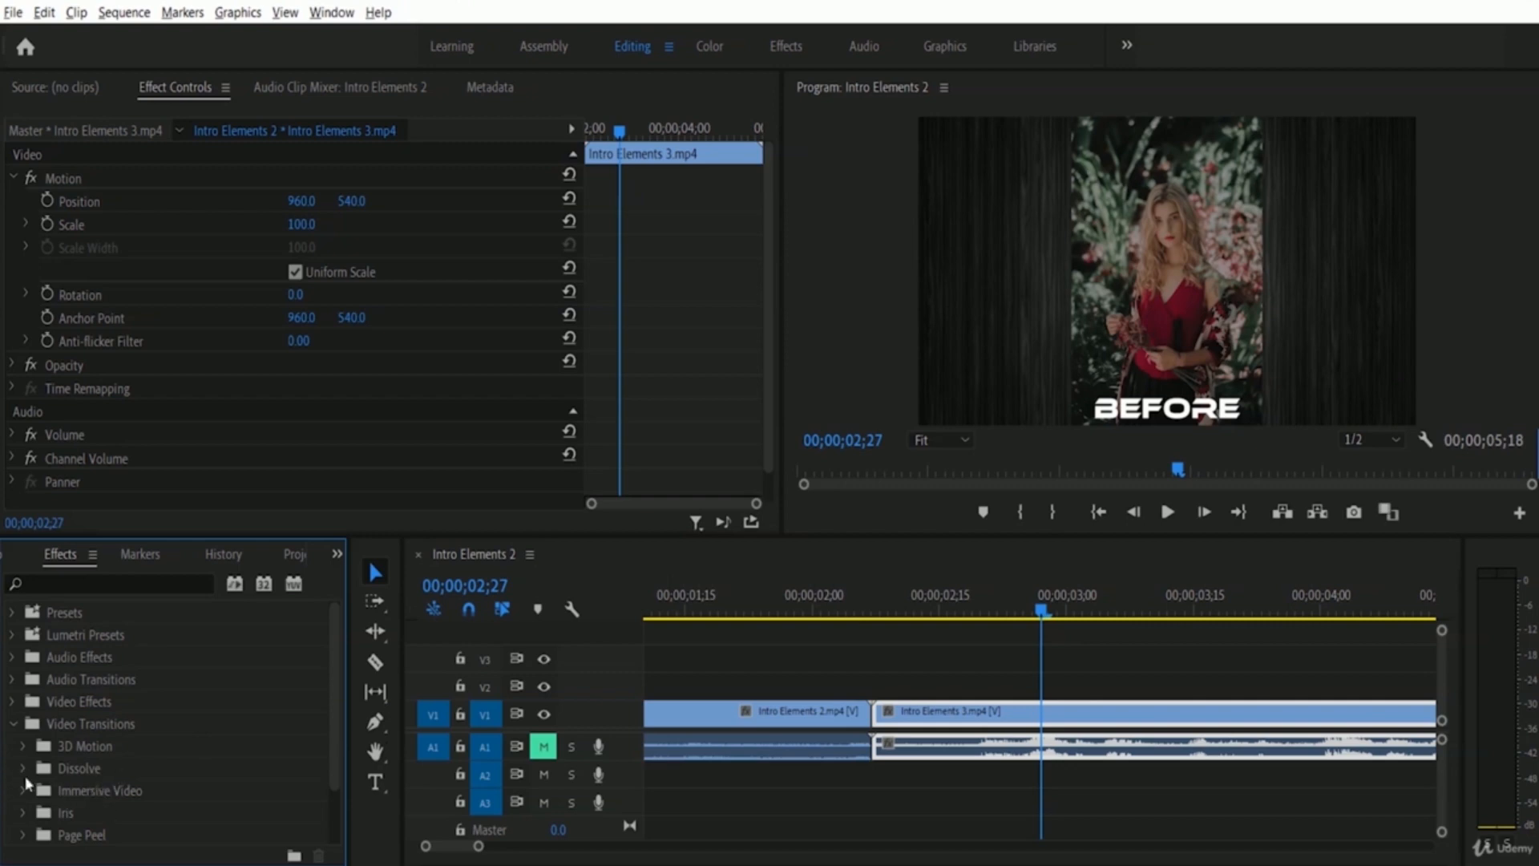
click(23, 770)
scroll(229, 771, down, 2)
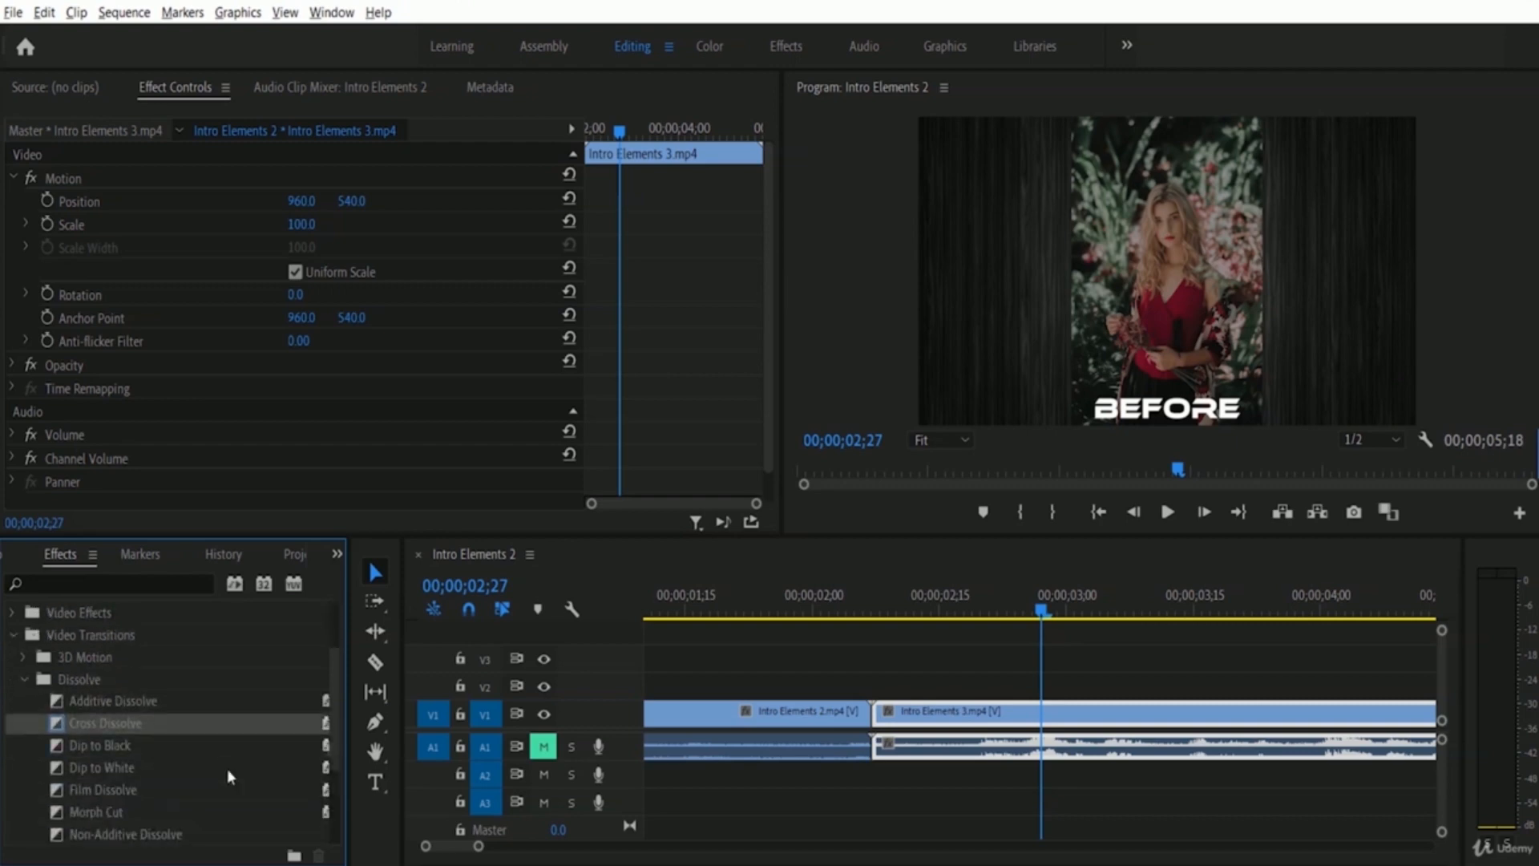
scroll(228, 768, down, 2)
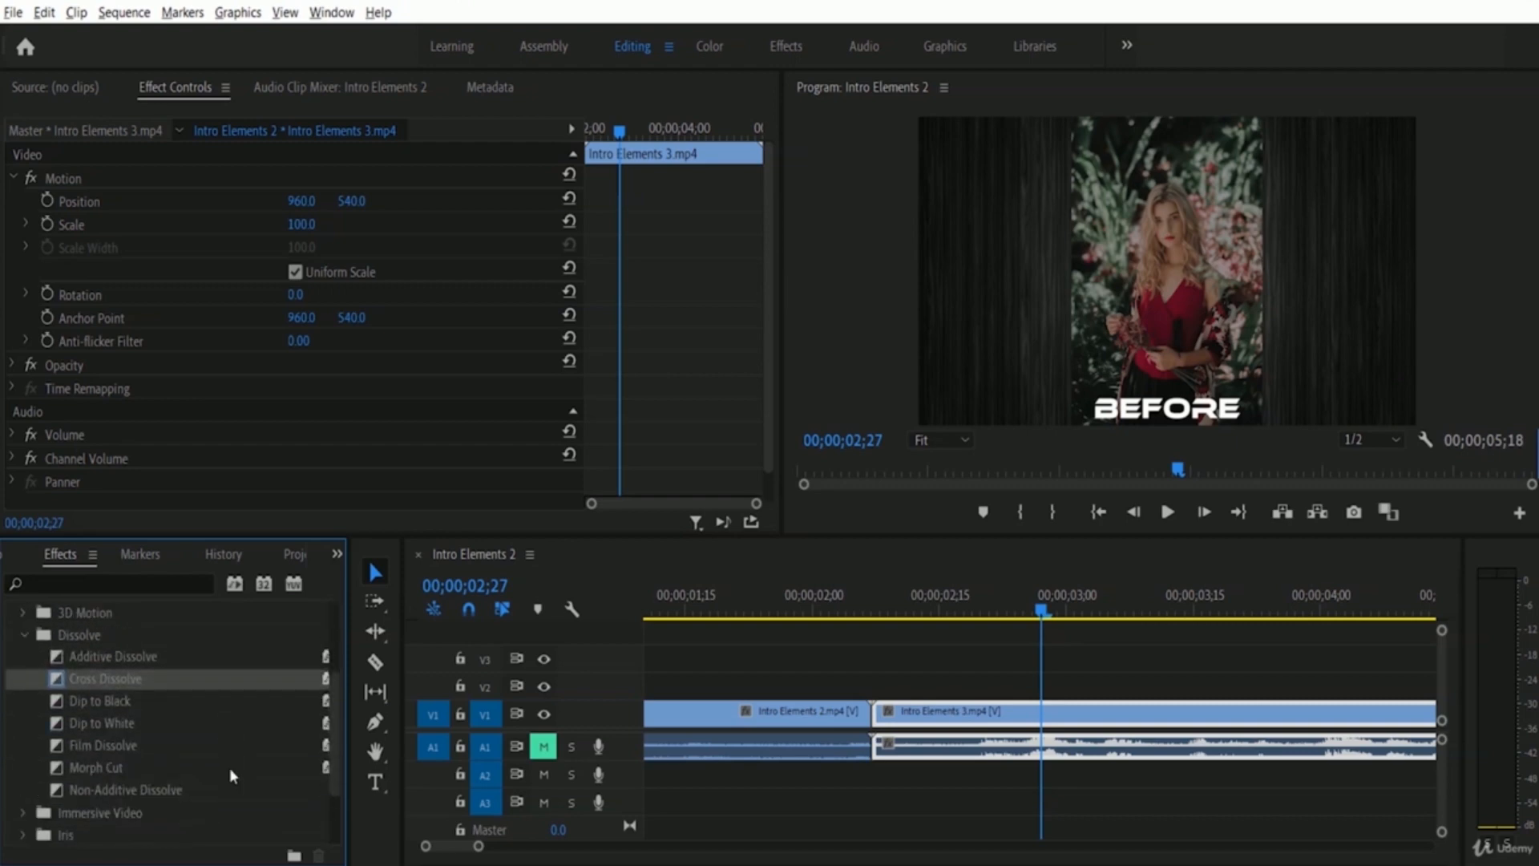
scroll(230, 767, up, 1)
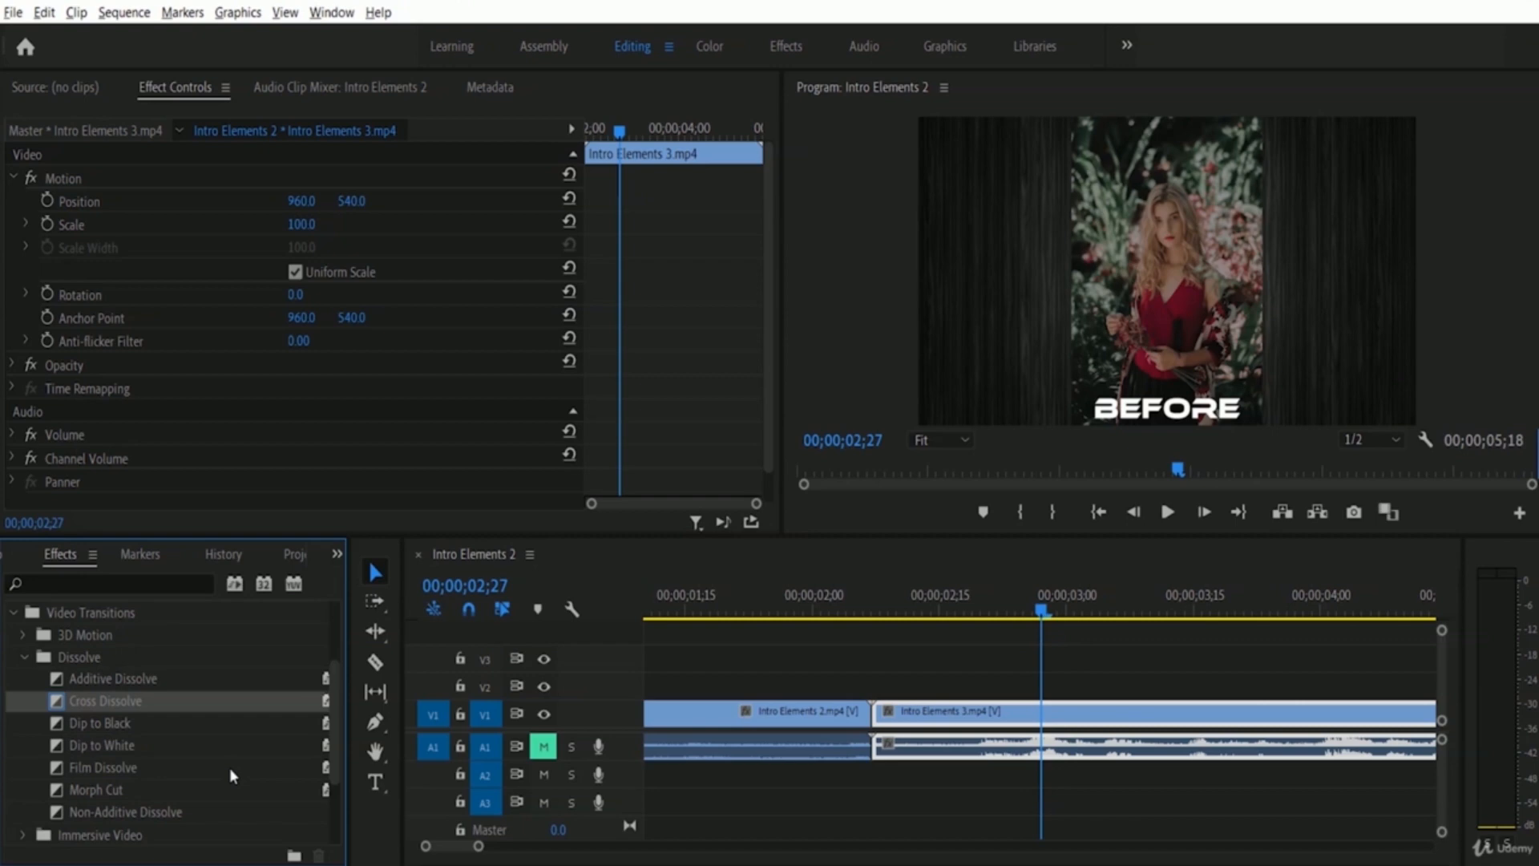
Apply the Cross Dissolve transition at the cut between Intro Elements 2.mp4 and Intro Elements 3.mp4 on track V1
click(139, 682)
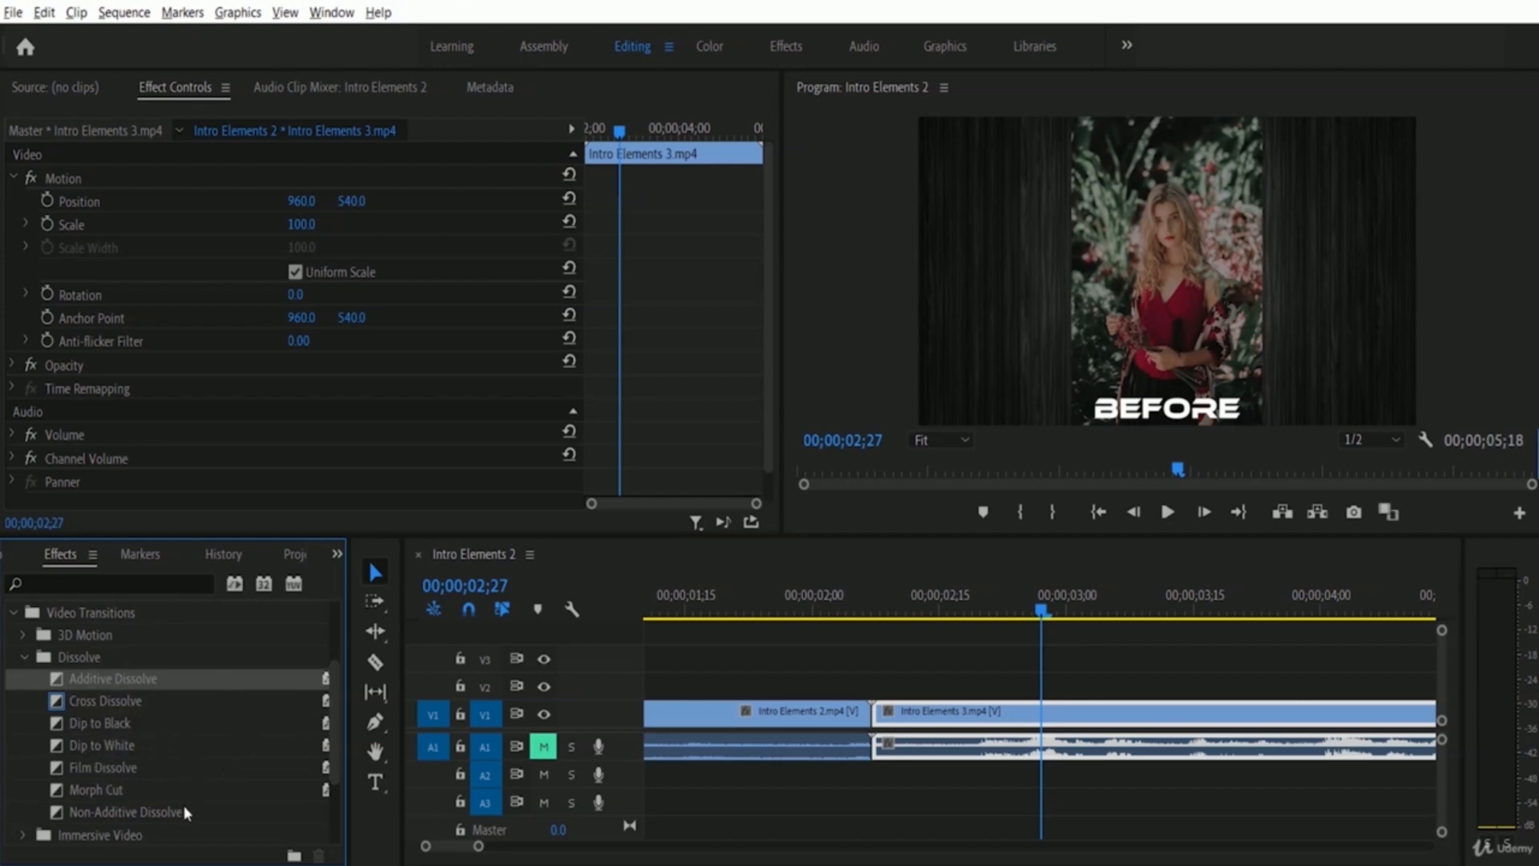
click(112, 704)
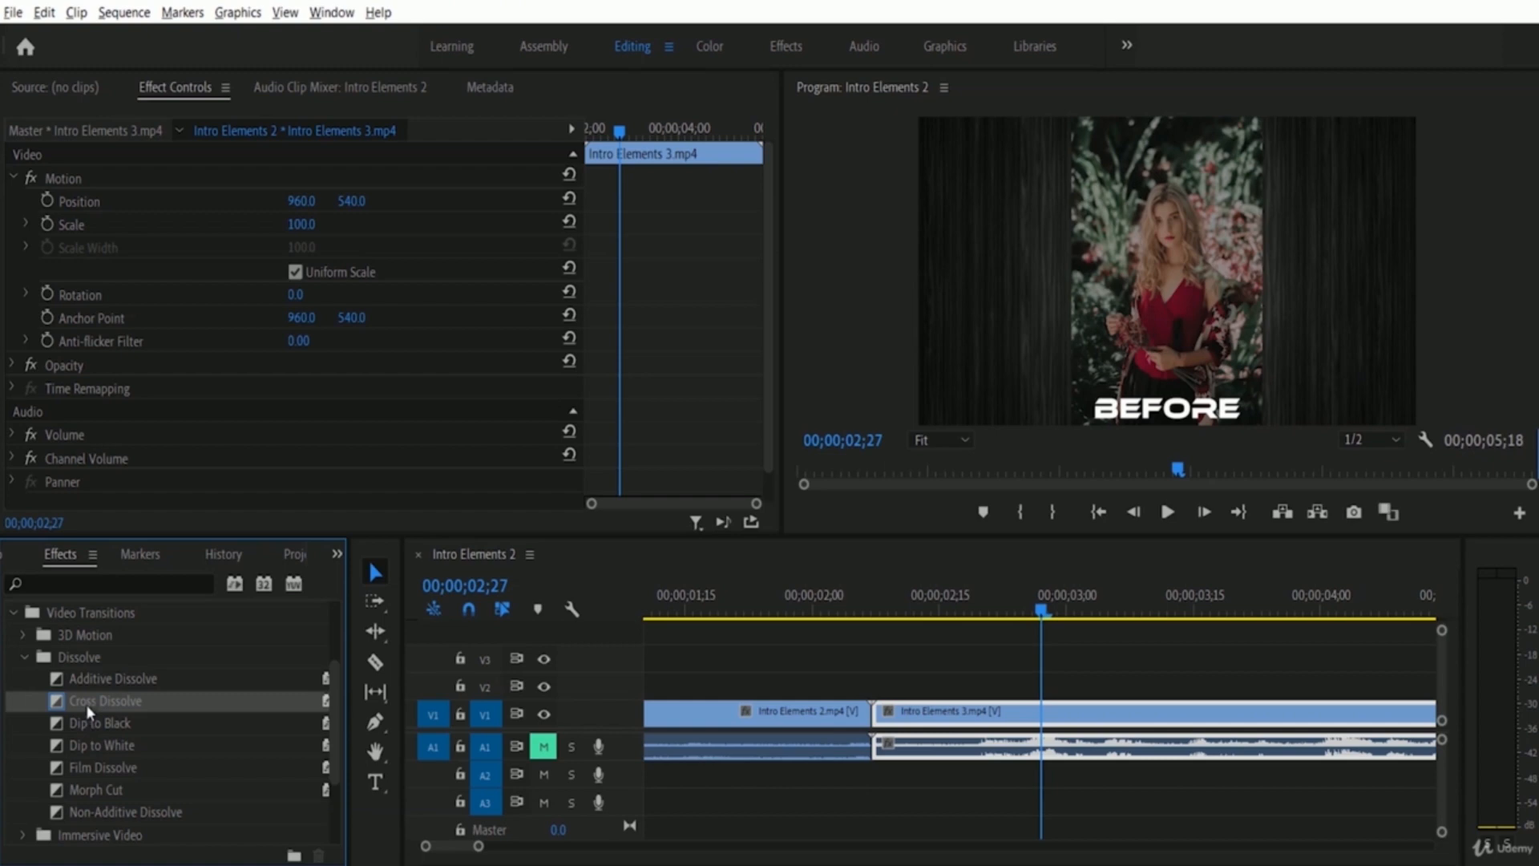
drag(85, 704, 879, 707)
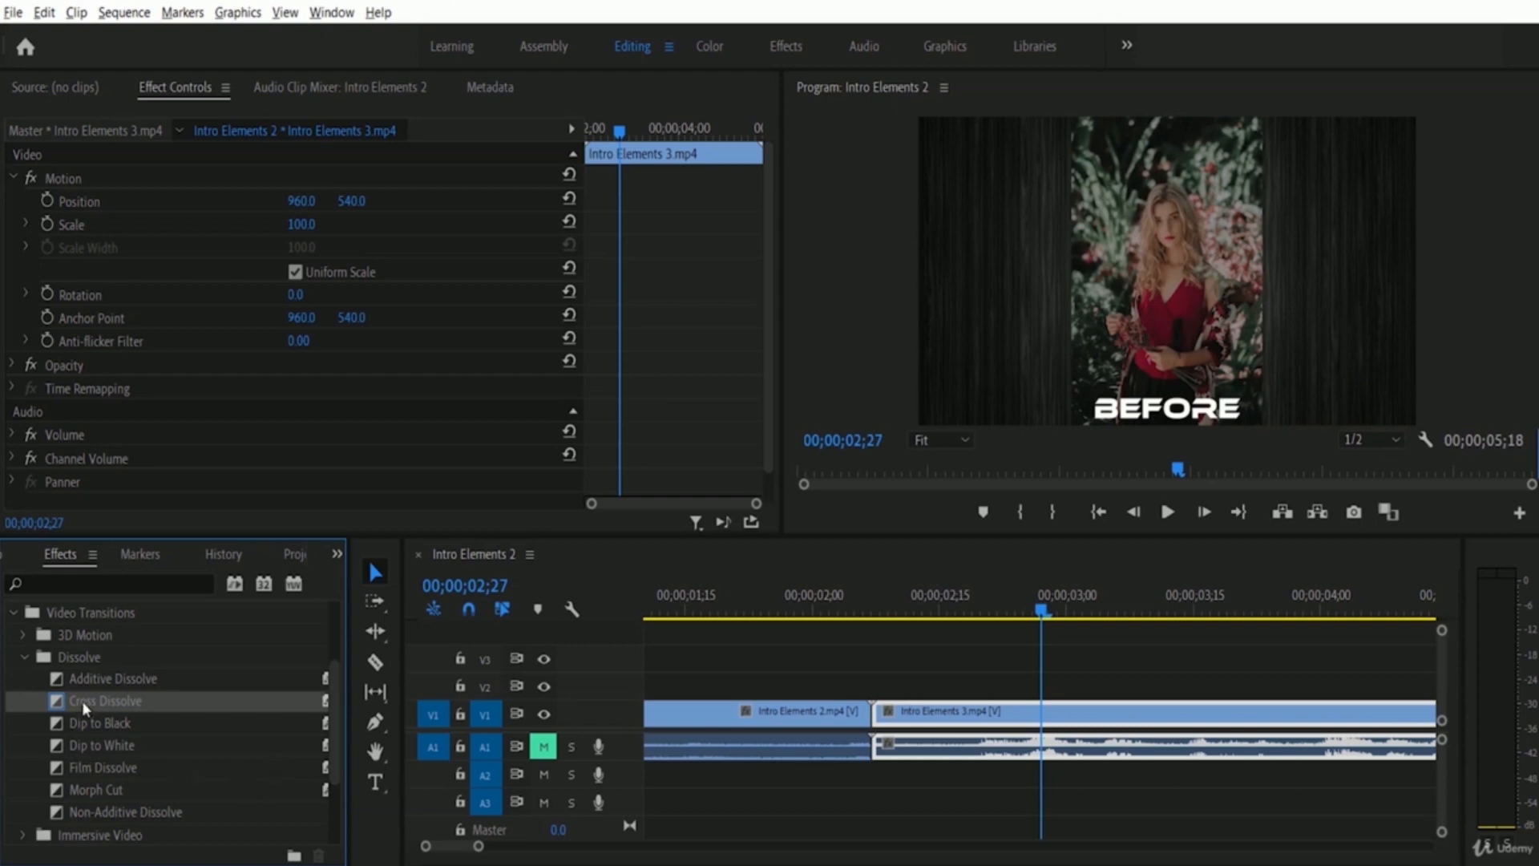
drag(81, 701, 882, 732)
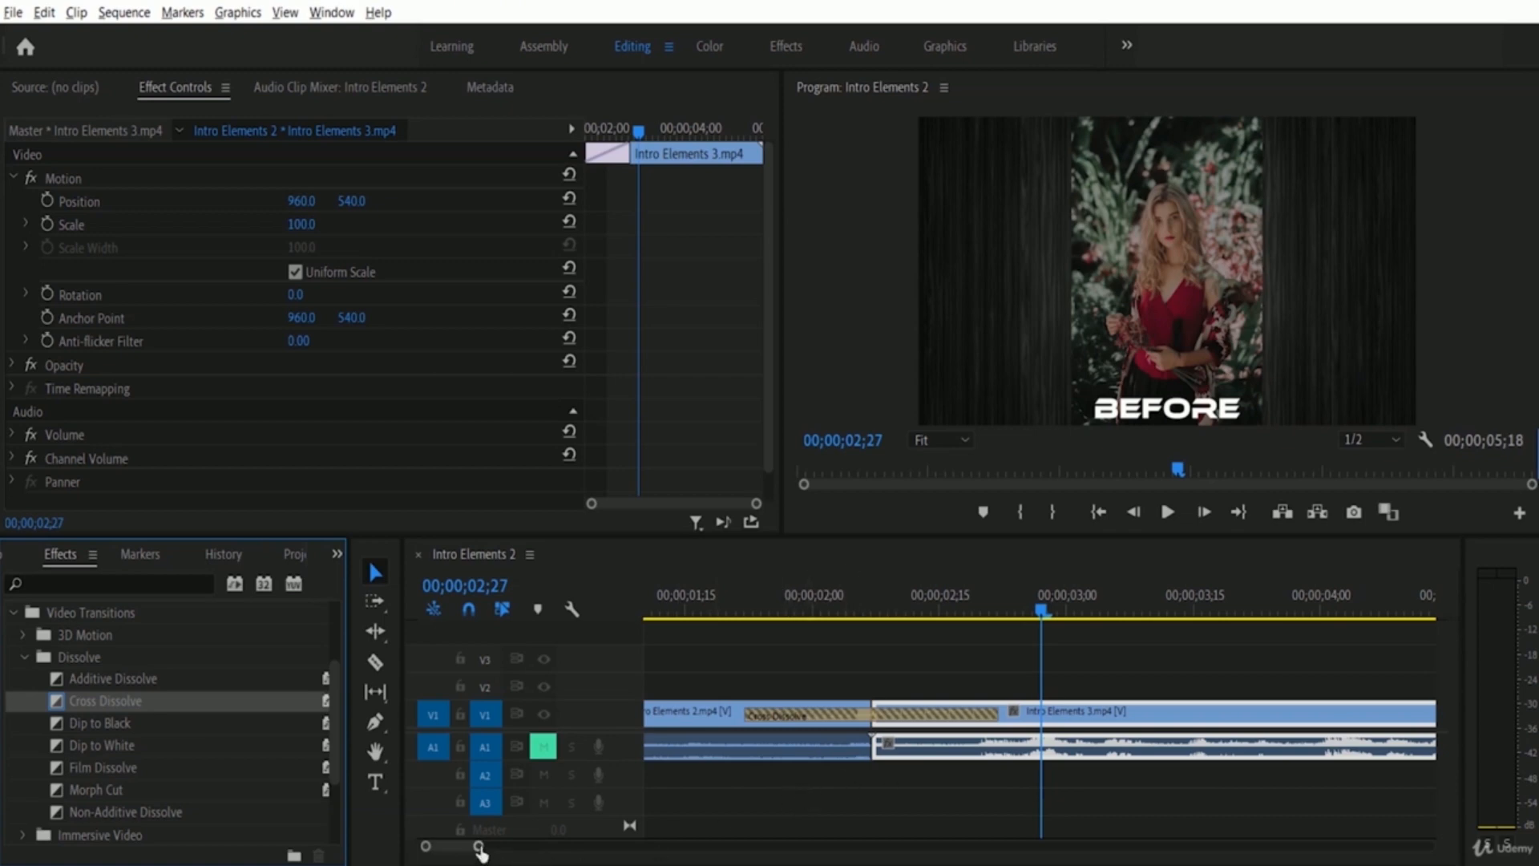
Play across the Cross Dissolve three times, starting from around 00;00;01;11, to examine how the two clips blend
drag(478, 845, 522, 848)
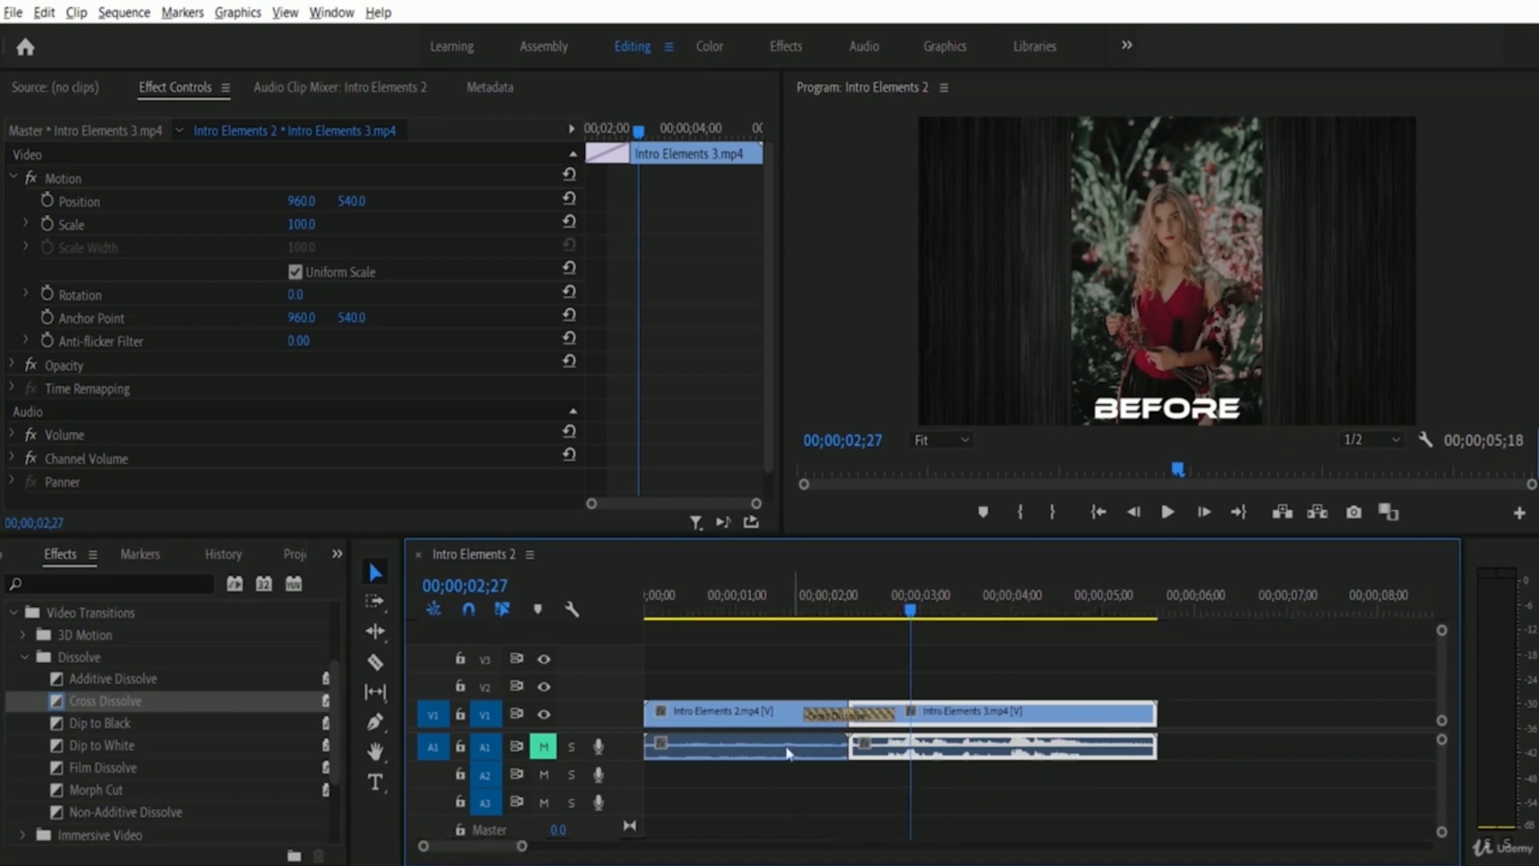
click(770, 614)
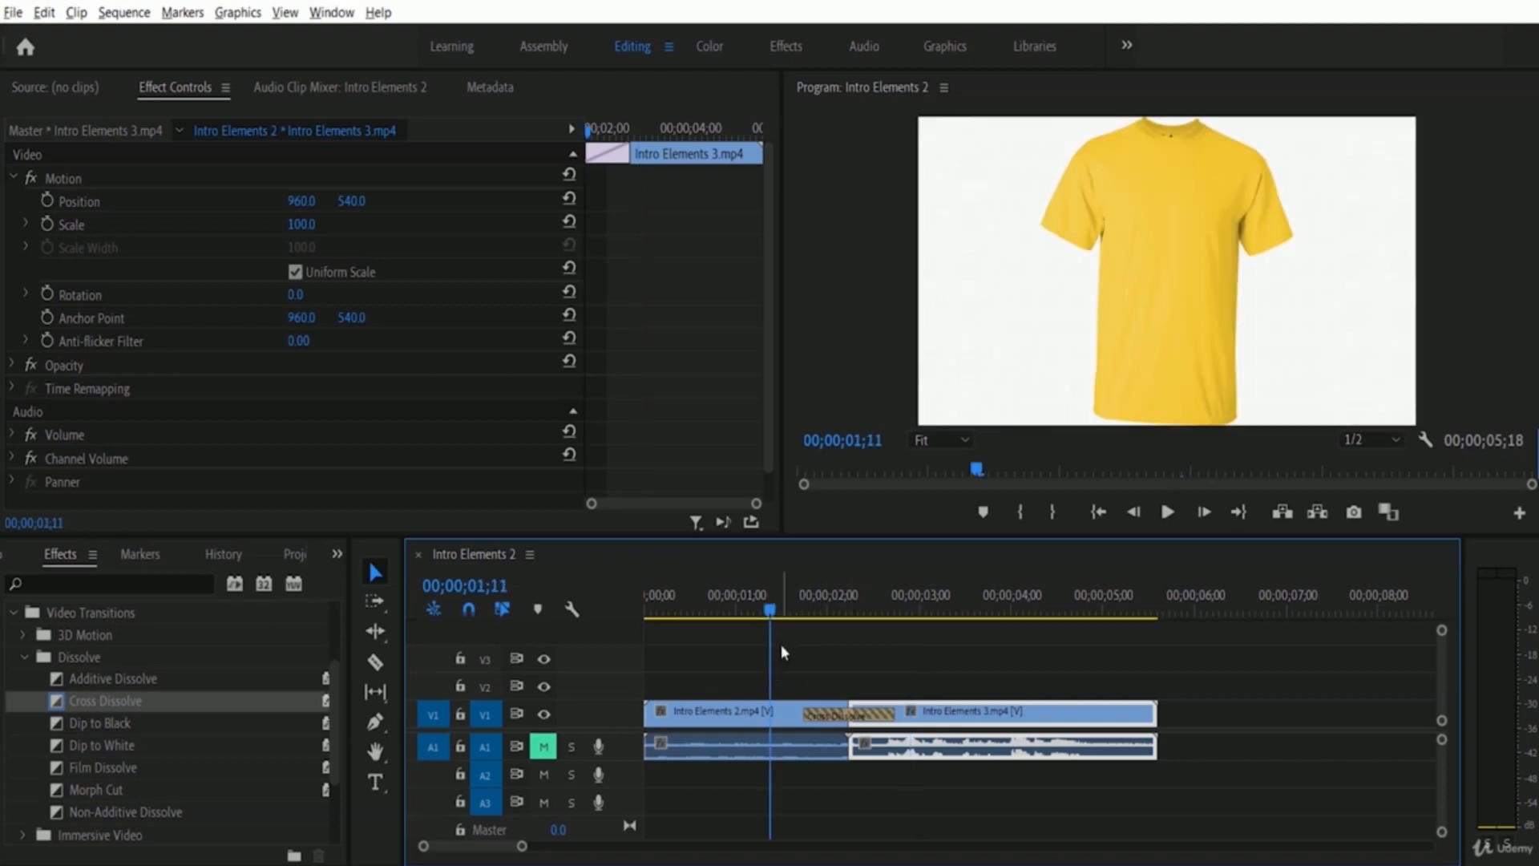
click(1169, 513)
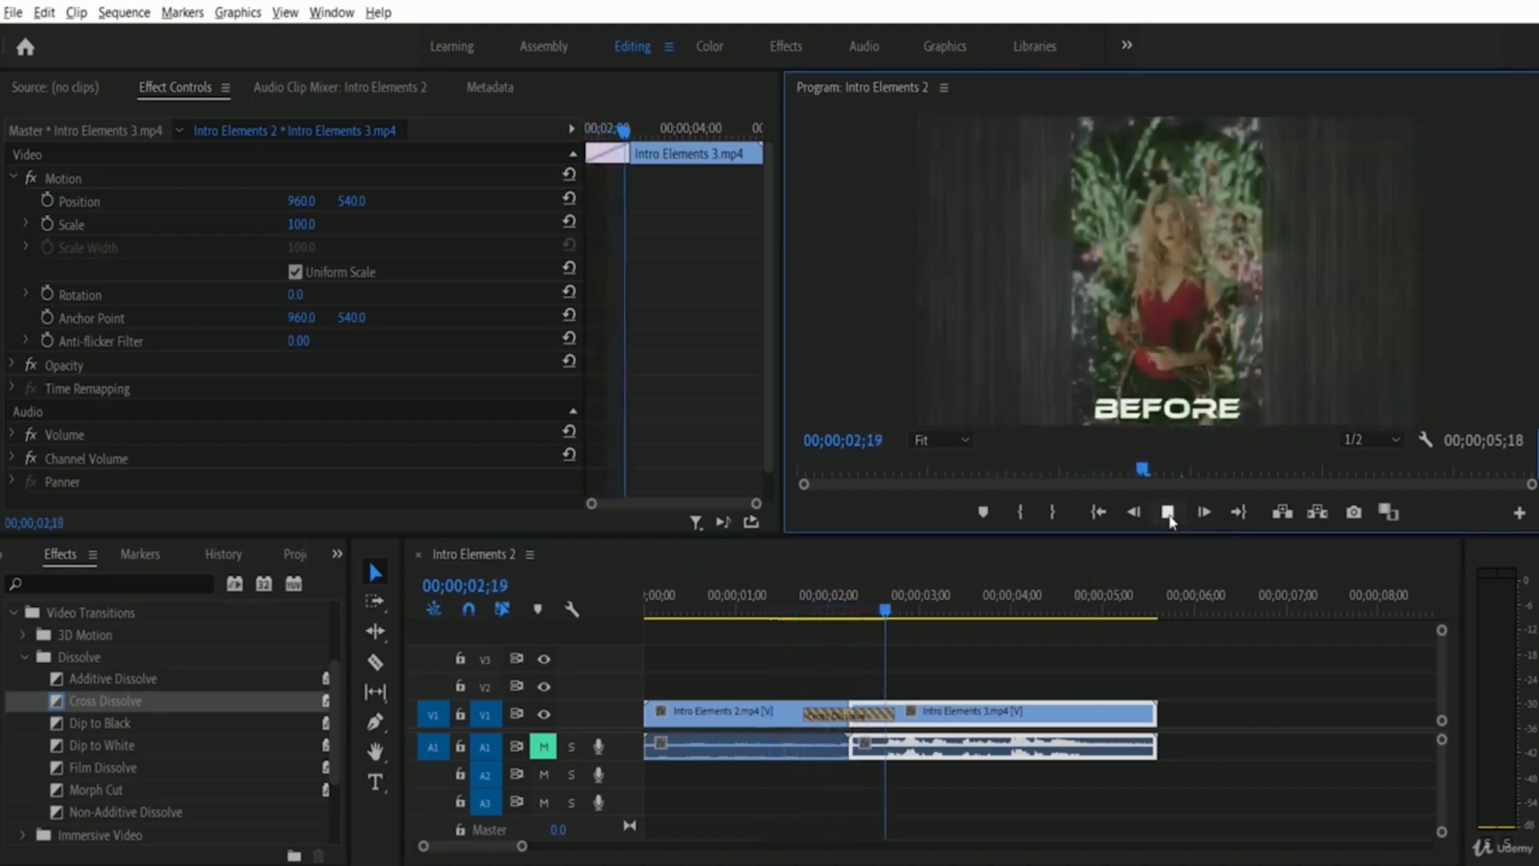
click(1168, 513)
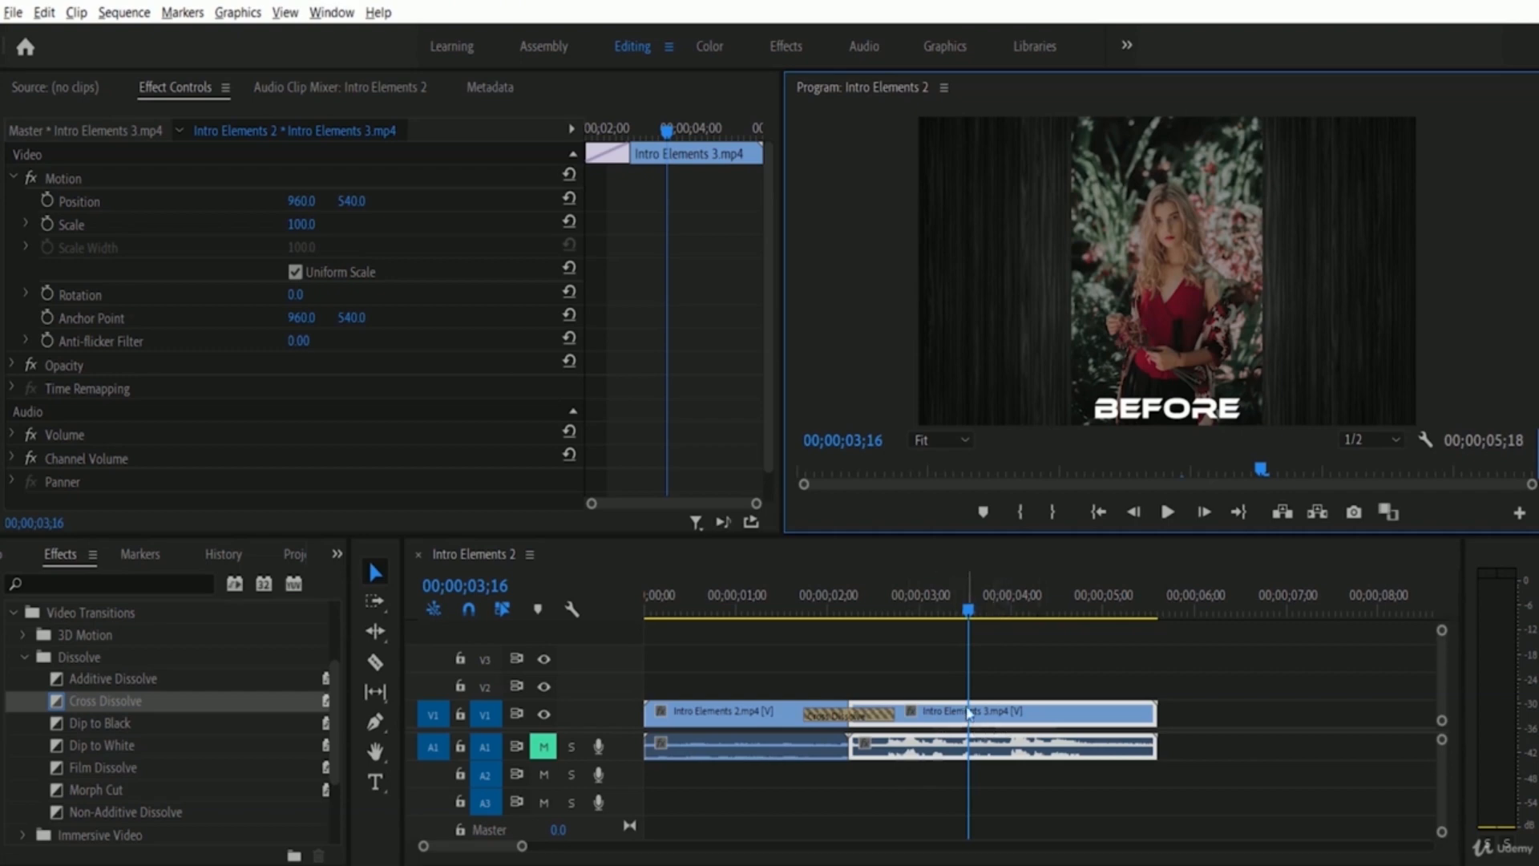
click(771, 617)
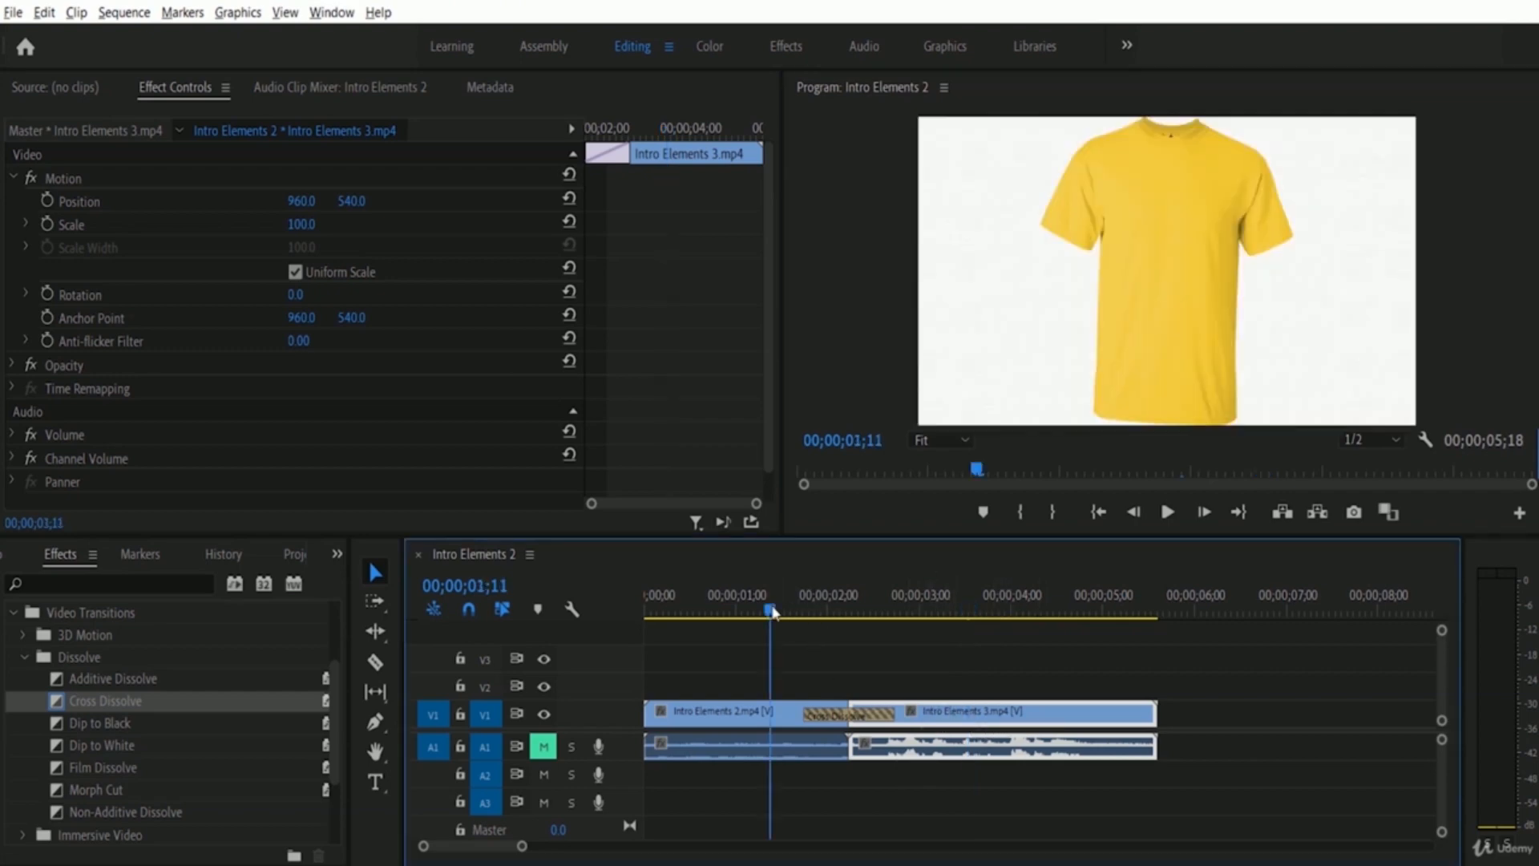
click(1167, 512)
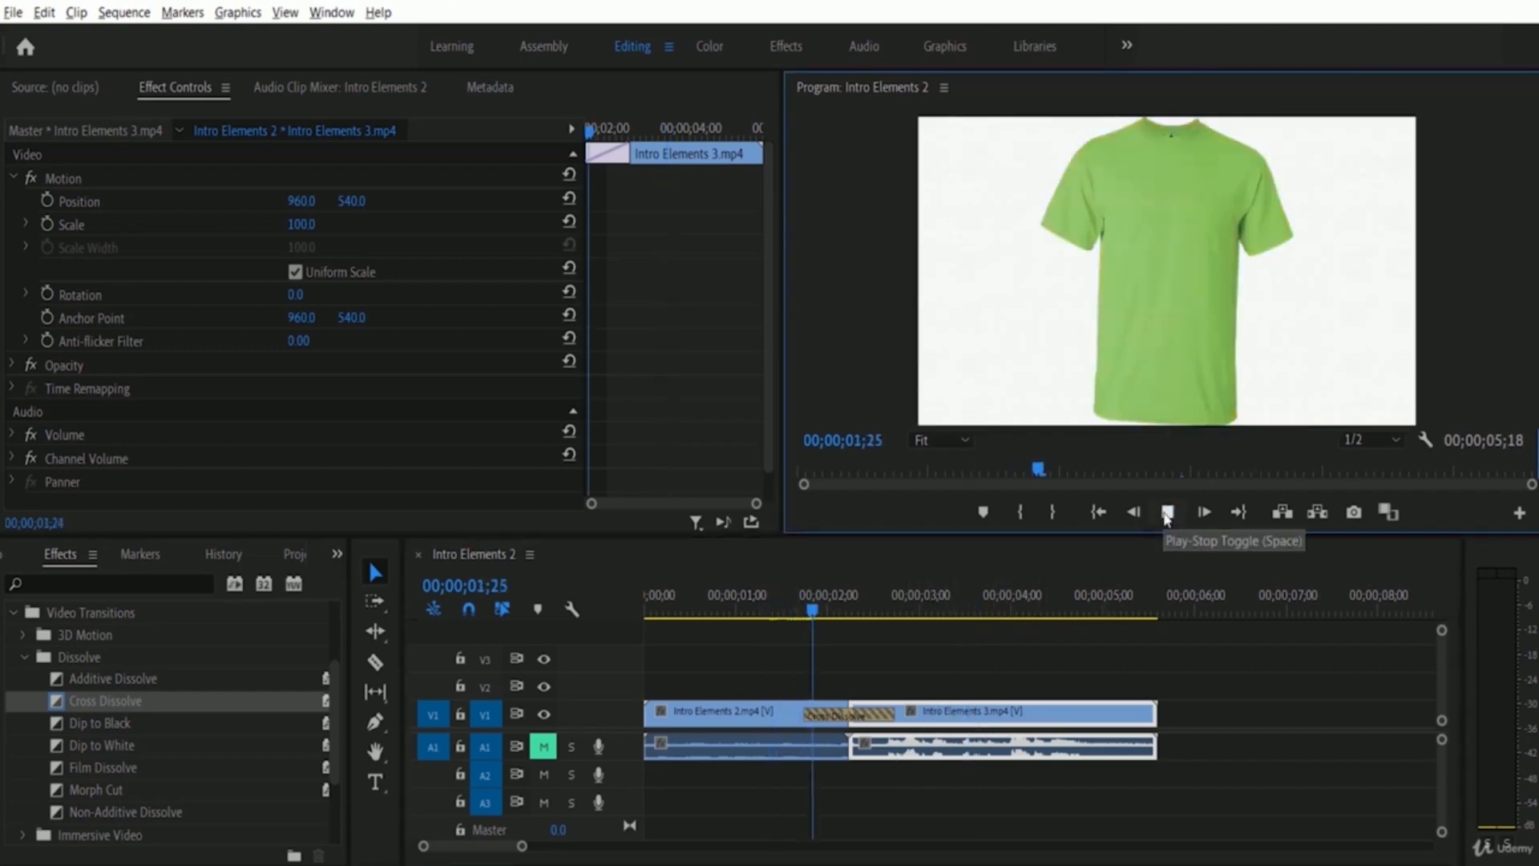
click(1164, 512)
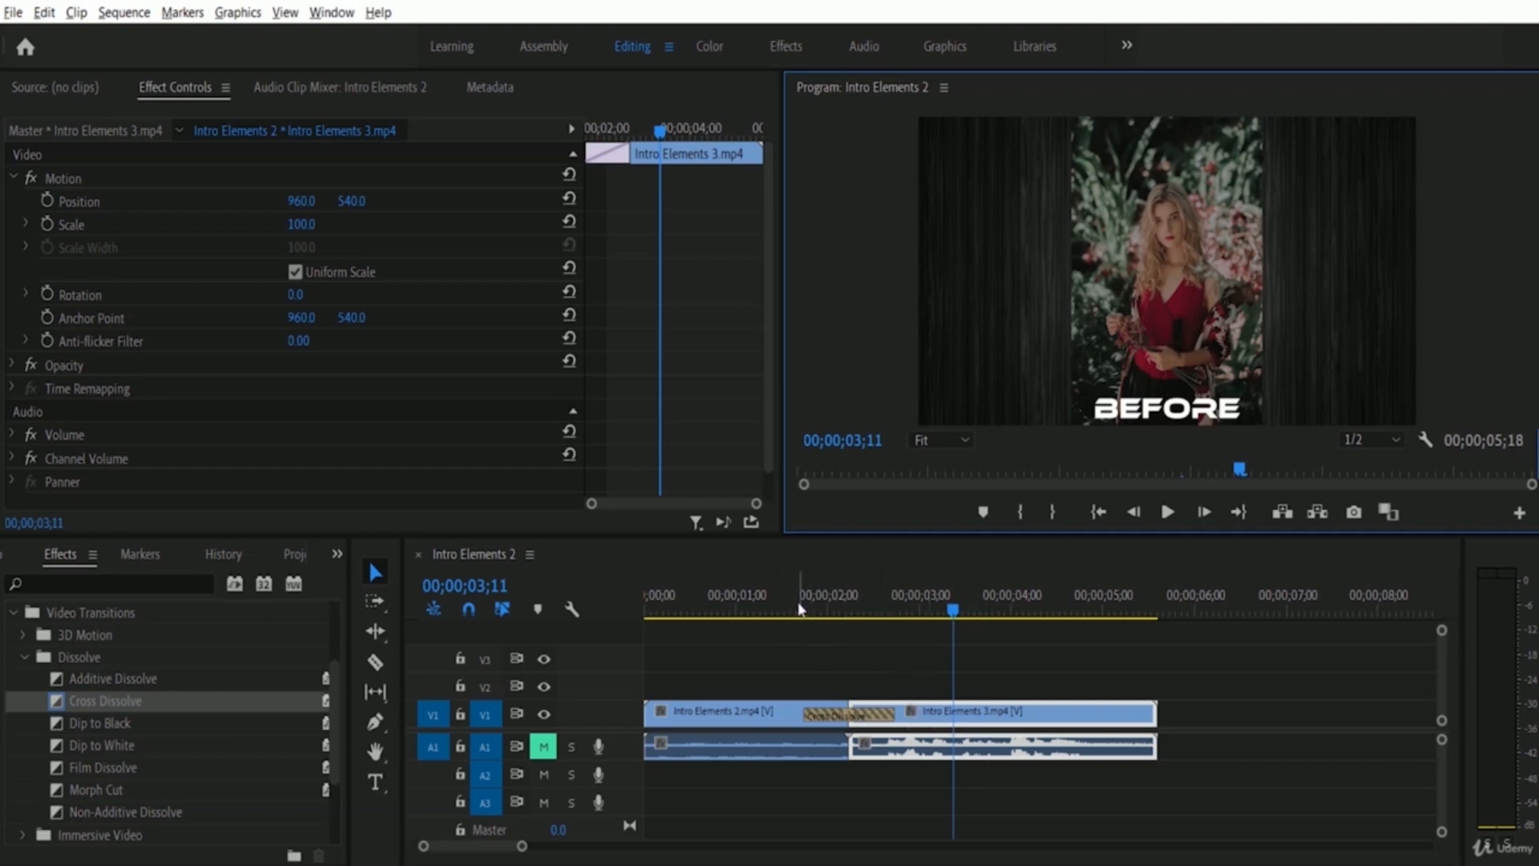
click(766, 601)
click(1171, 519)
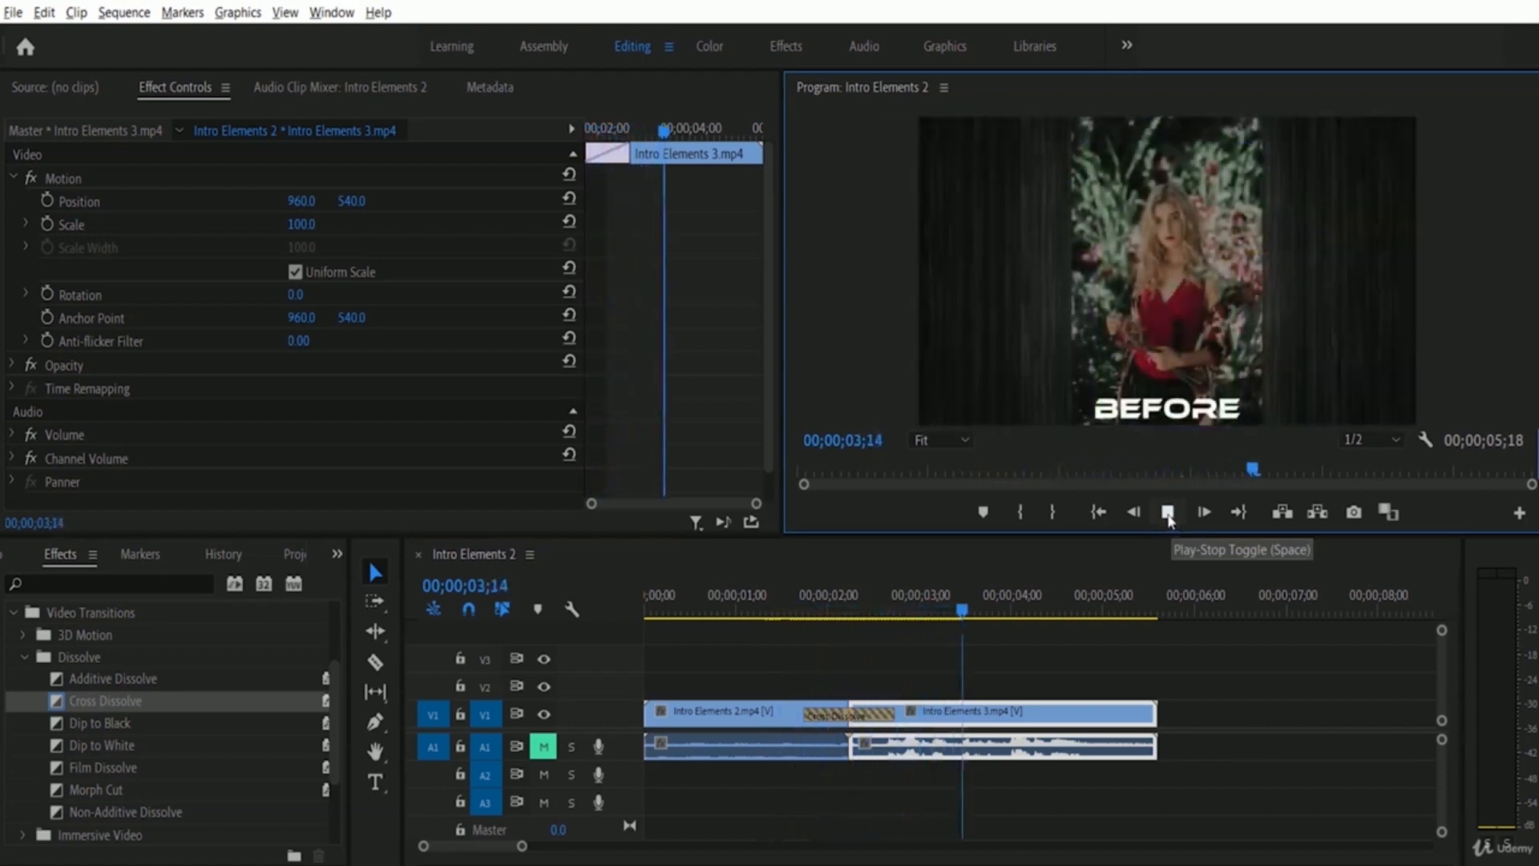
click(1172, 521)
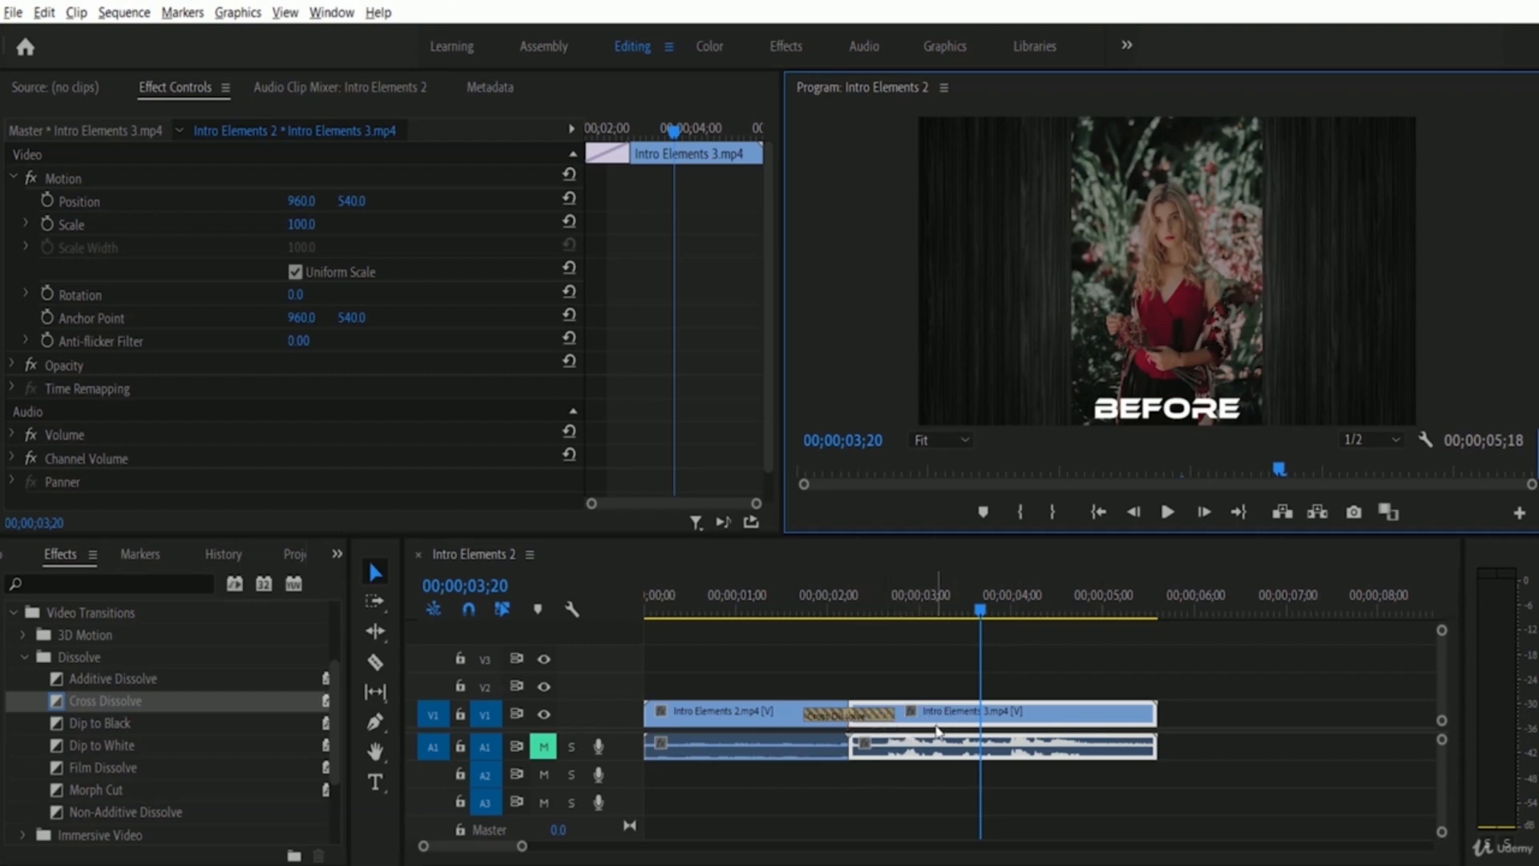
Select the Cross Dissolve transition between the two clips to show its duration and alignment settings
click(937, 728)
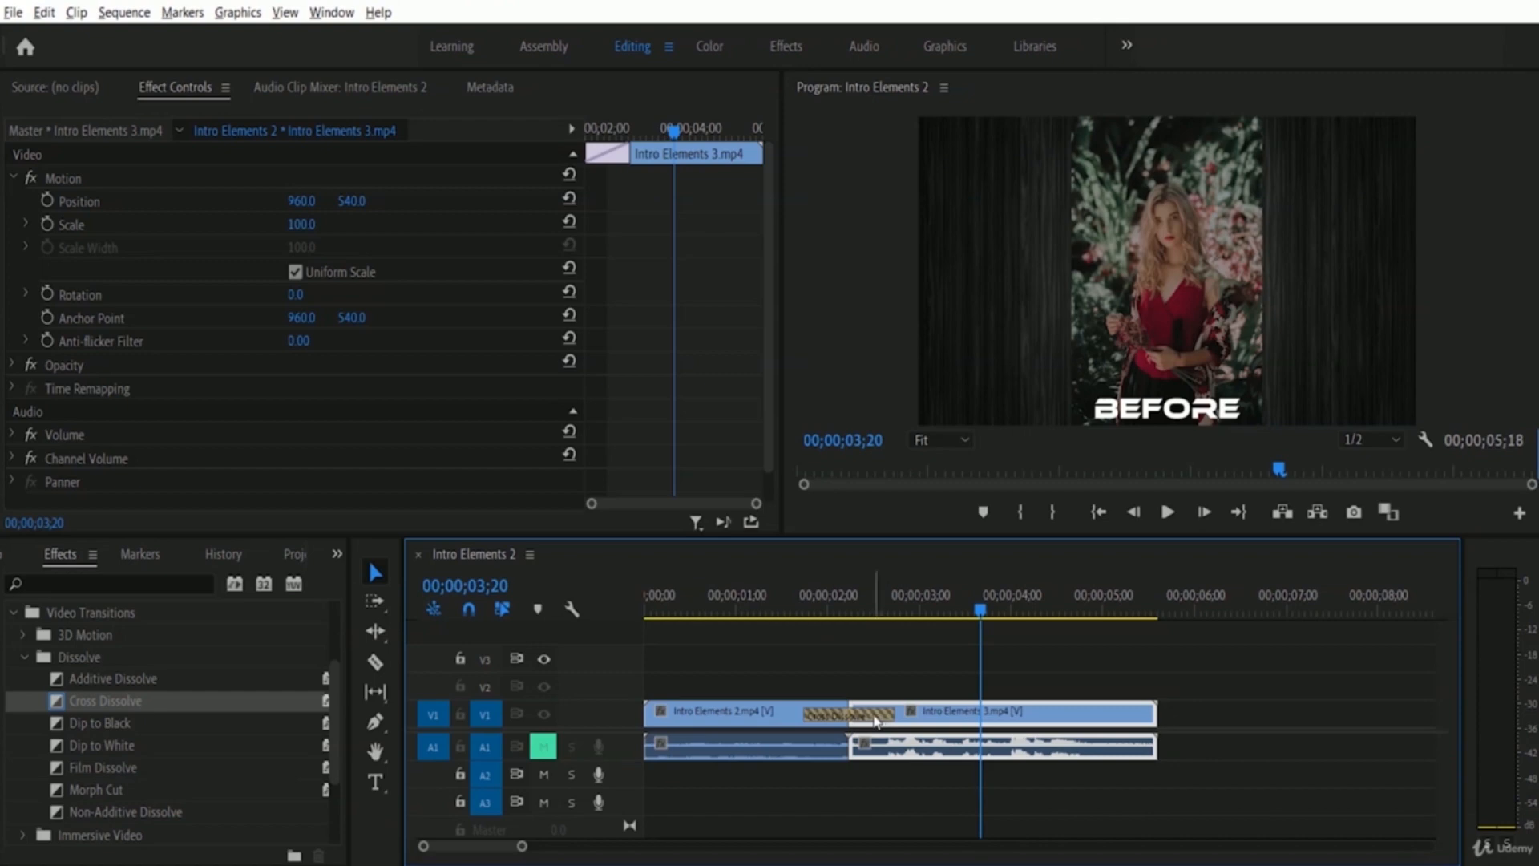
click(876, 719)
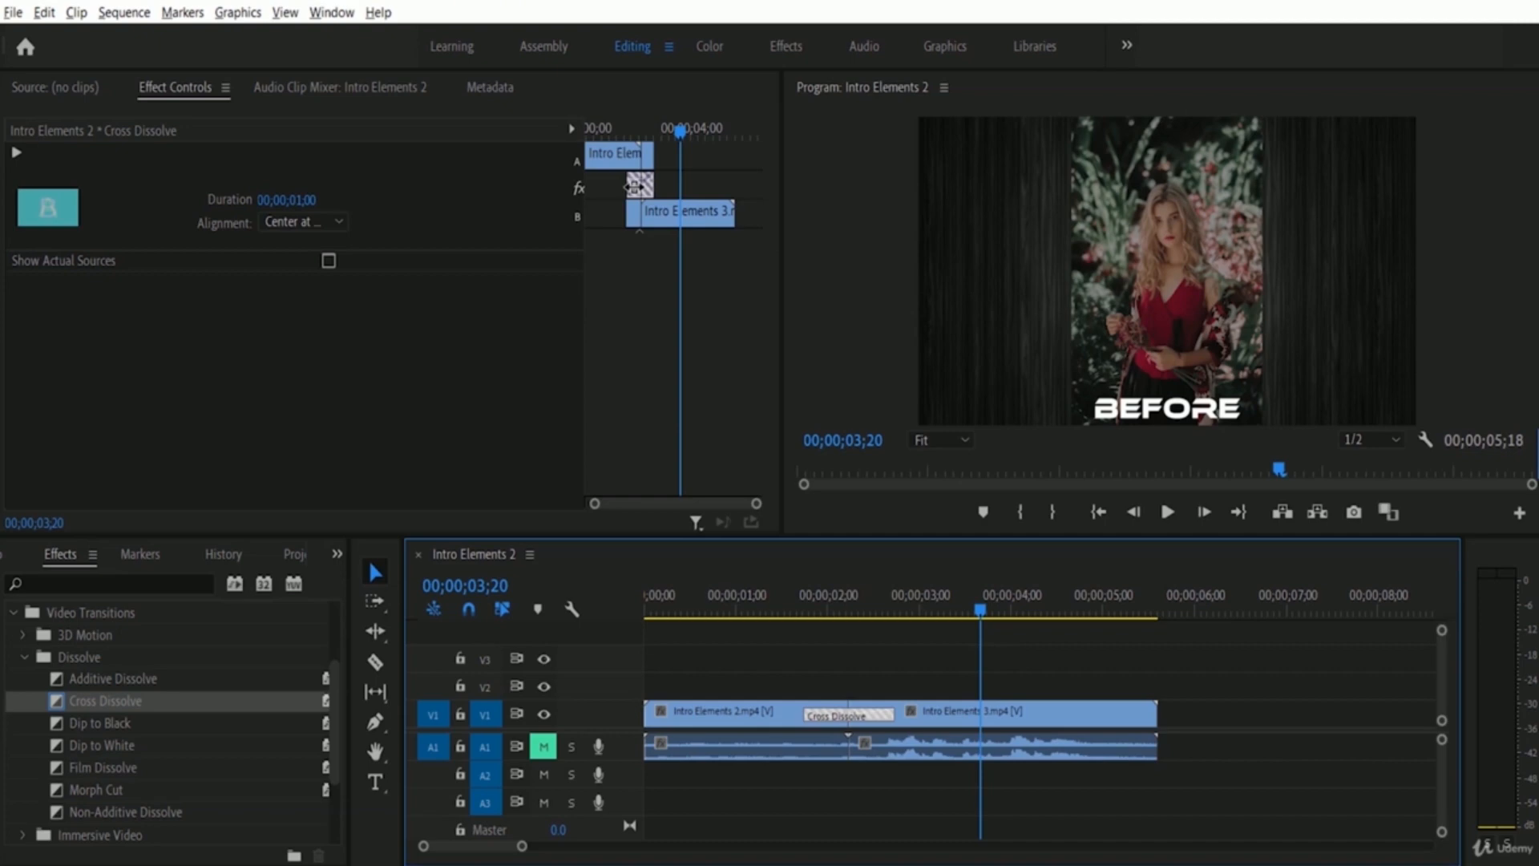
Shift the Cross Dissolve so its alignment is Start at Cut and play across it from about 00;00;01;18
drag(633, 187, 652, 191)
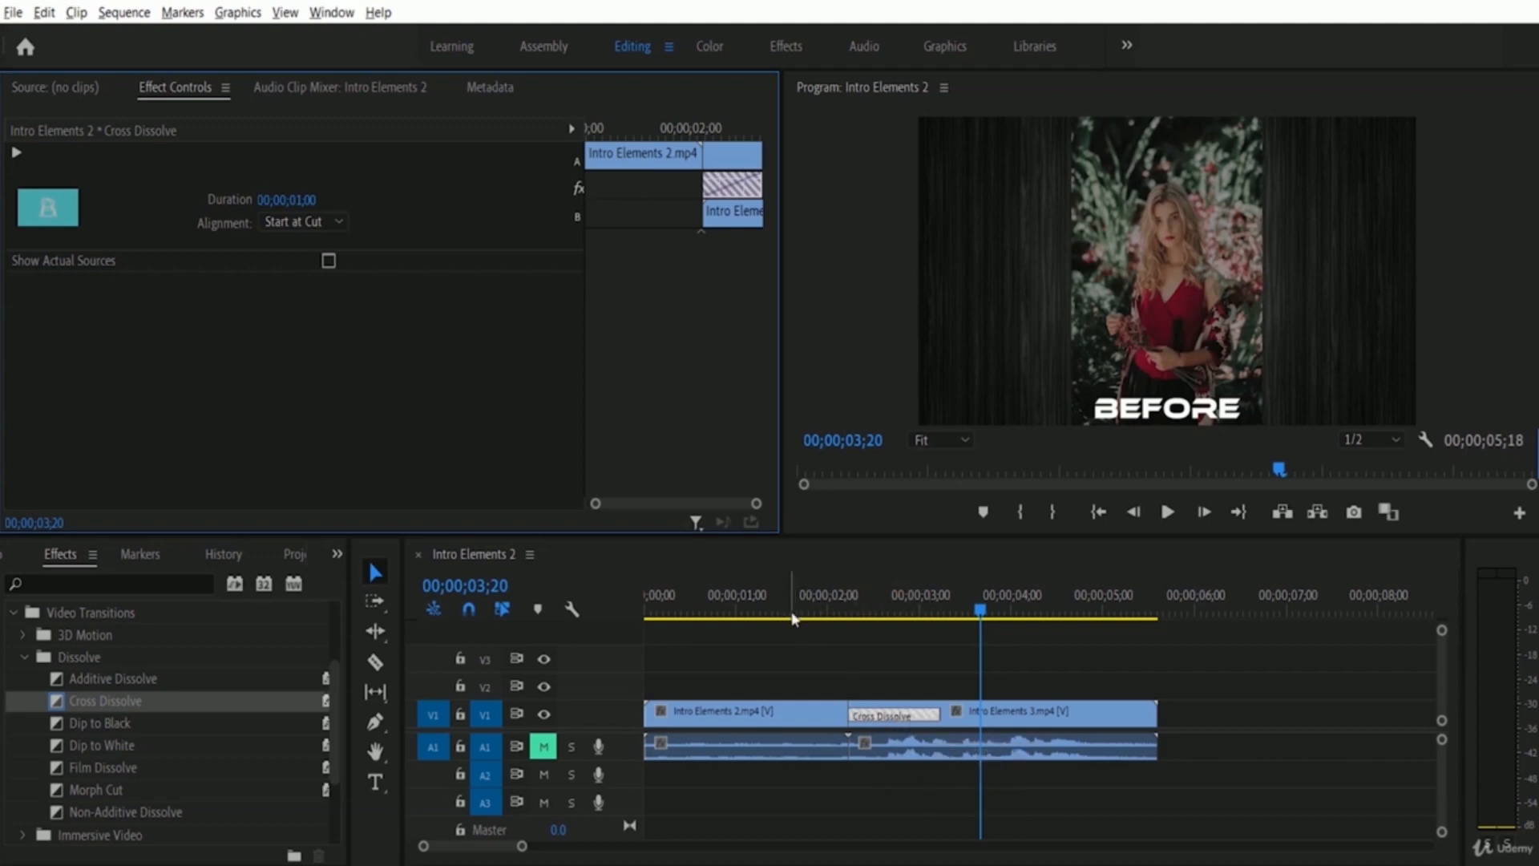
click(794, 617)
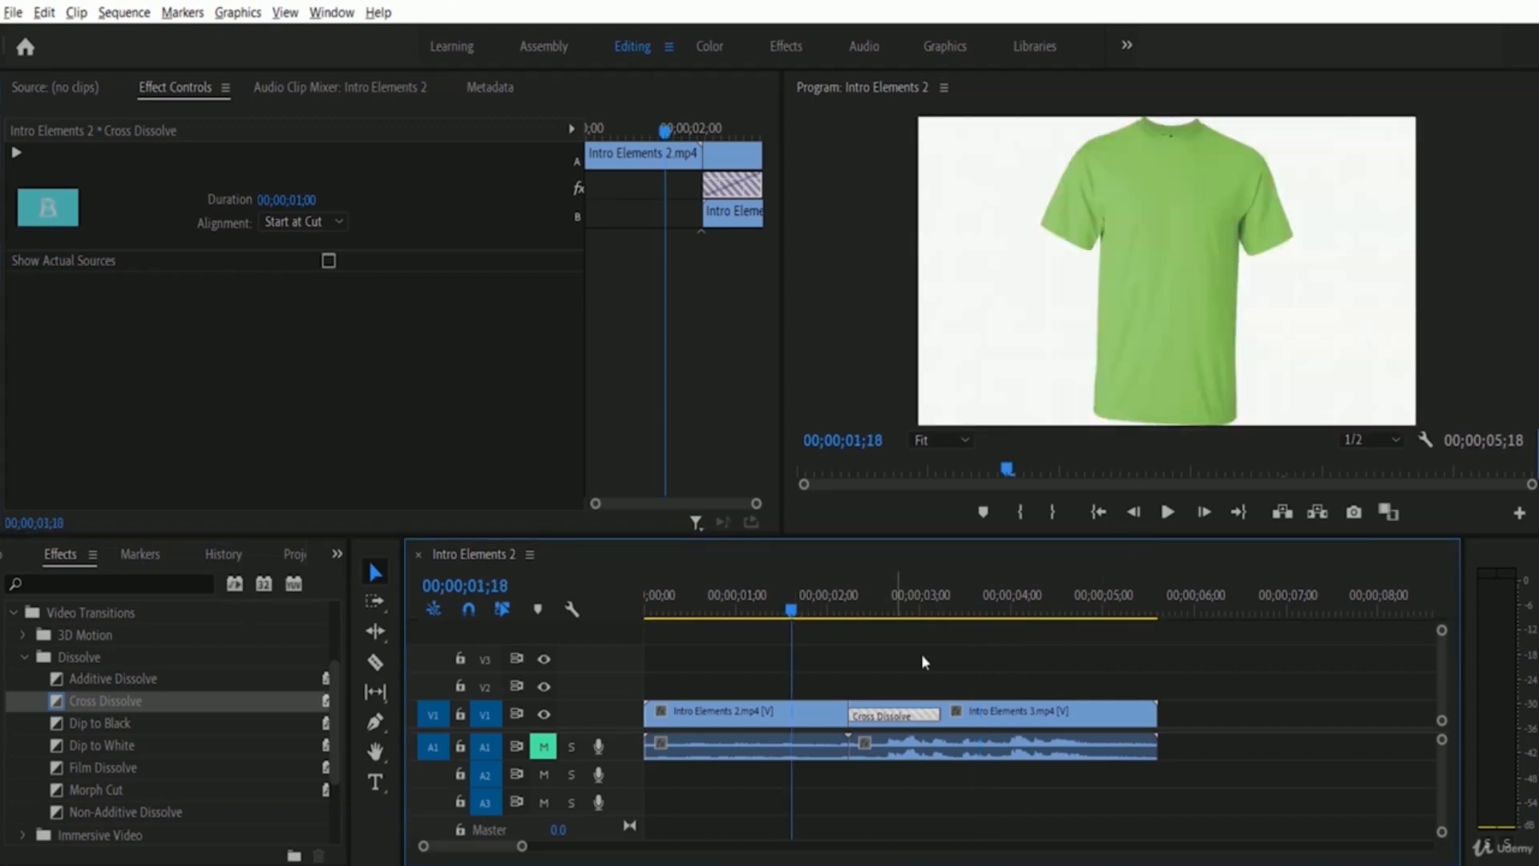
click(1168, 512)
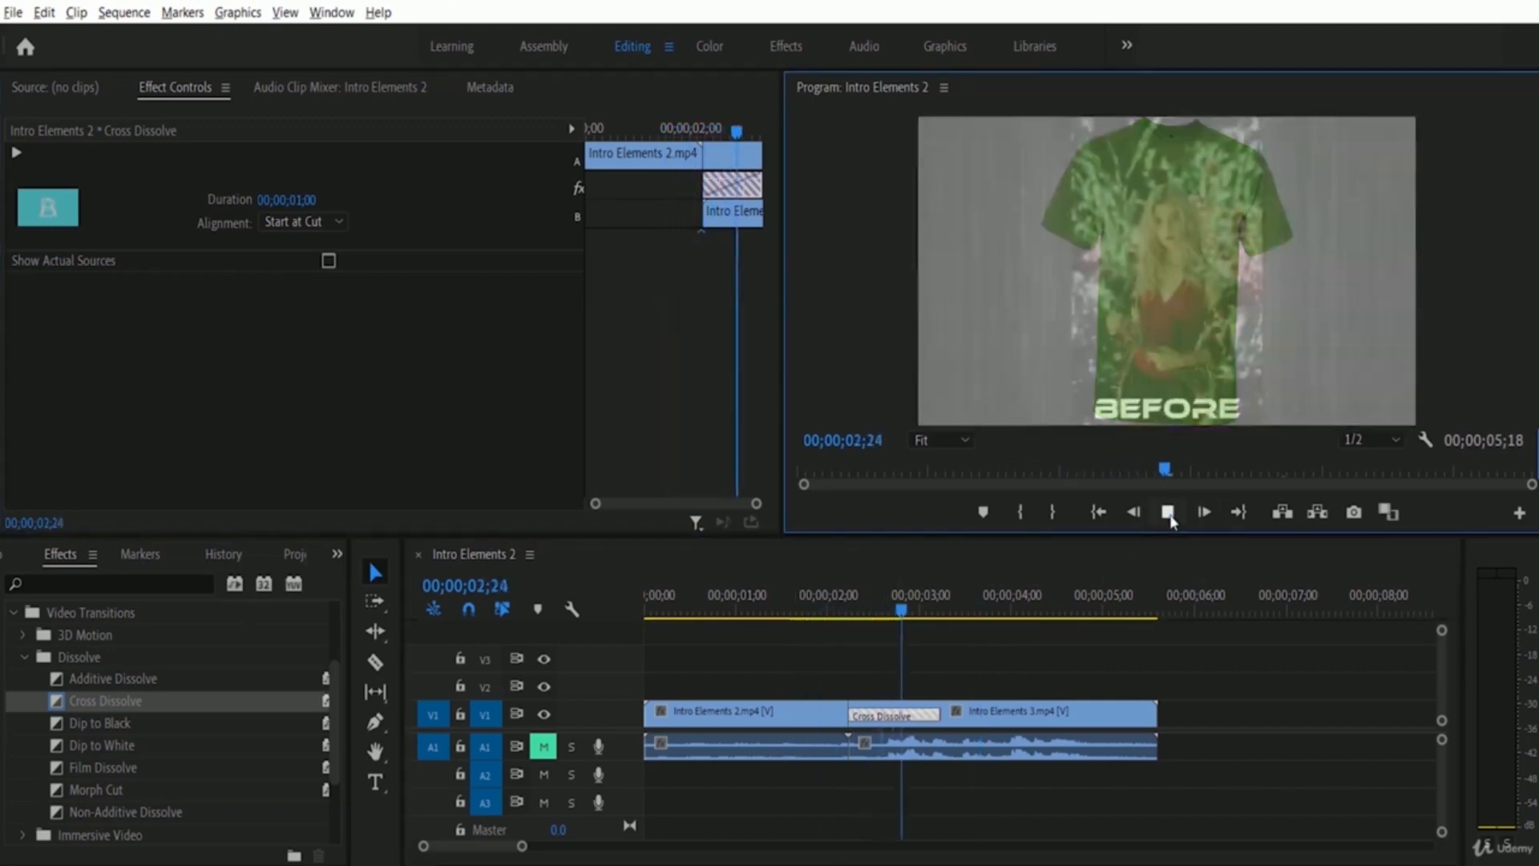
click(1169, 511)
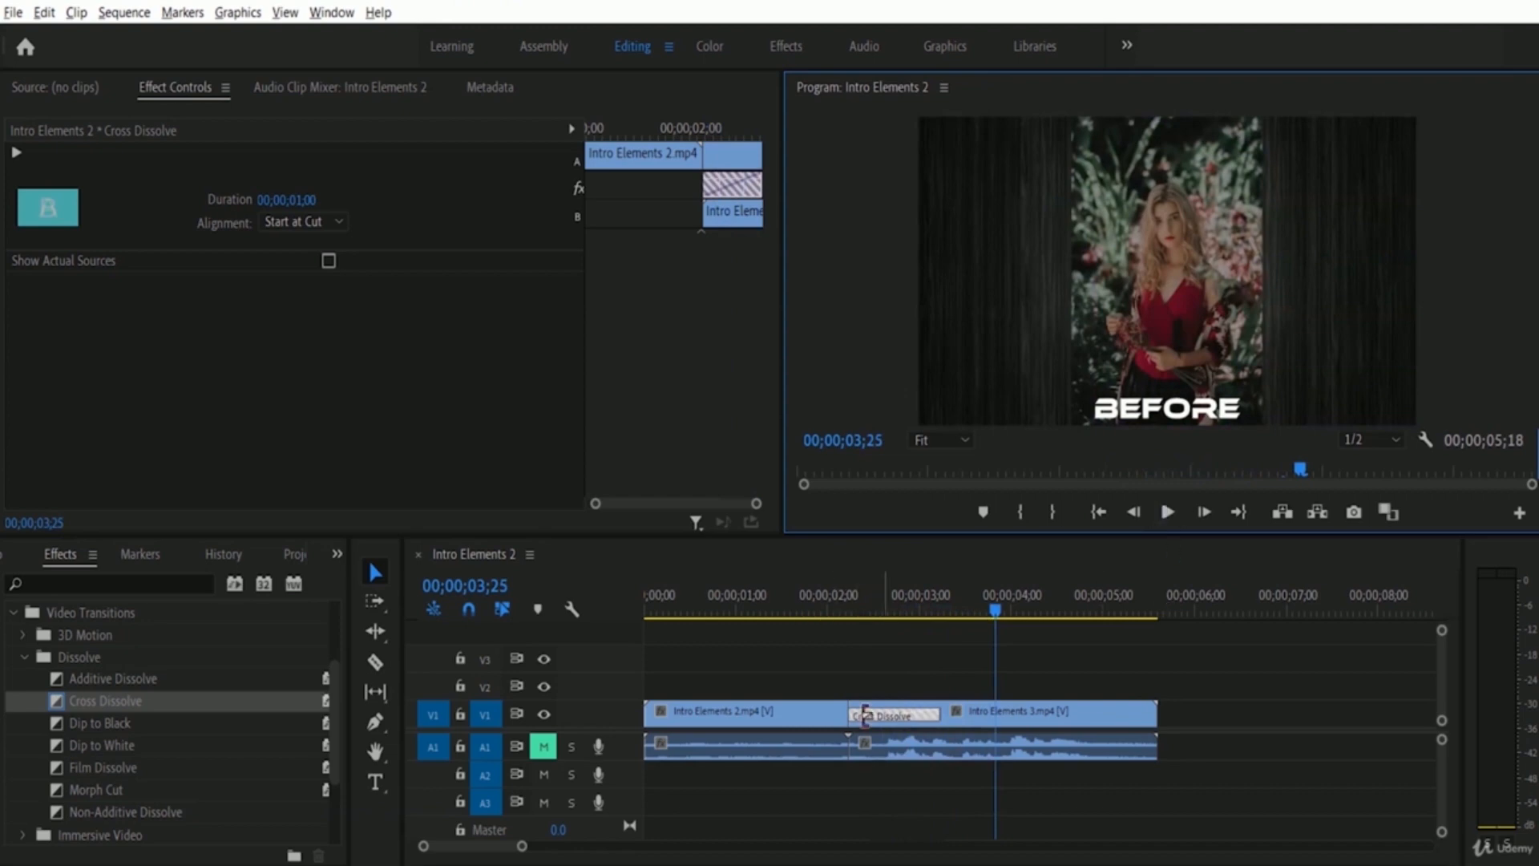
Play across the Start at Cut dissolve twice more, from about 00;00;01;14 and 00;00;01;17, to examine where the blending begins
click(778, 611)
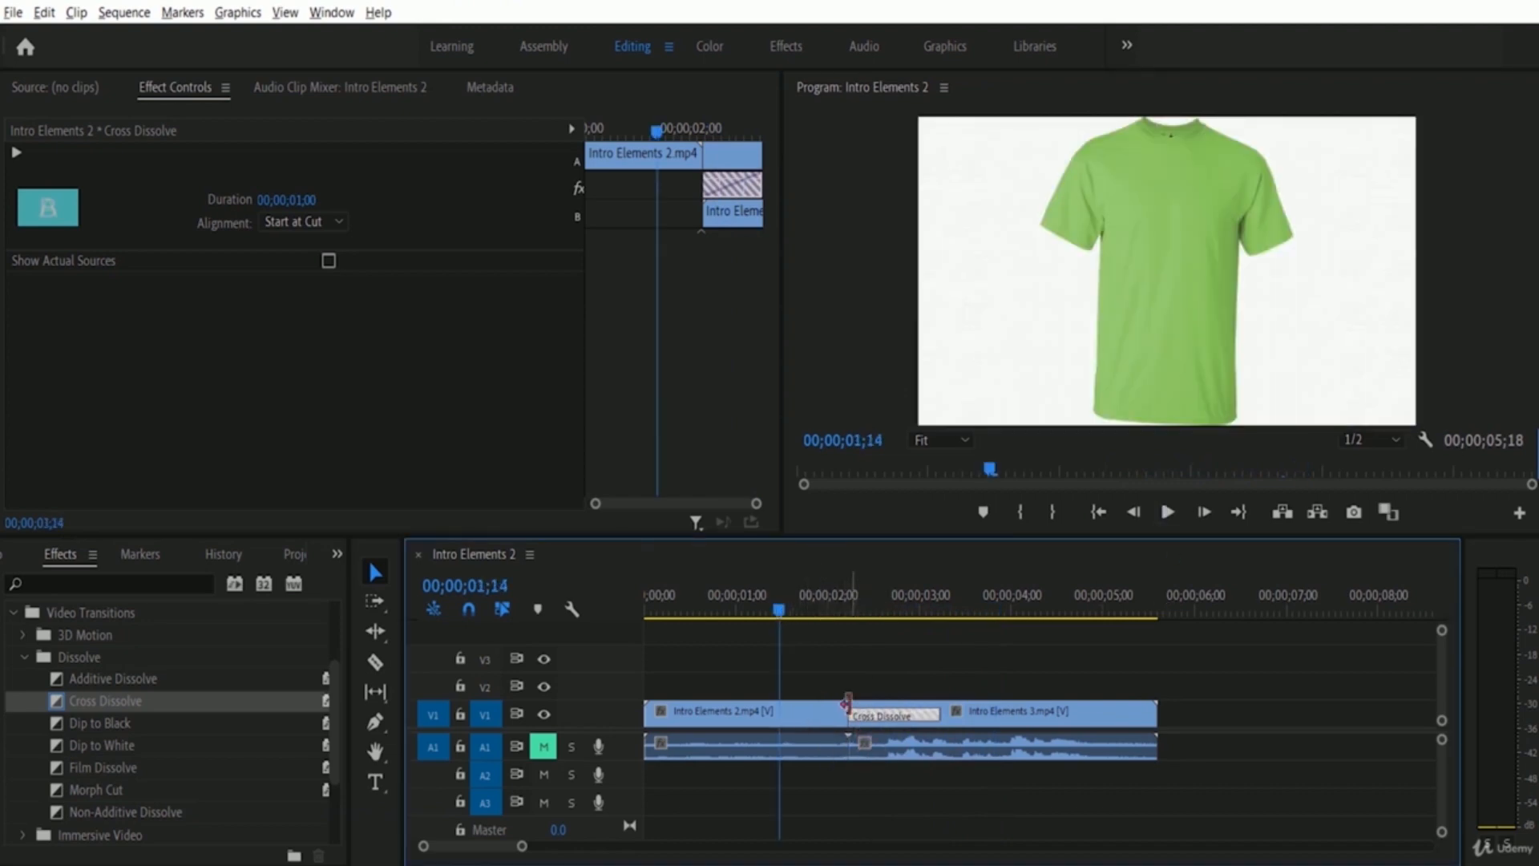
click(1169, 513)
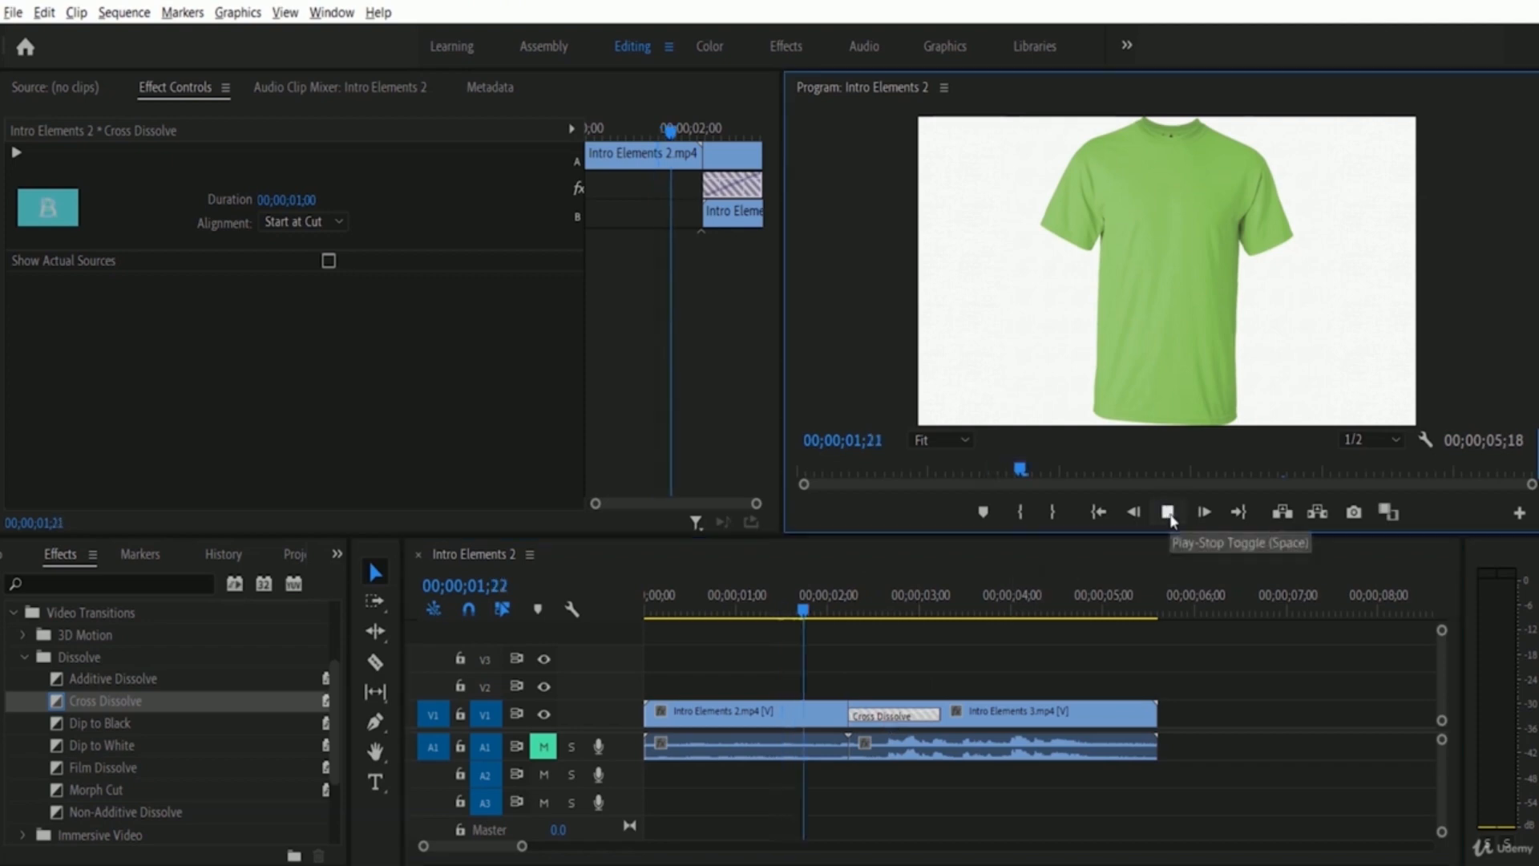
key(space)
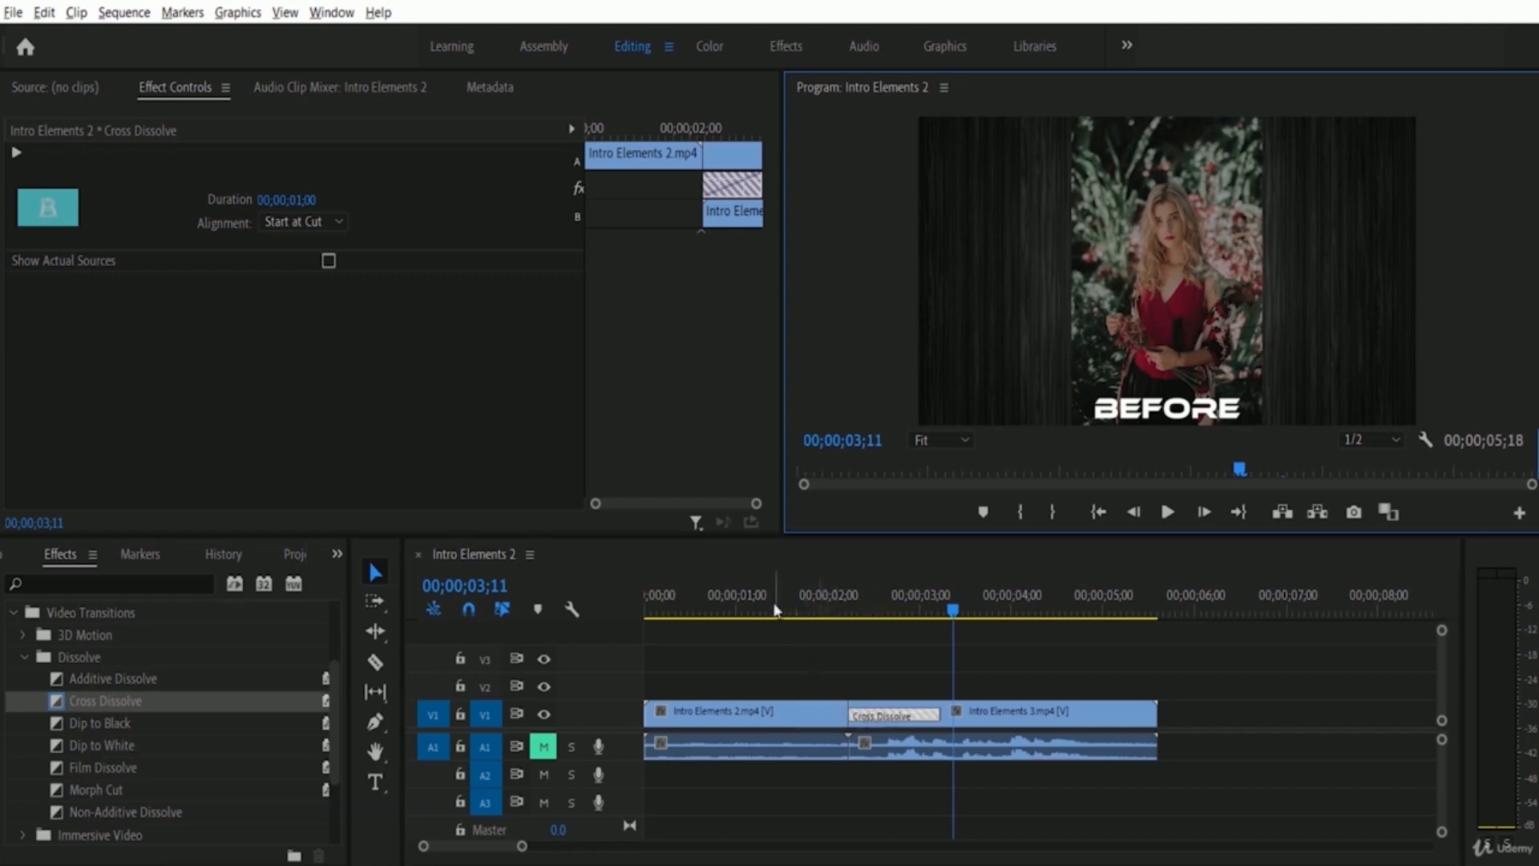
click(790, 605)
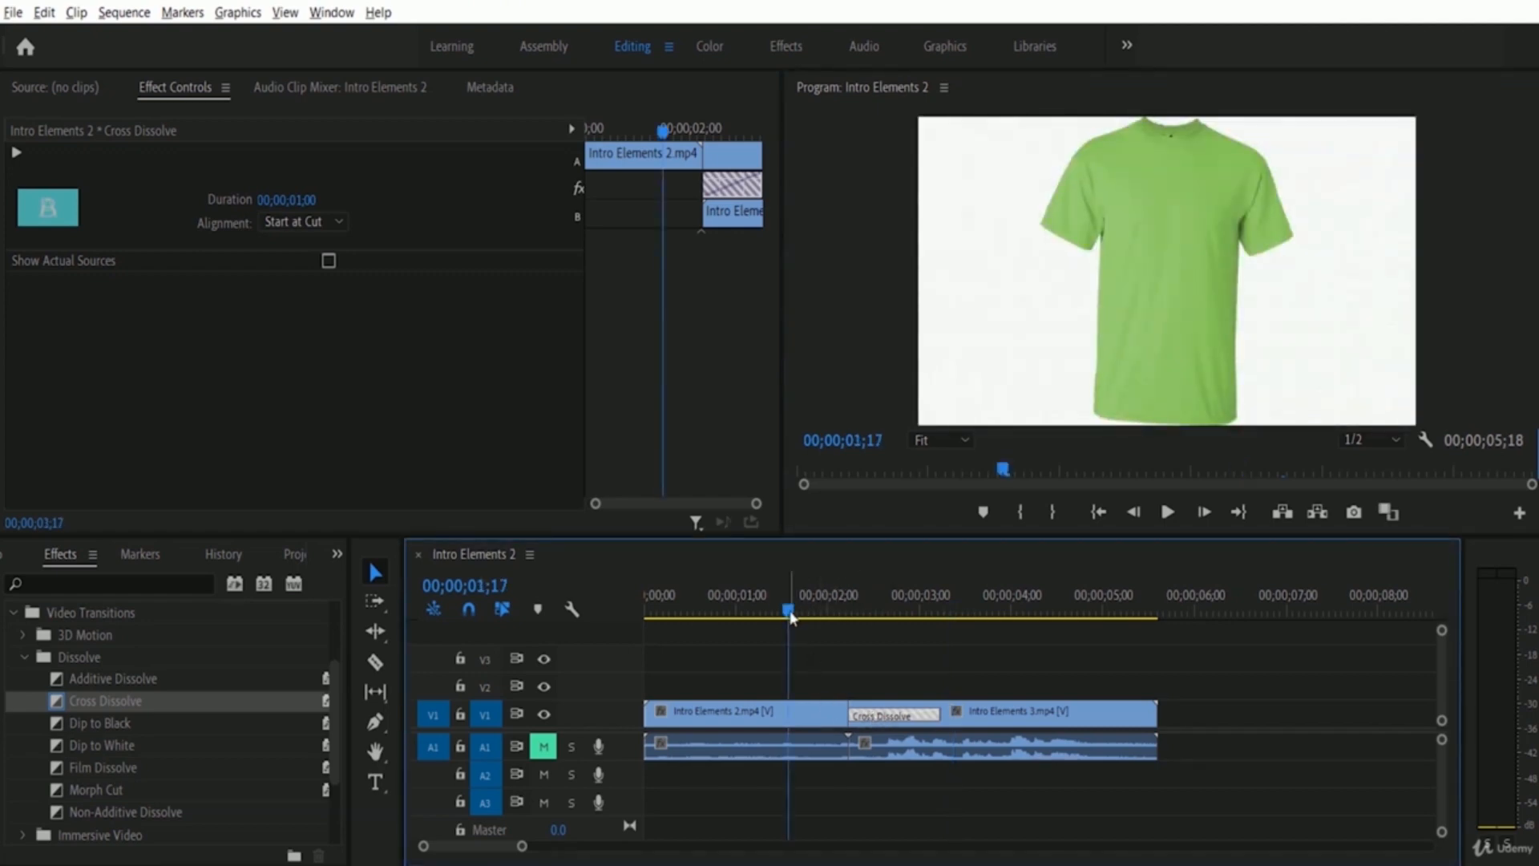
click(1168, 513)
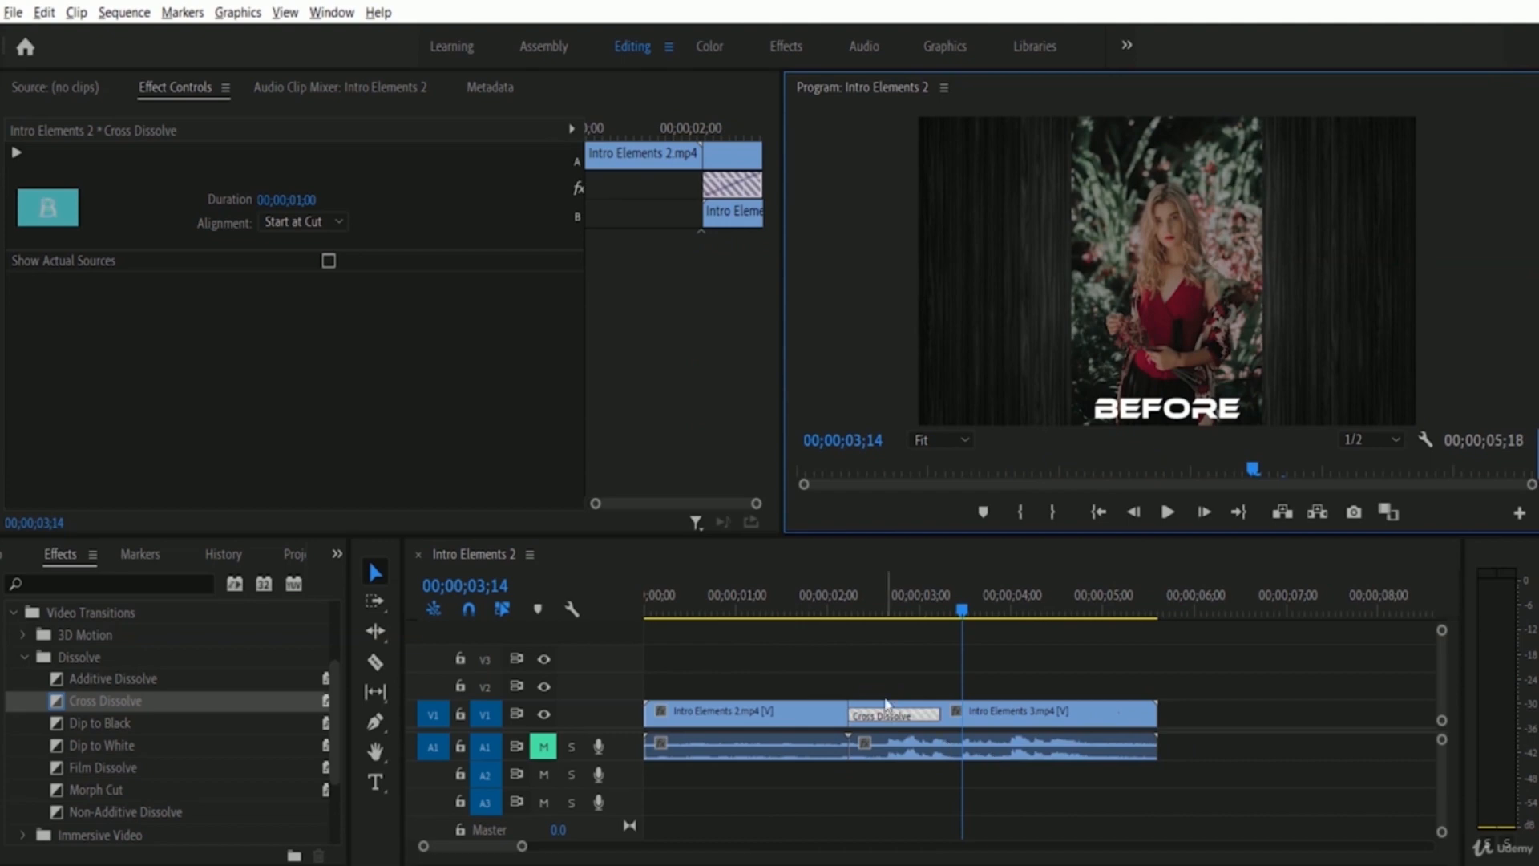
click(368, 514)
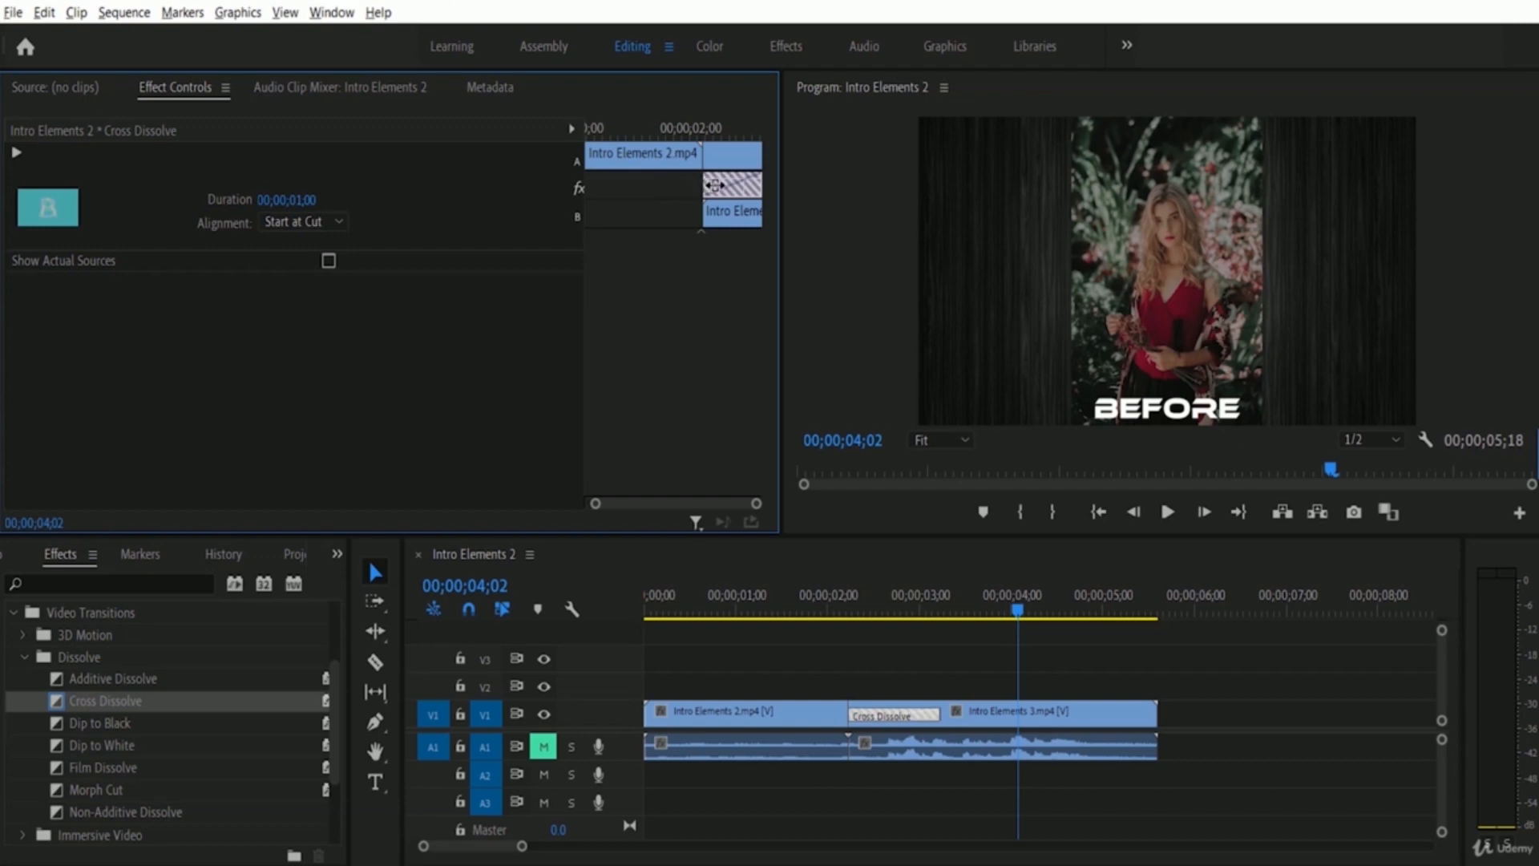
Shift the Cross Dissolve back to be centered on the cut and extend its end for a duration of 00;00;01;23
click(713, 185)
drag(714, 185, 684, 187)
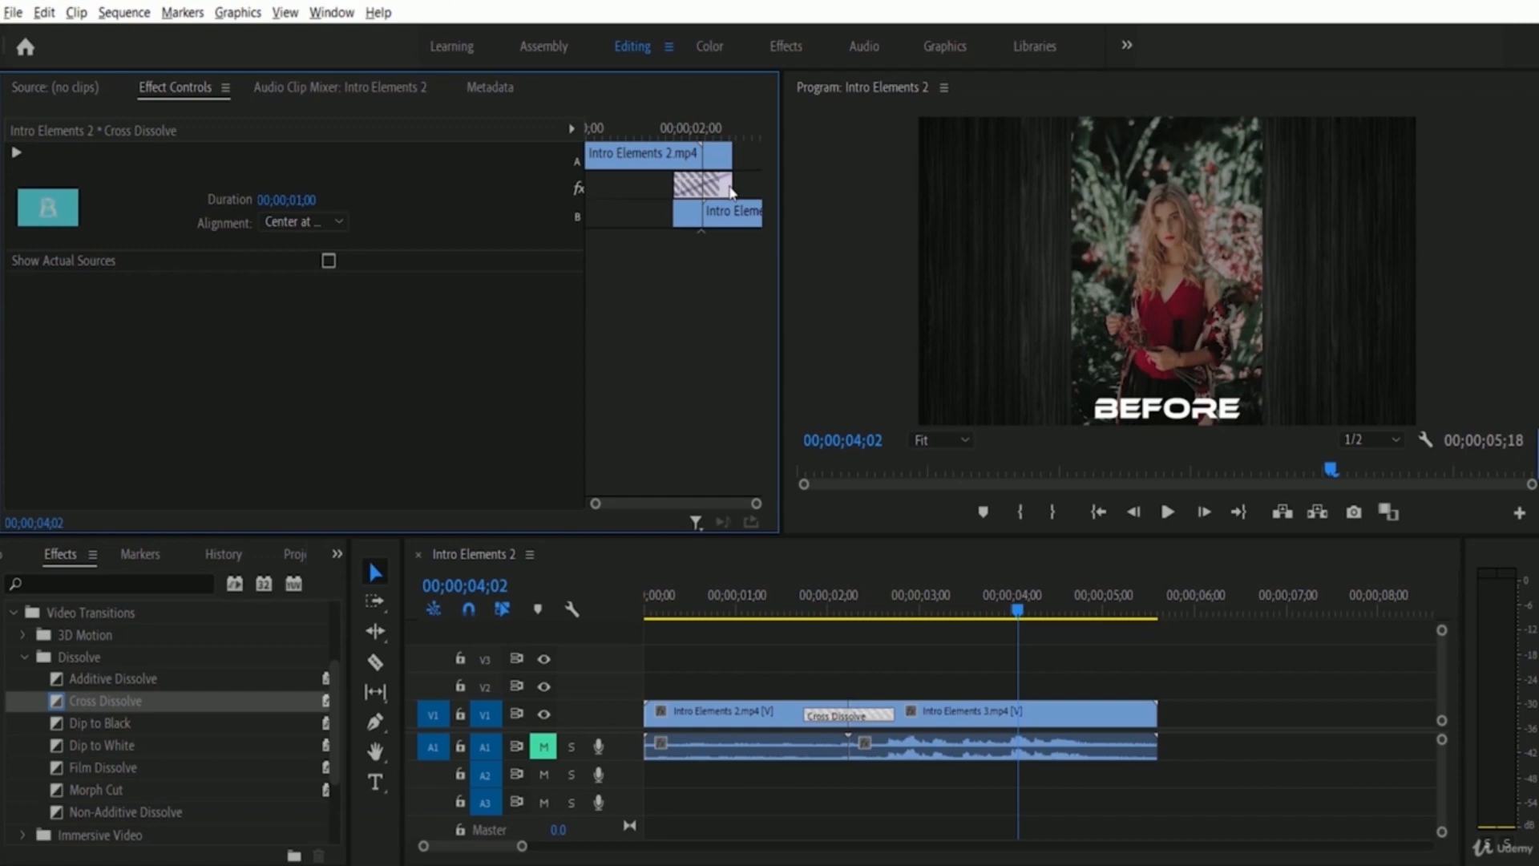
click(726, 186)
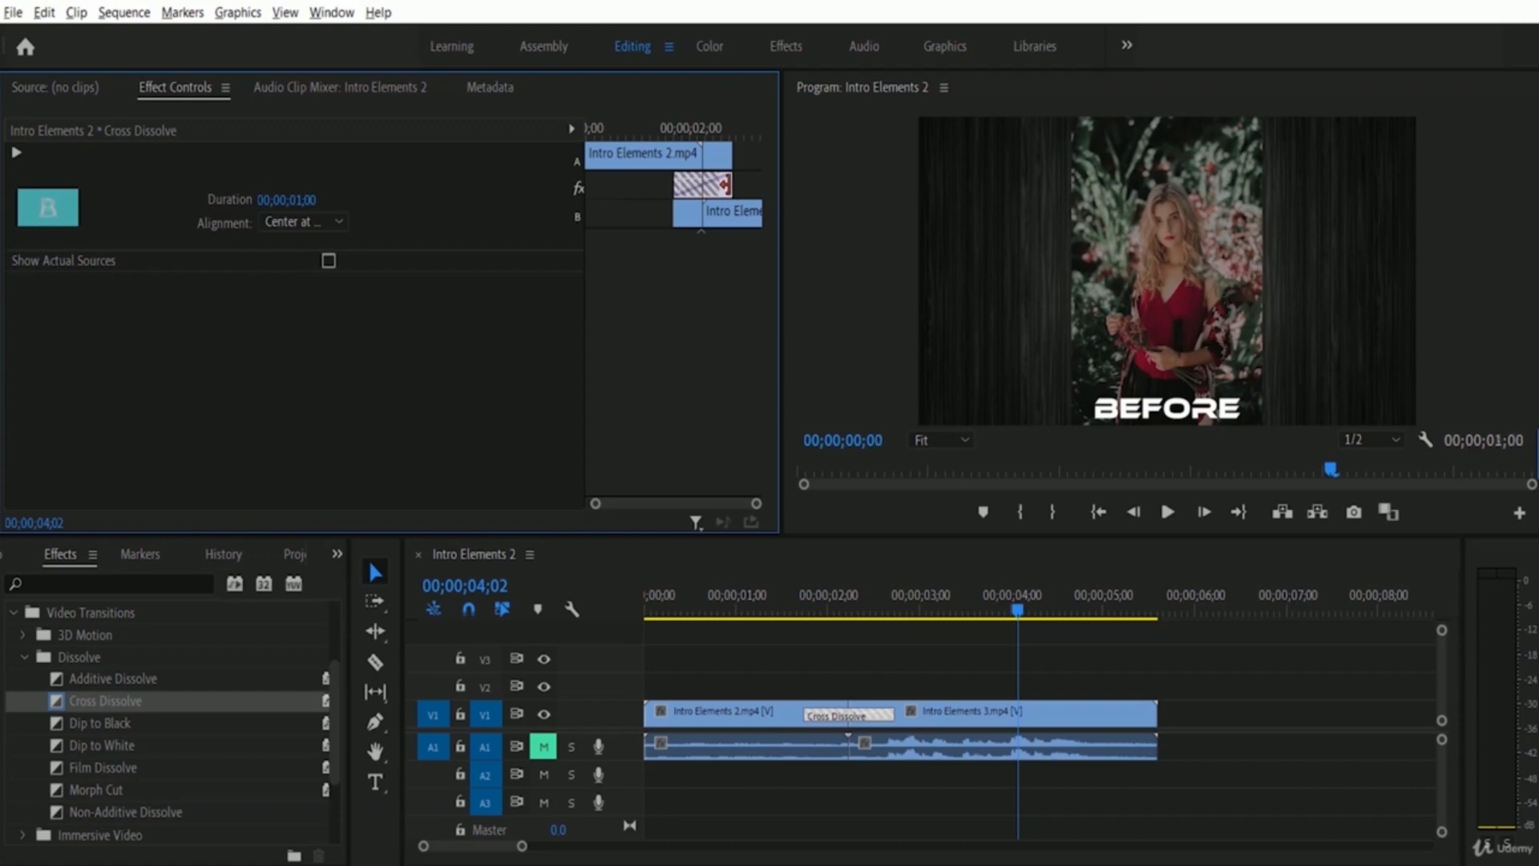
drag(726, 187, 776, 186)
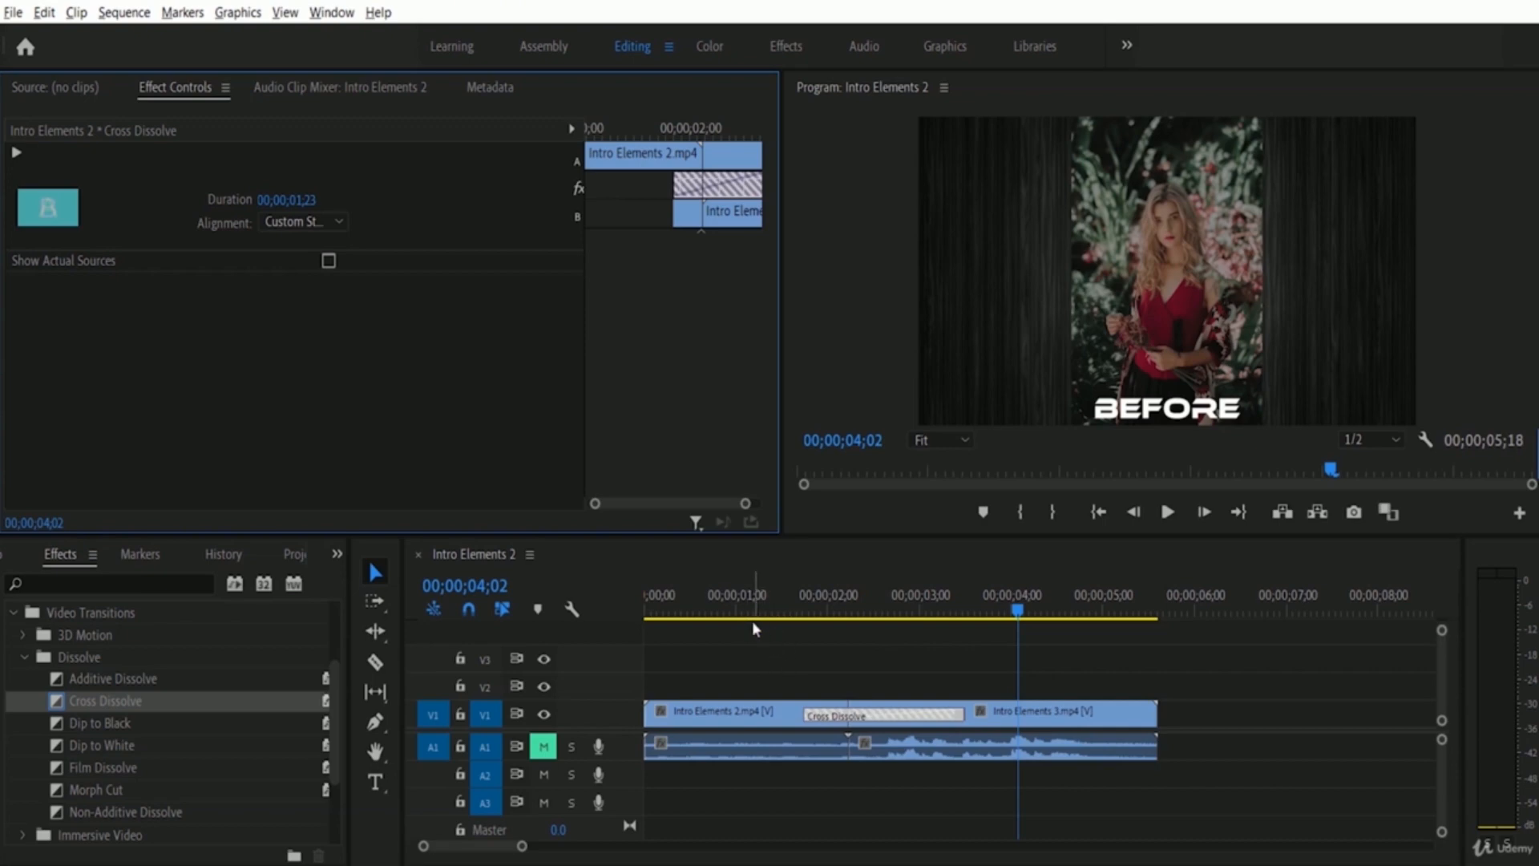
Play across the lengthened Cross Dissolve twice, from about 00;00;01;07 and 00;00;01;12, to examine the slower blend
click(758, 612)
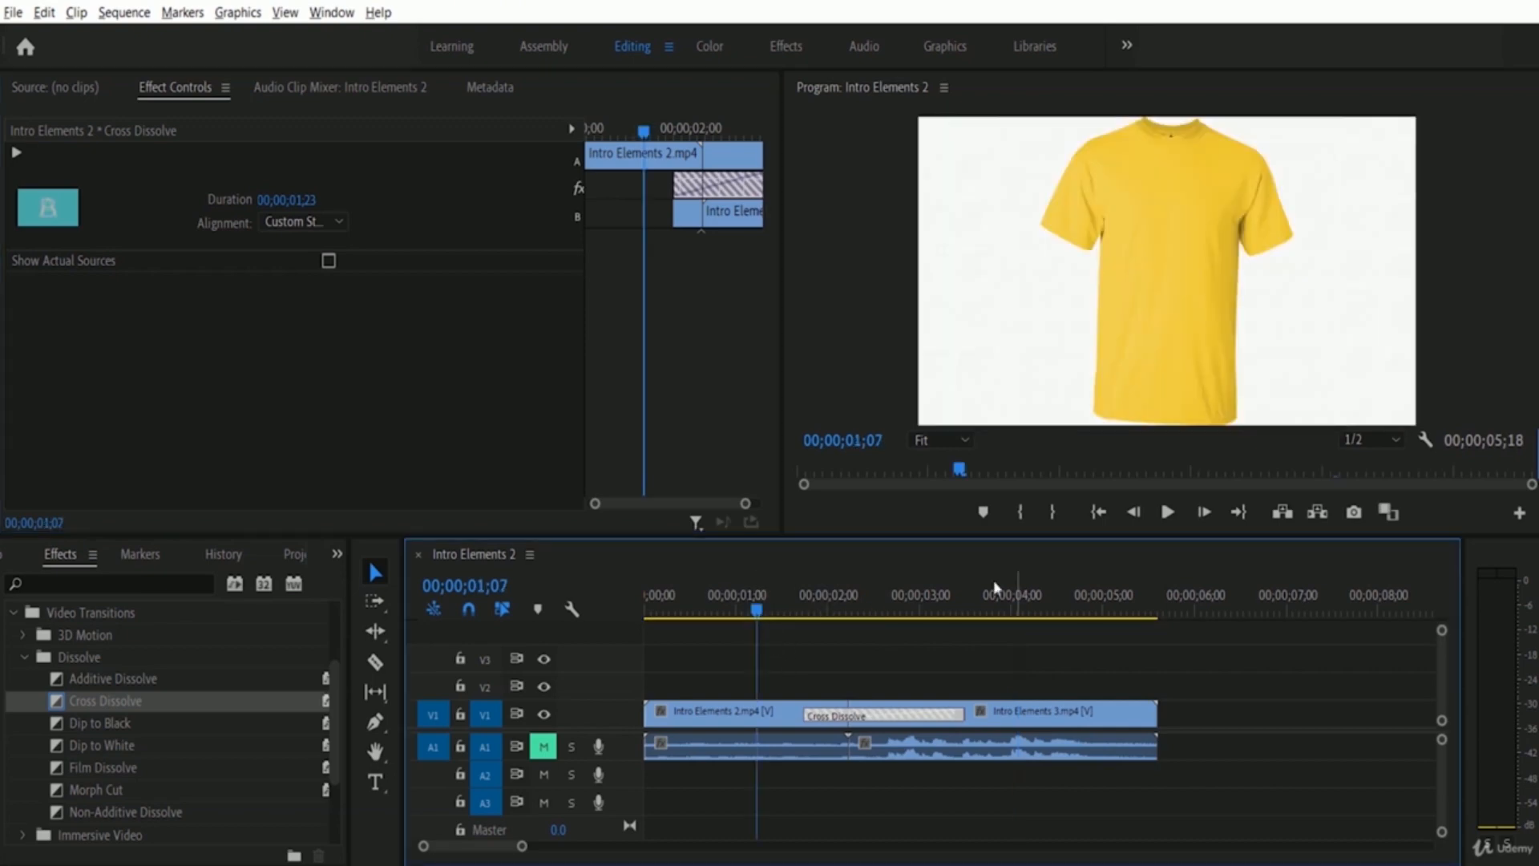
click(1168, 513)
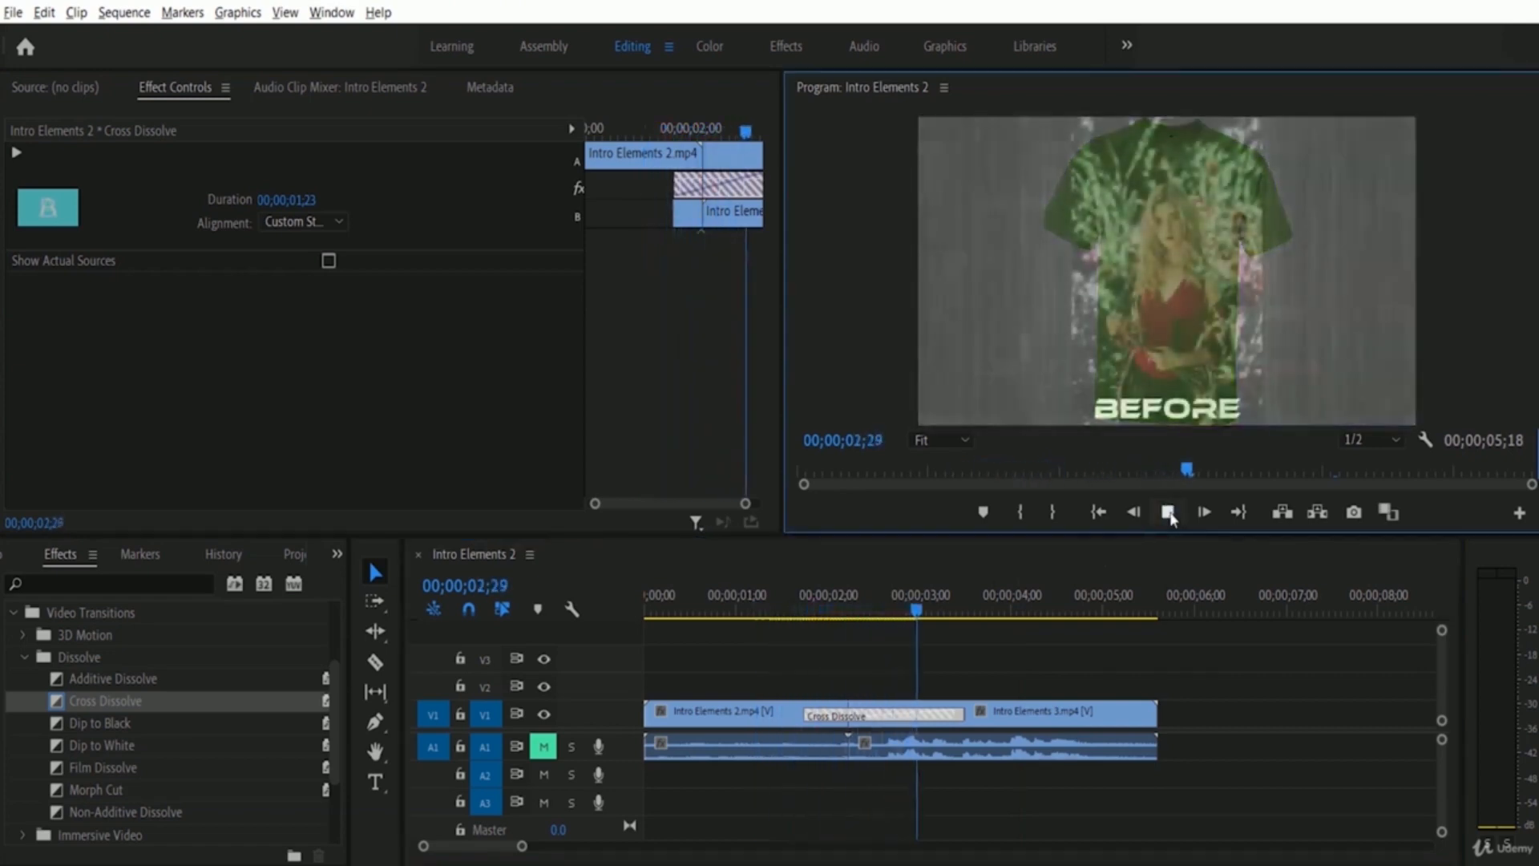
click(1168, 513)
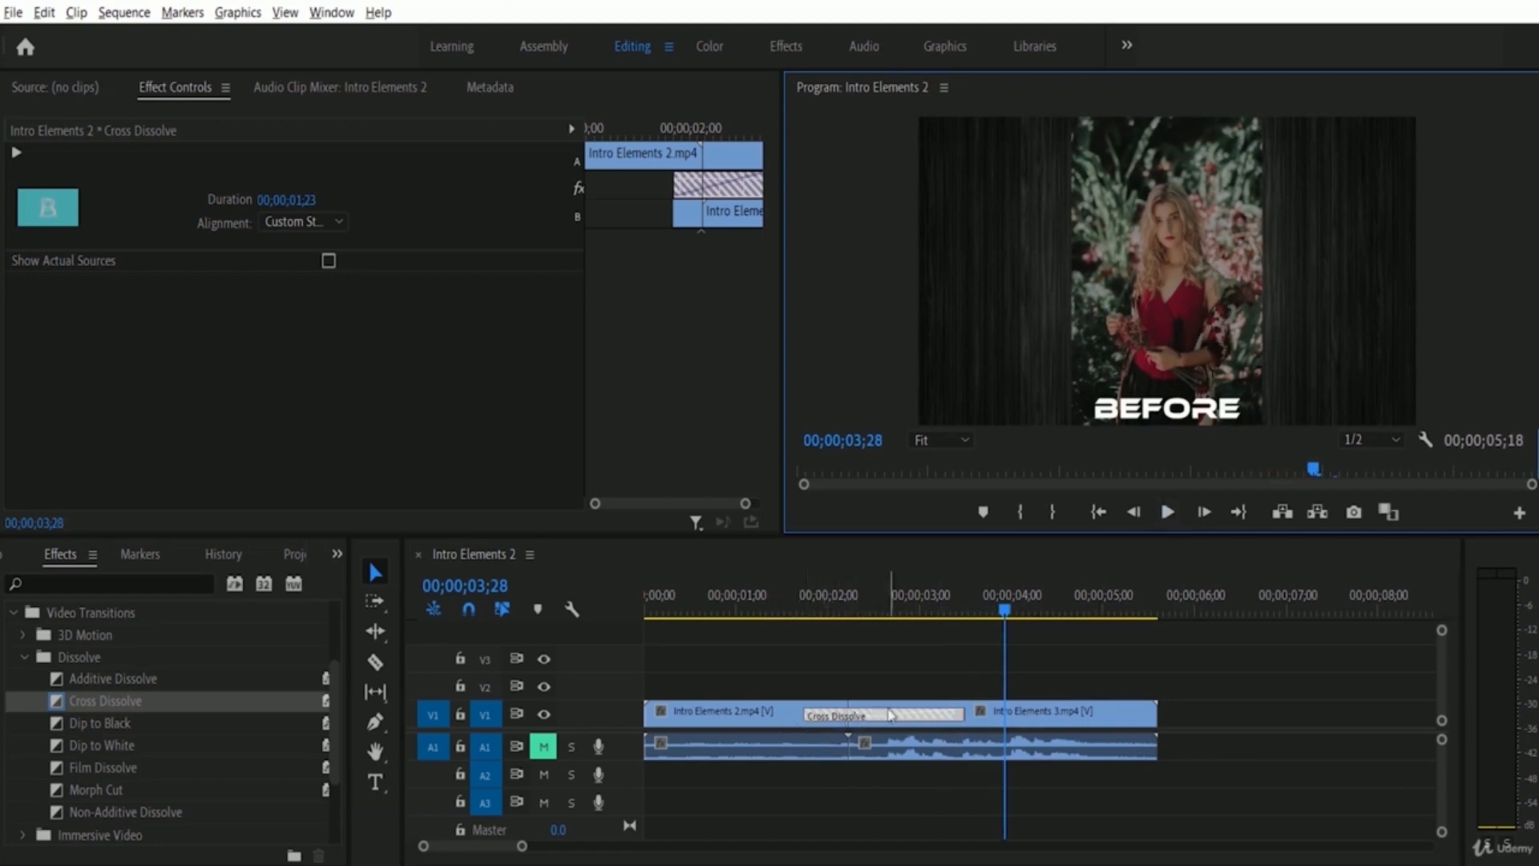
click(774, 612)
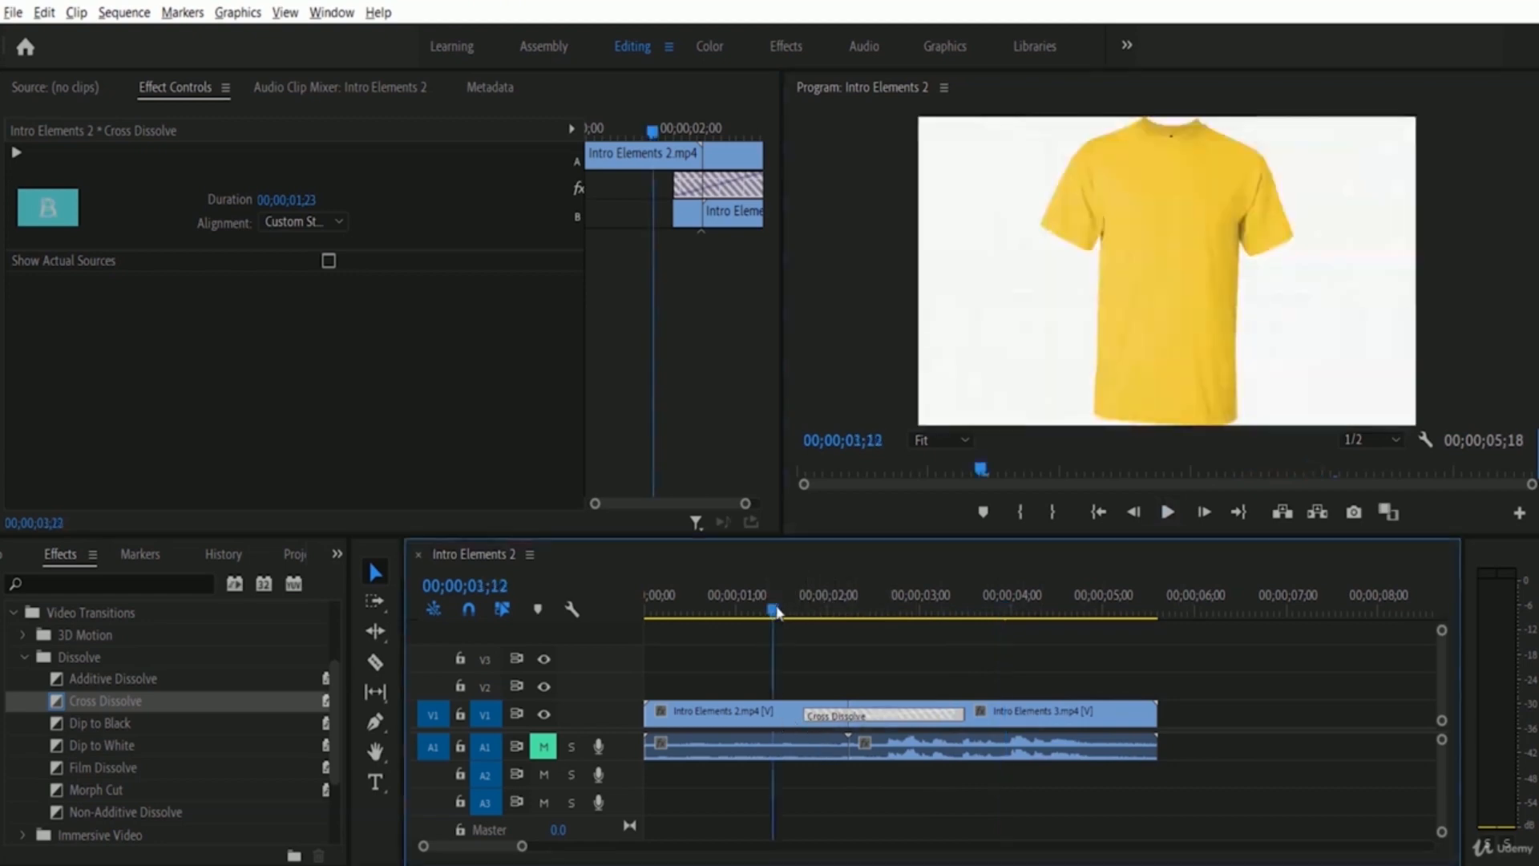
click(1168, 513)
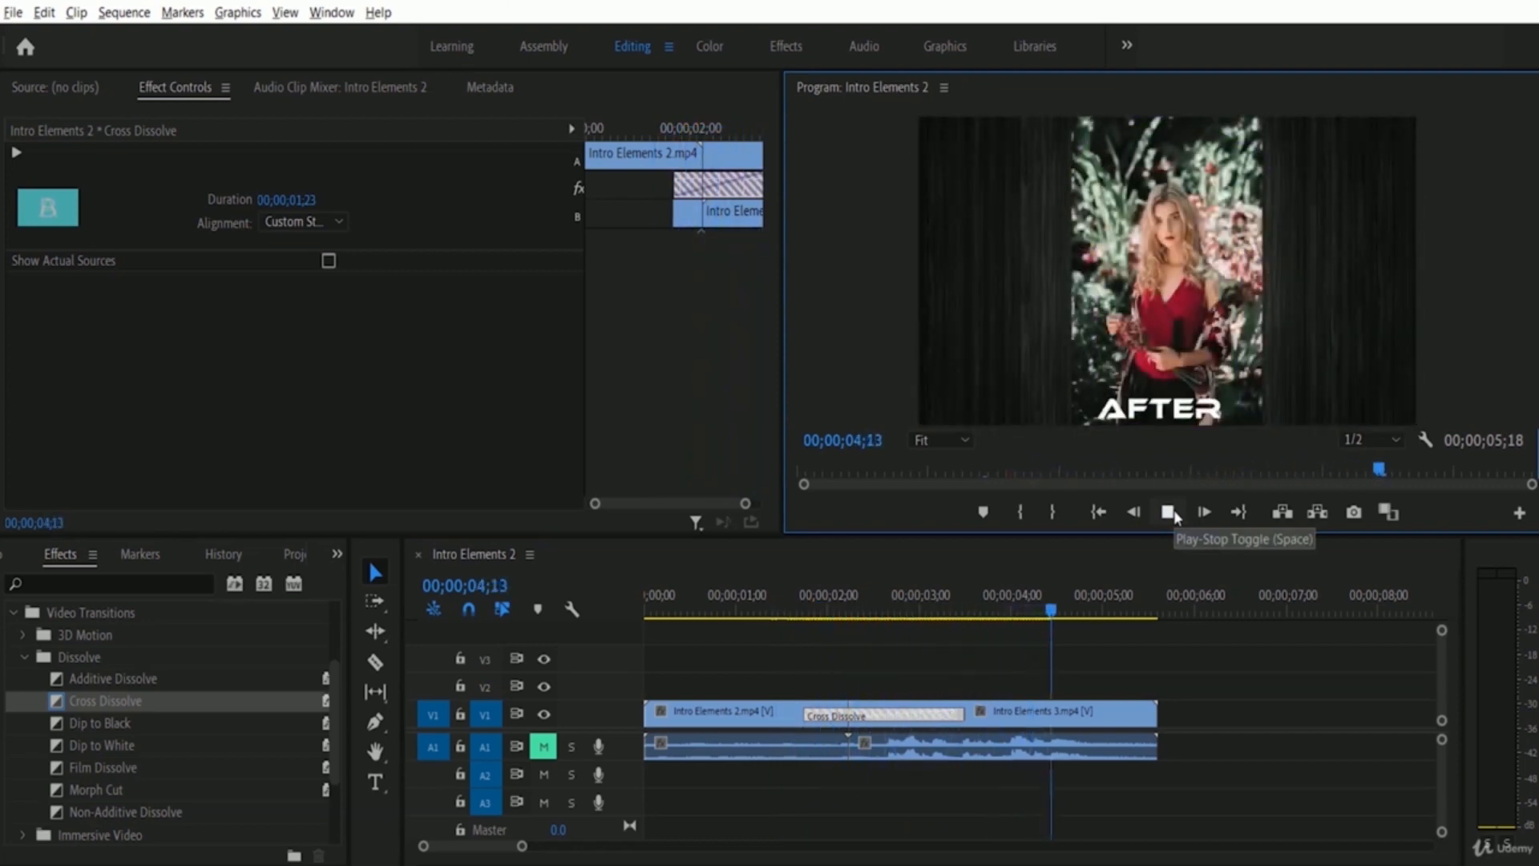
click(1170, 513)
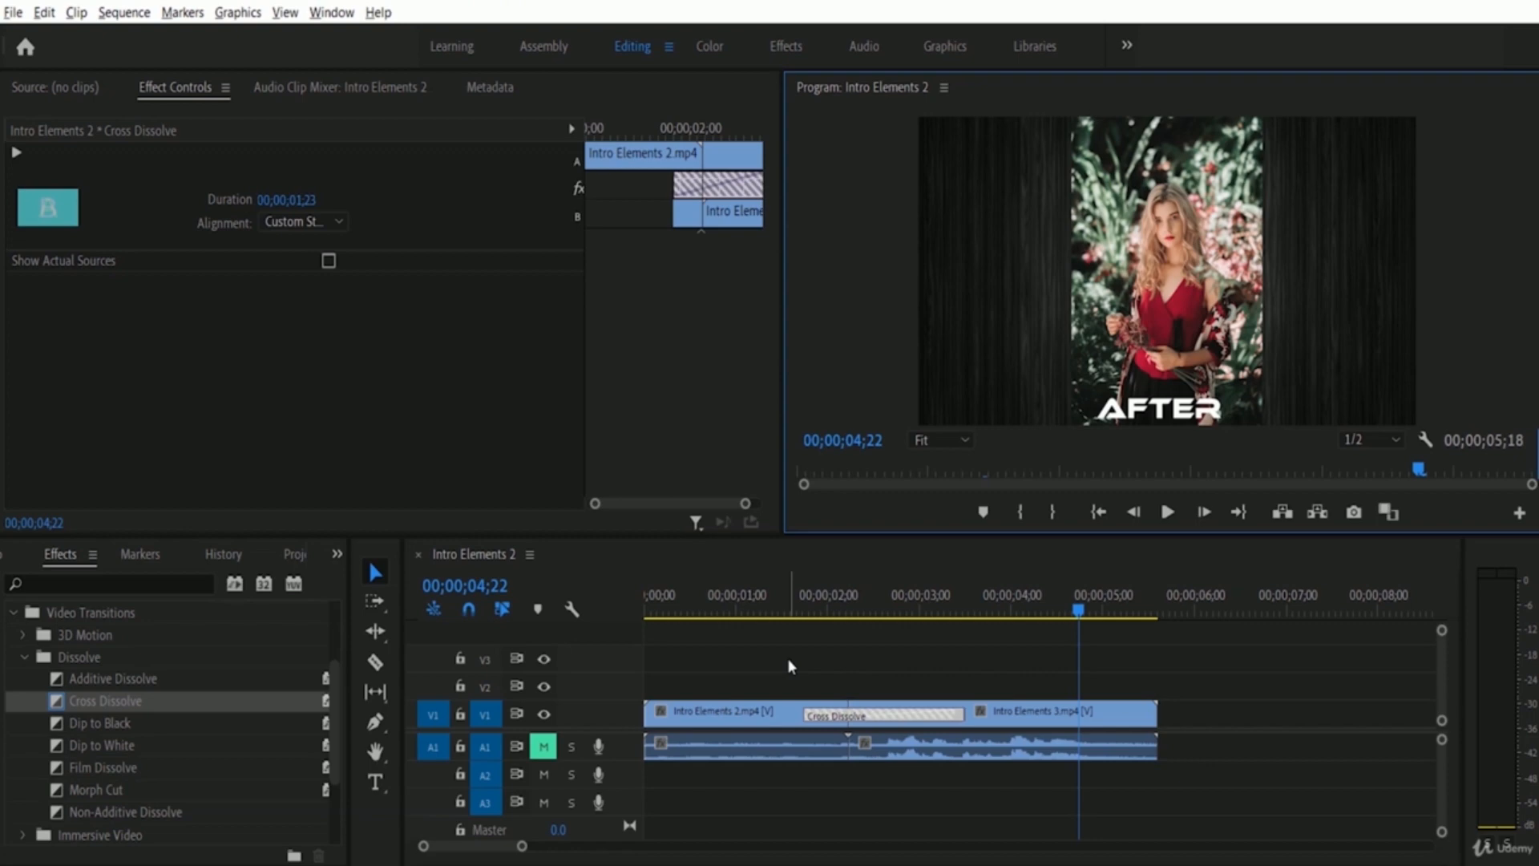
Show the Transitions project media and add Intro Elements 5.mp4 directly after the last clip on track V1
click(338, 556)
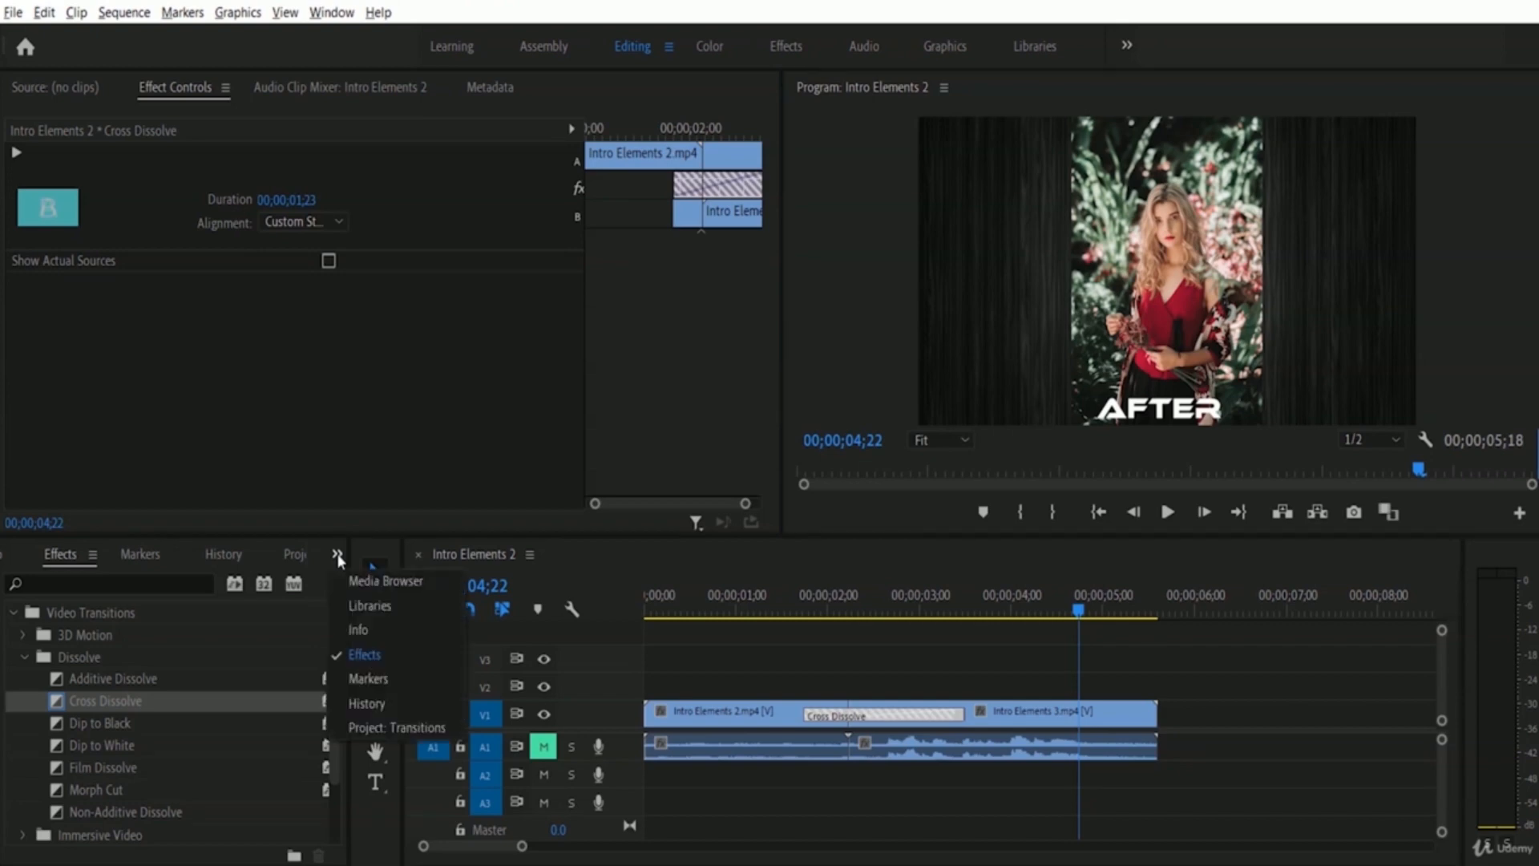
click(373, 730)
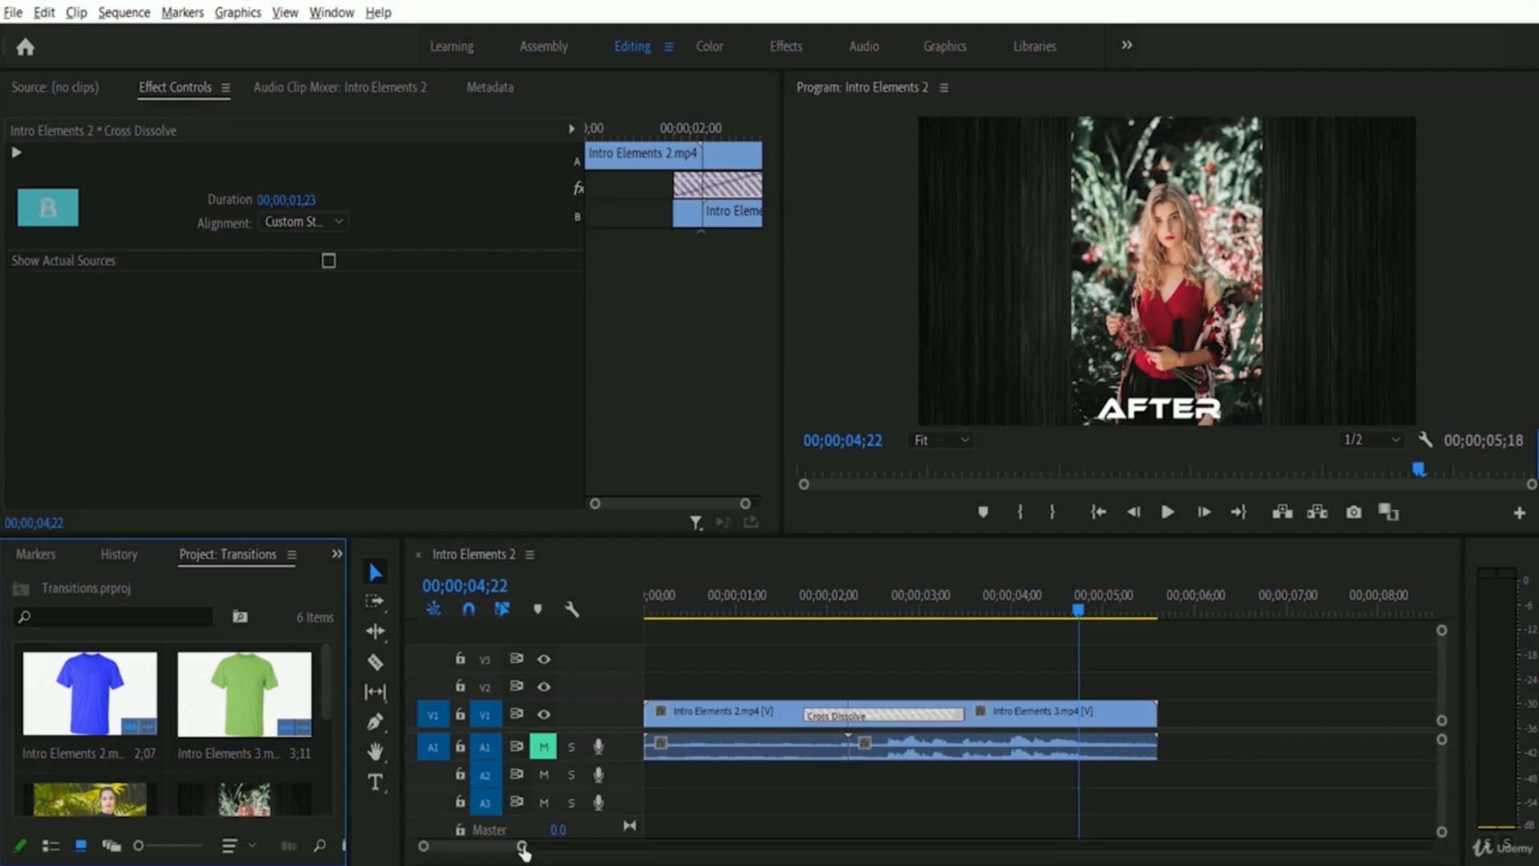
drag(522, 847, 620, 847)
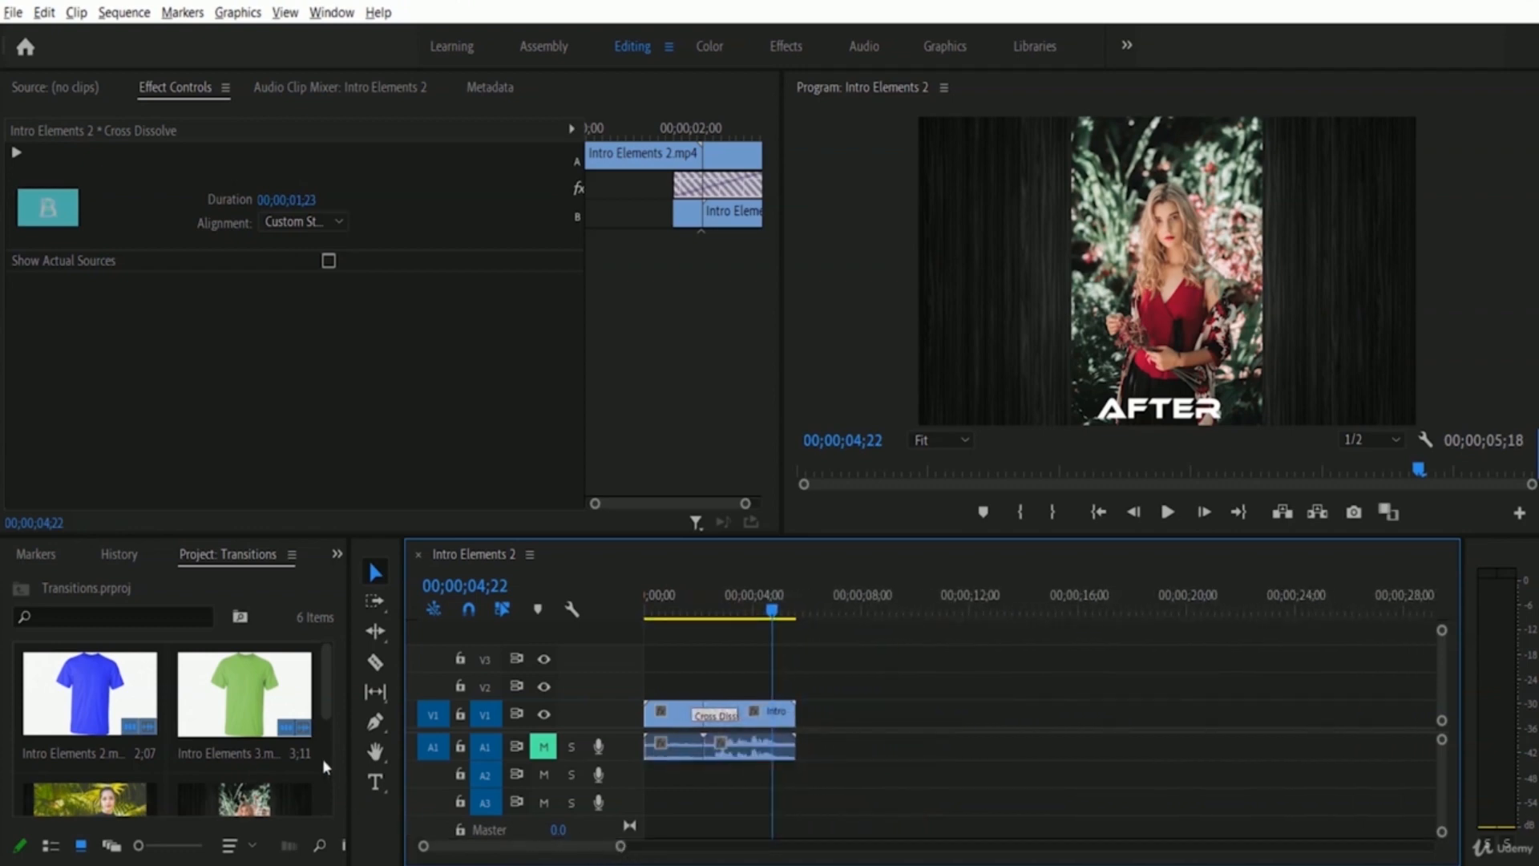
drag(331, 701, 334, 731)
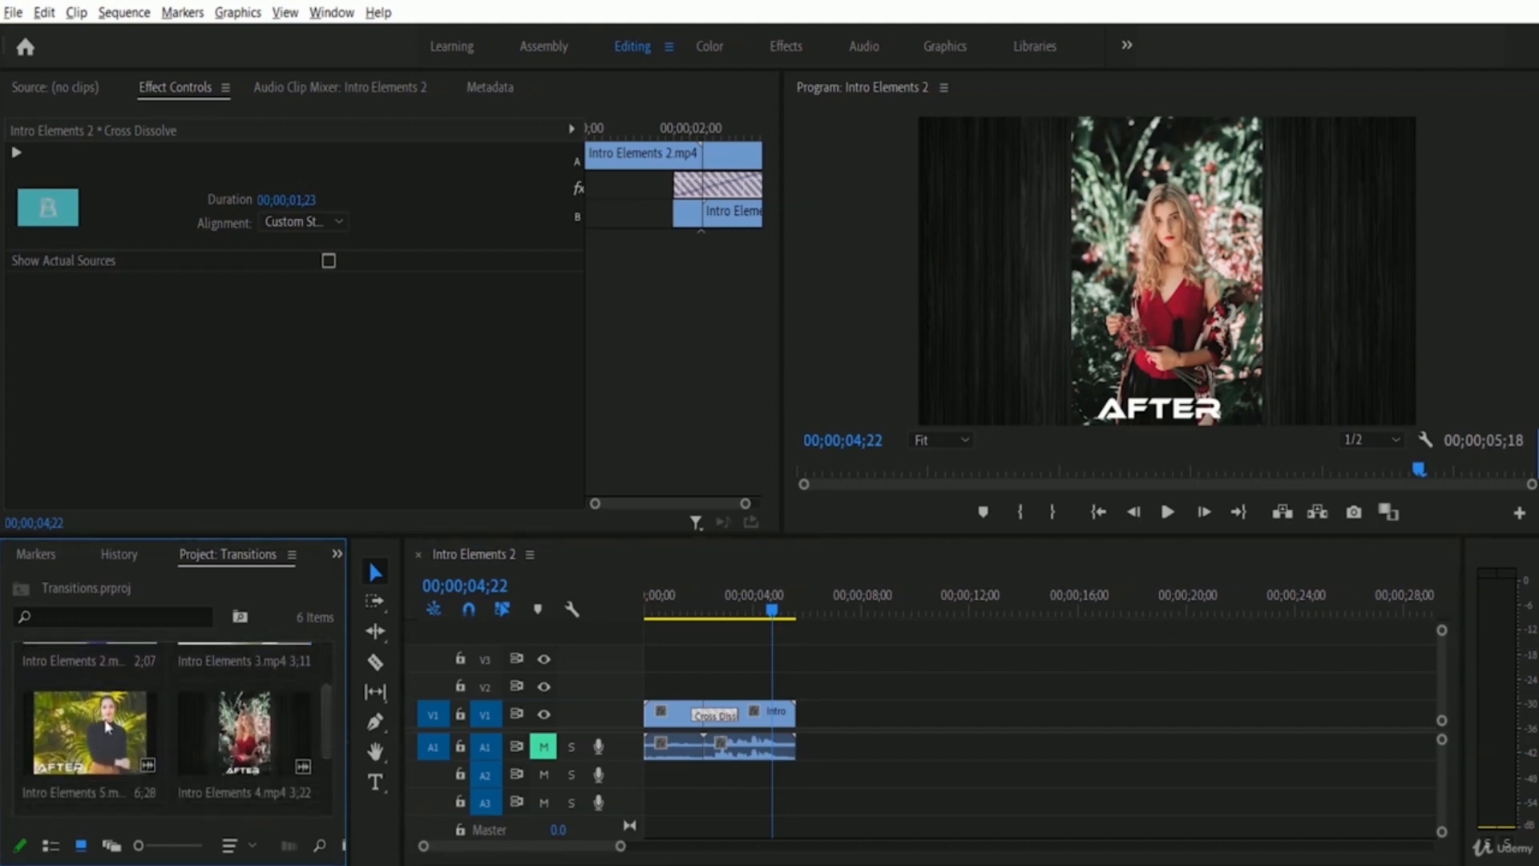
click(73, 733)
drag(74, 734, 805, 748)
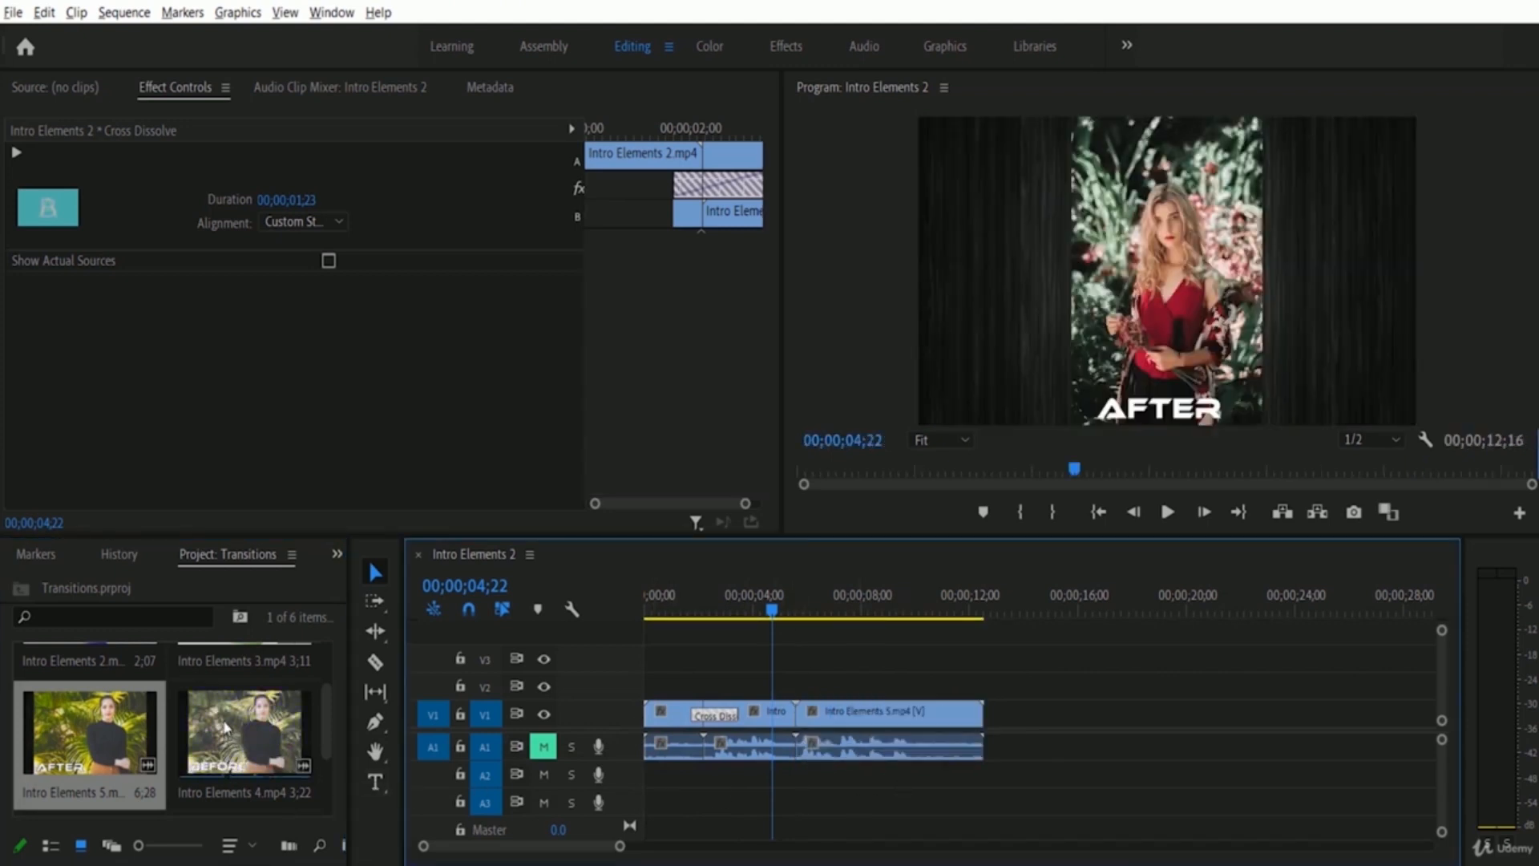
Append Intro Elements 4.mp4 and Intro Elements 6.mp4, in that order, to the end of the sequence on track V1
drag(225, 727, 997, 739)
drag(329, 734, 339, 792)
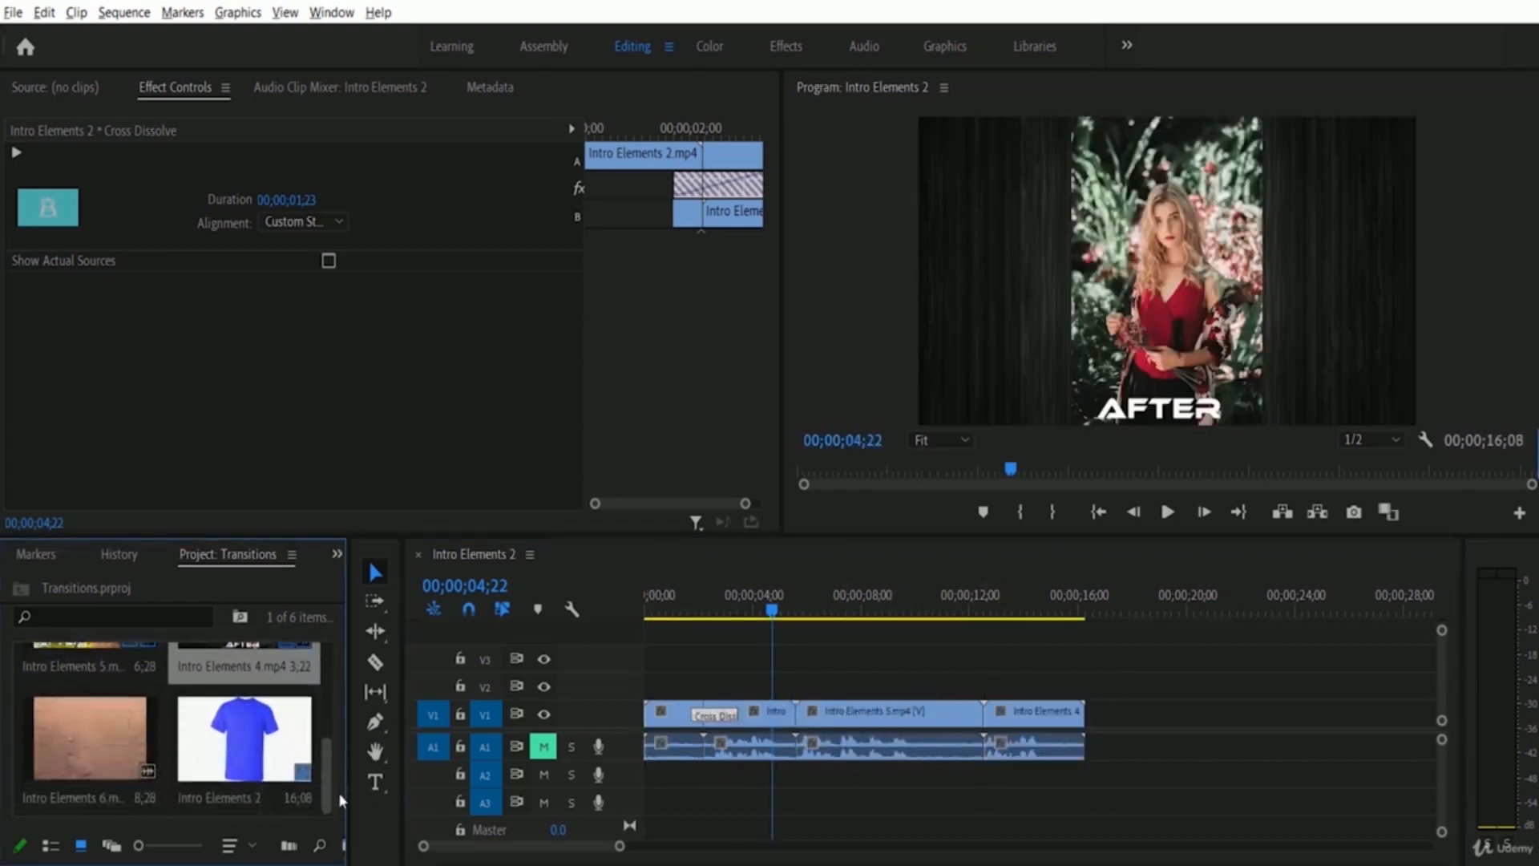
click(76, 760)
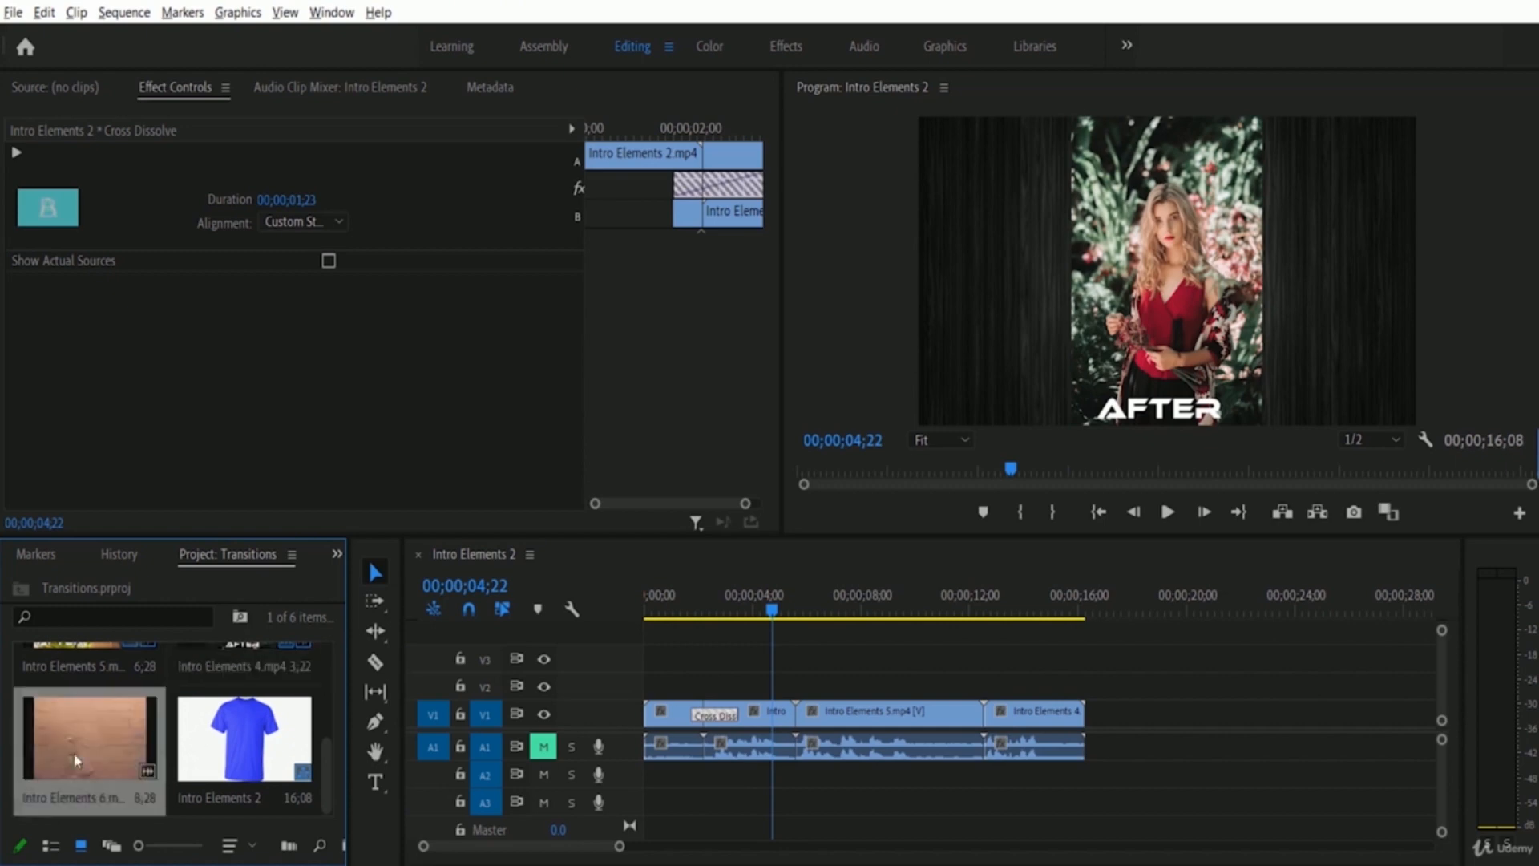
drag(77, 760, 1101, 755)
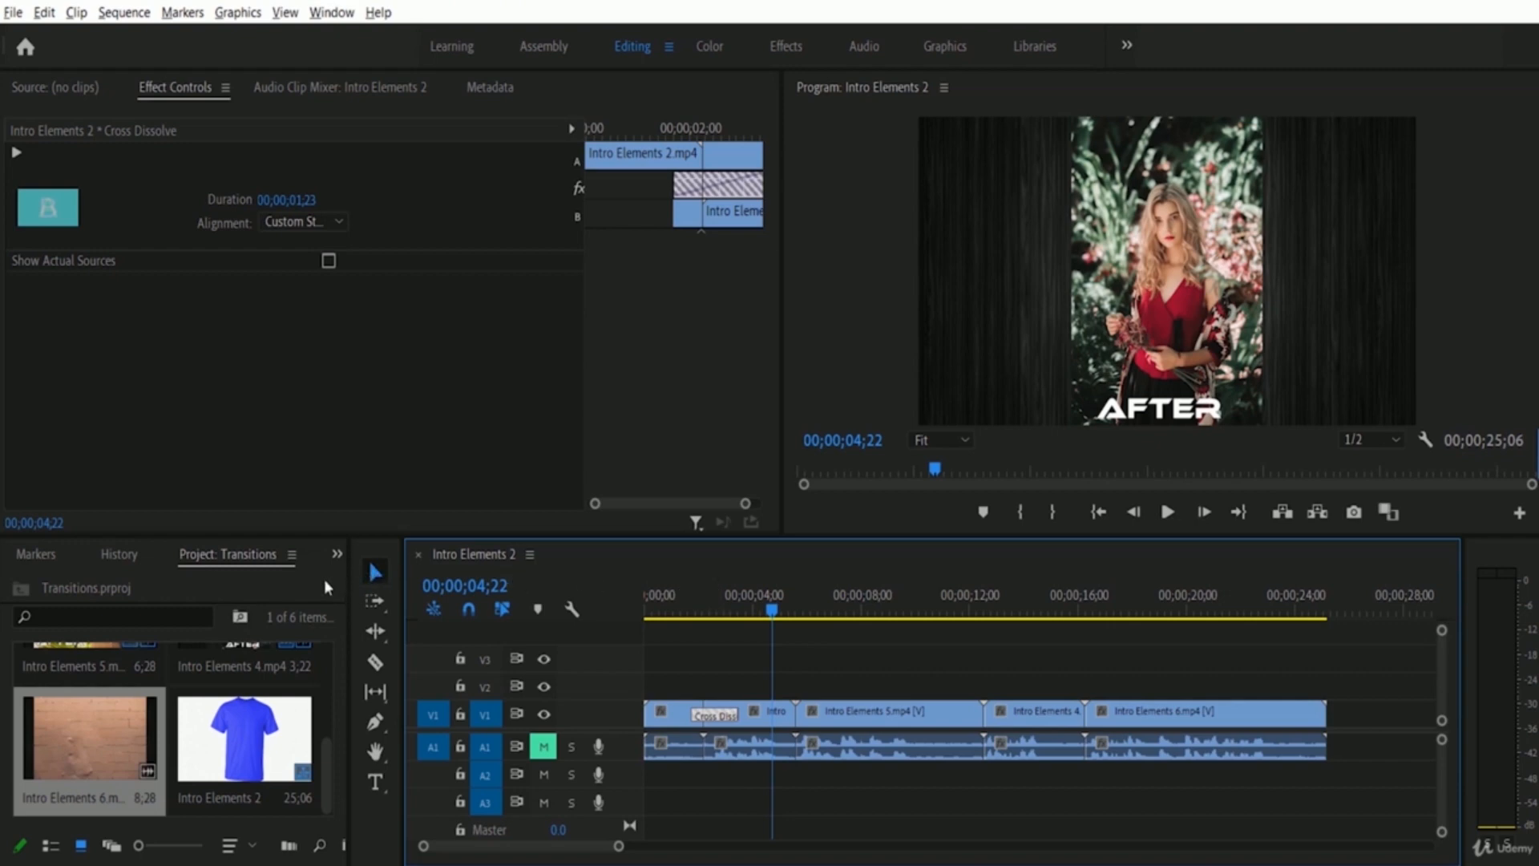
Show the effects list again and expand the Immersive Video group of video transitions down to VR Spherical Blur
click(337, 556)
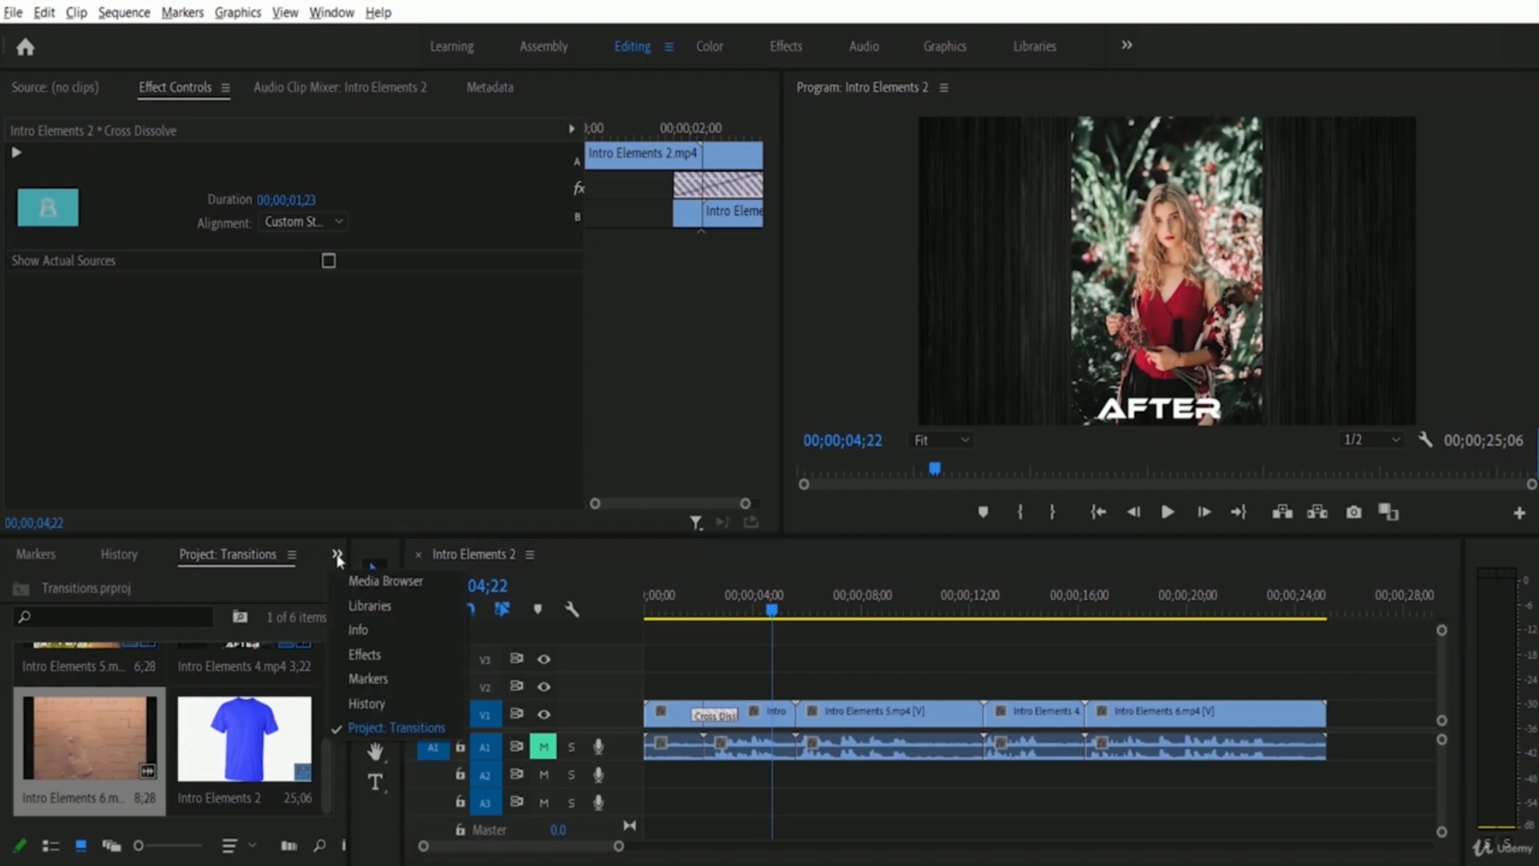
click(385, 658)
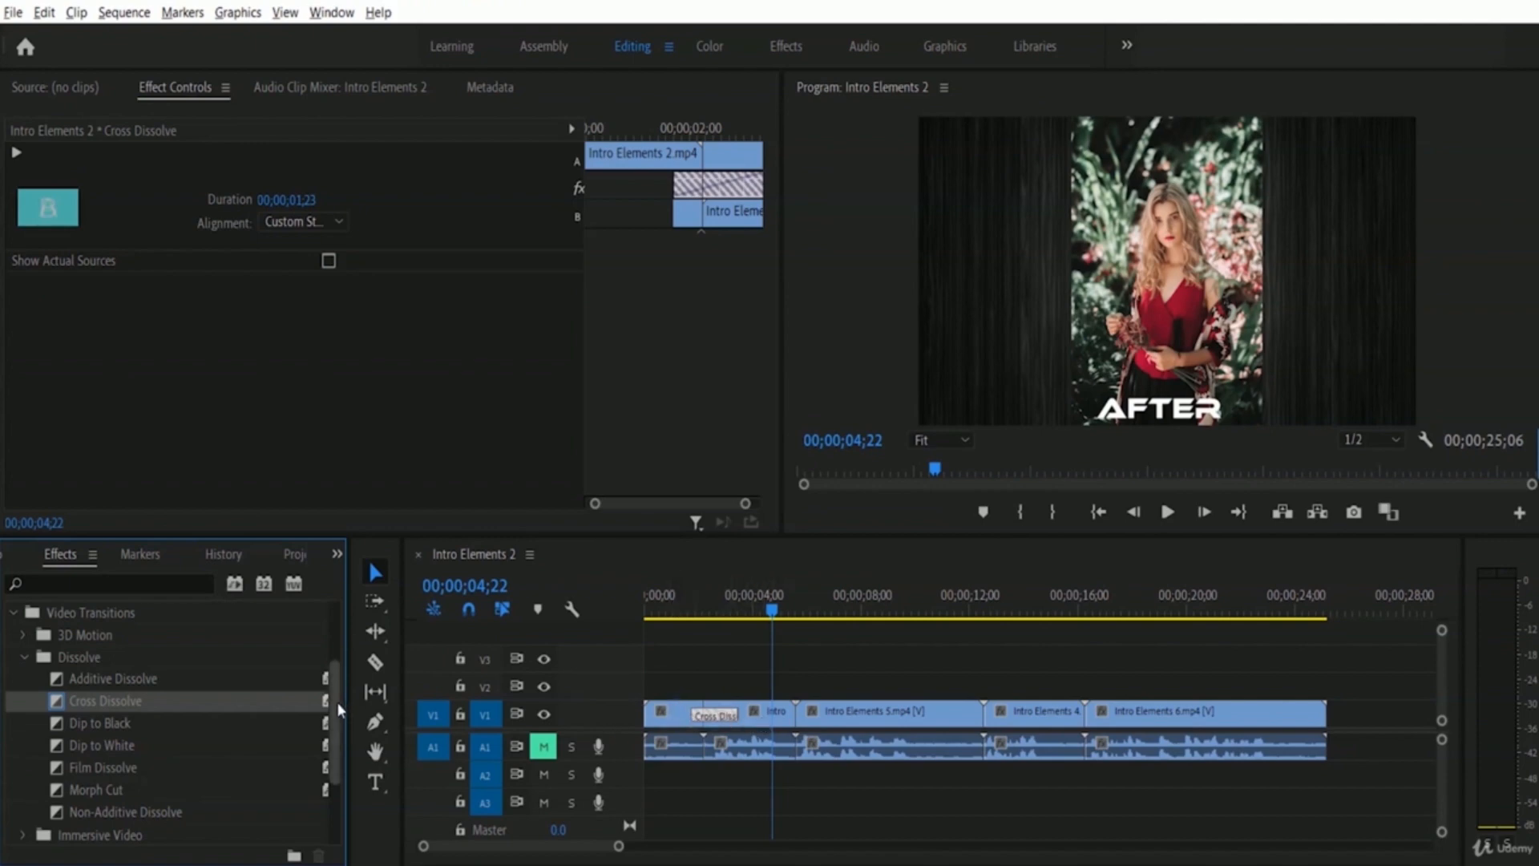
drag(337, 701, 327, 777)
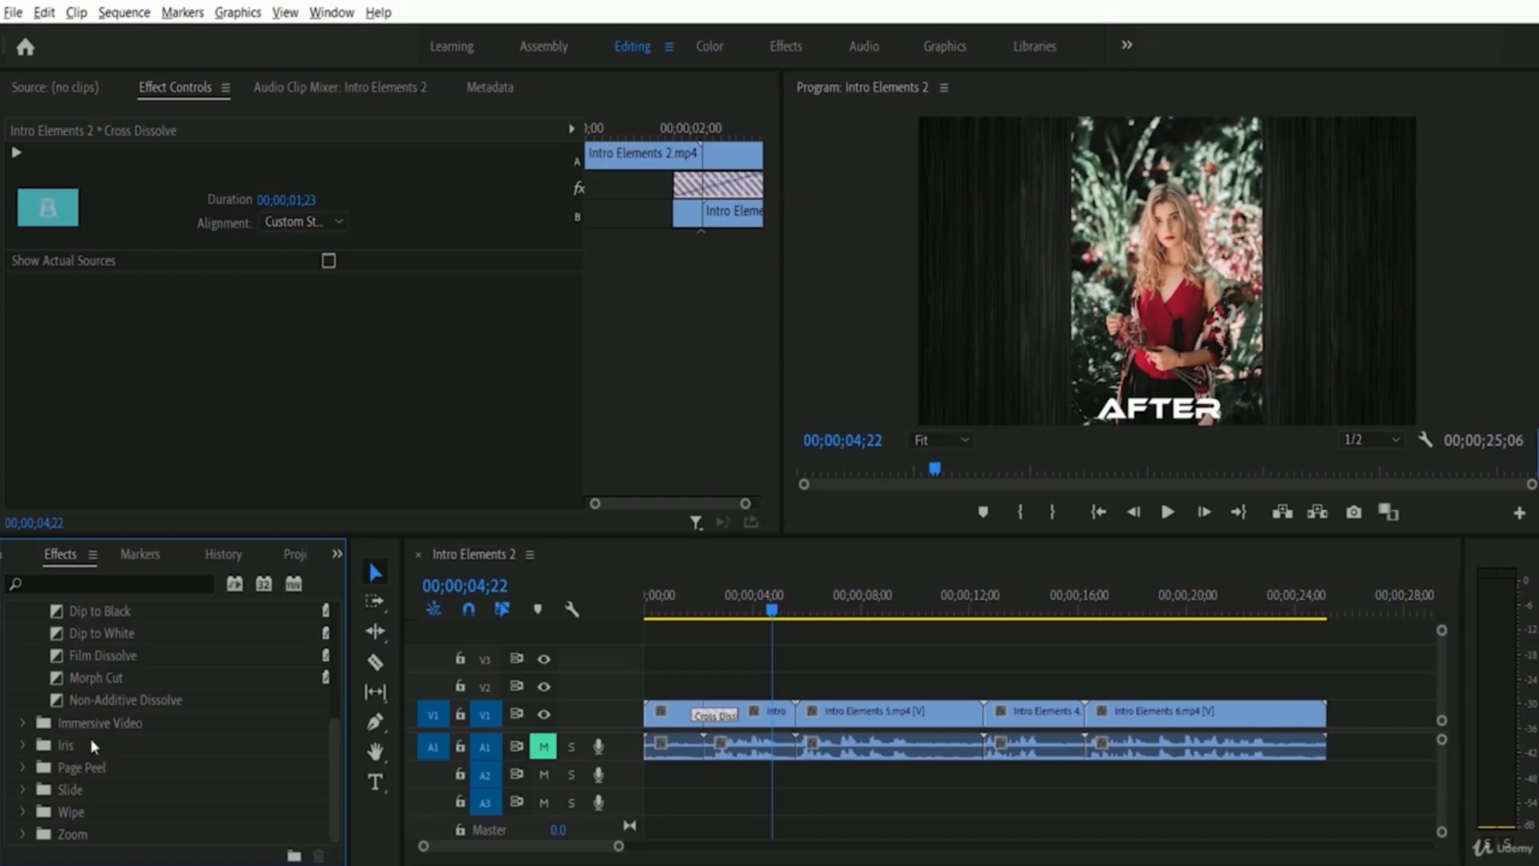
click(22, 723)
scroll(242, 739, down, 1)
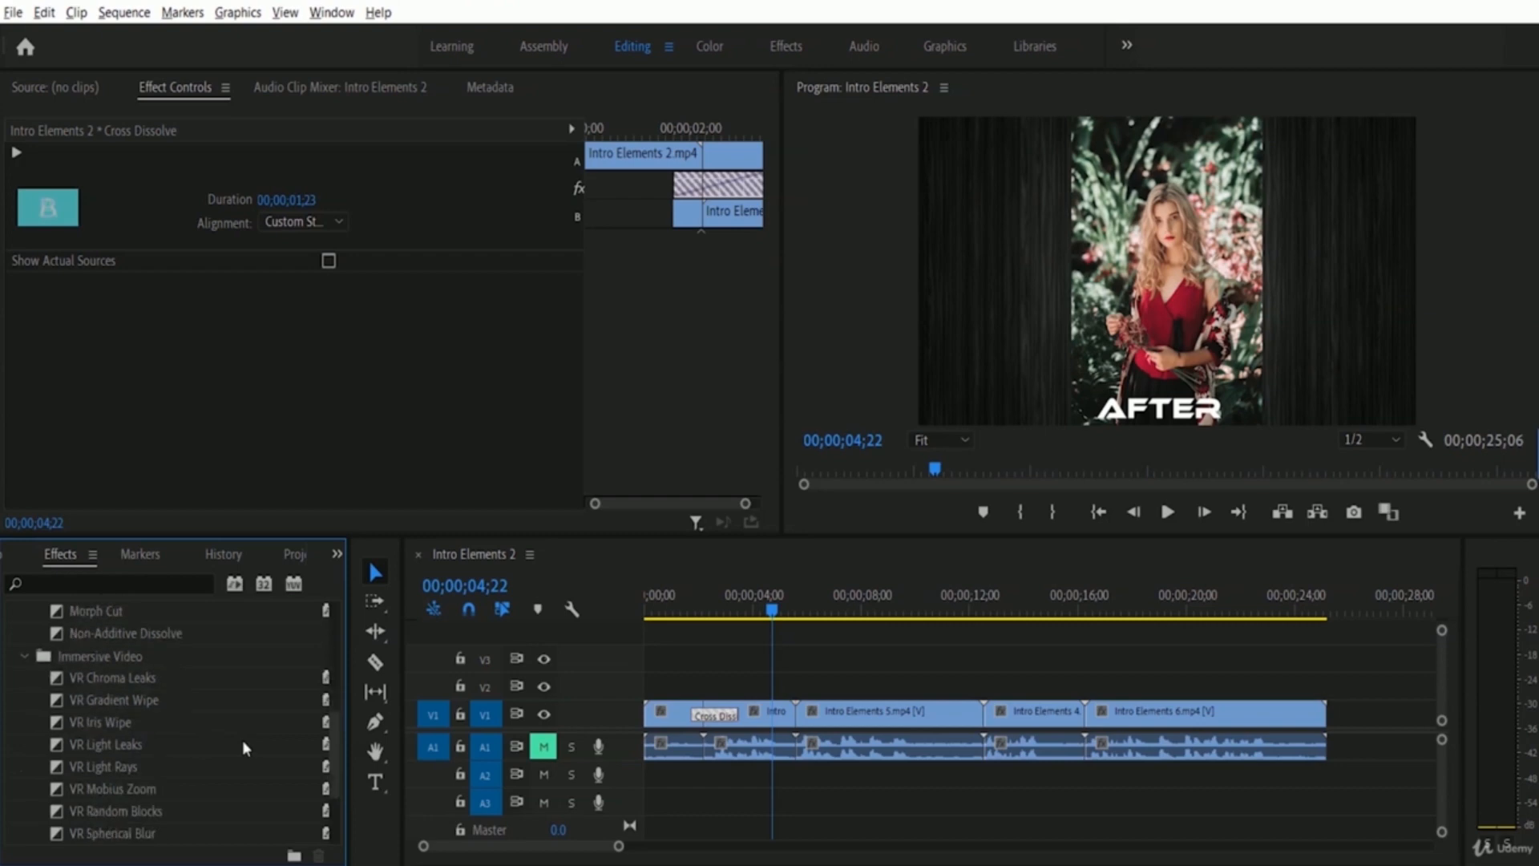
scroll(242, 739, down, 1)
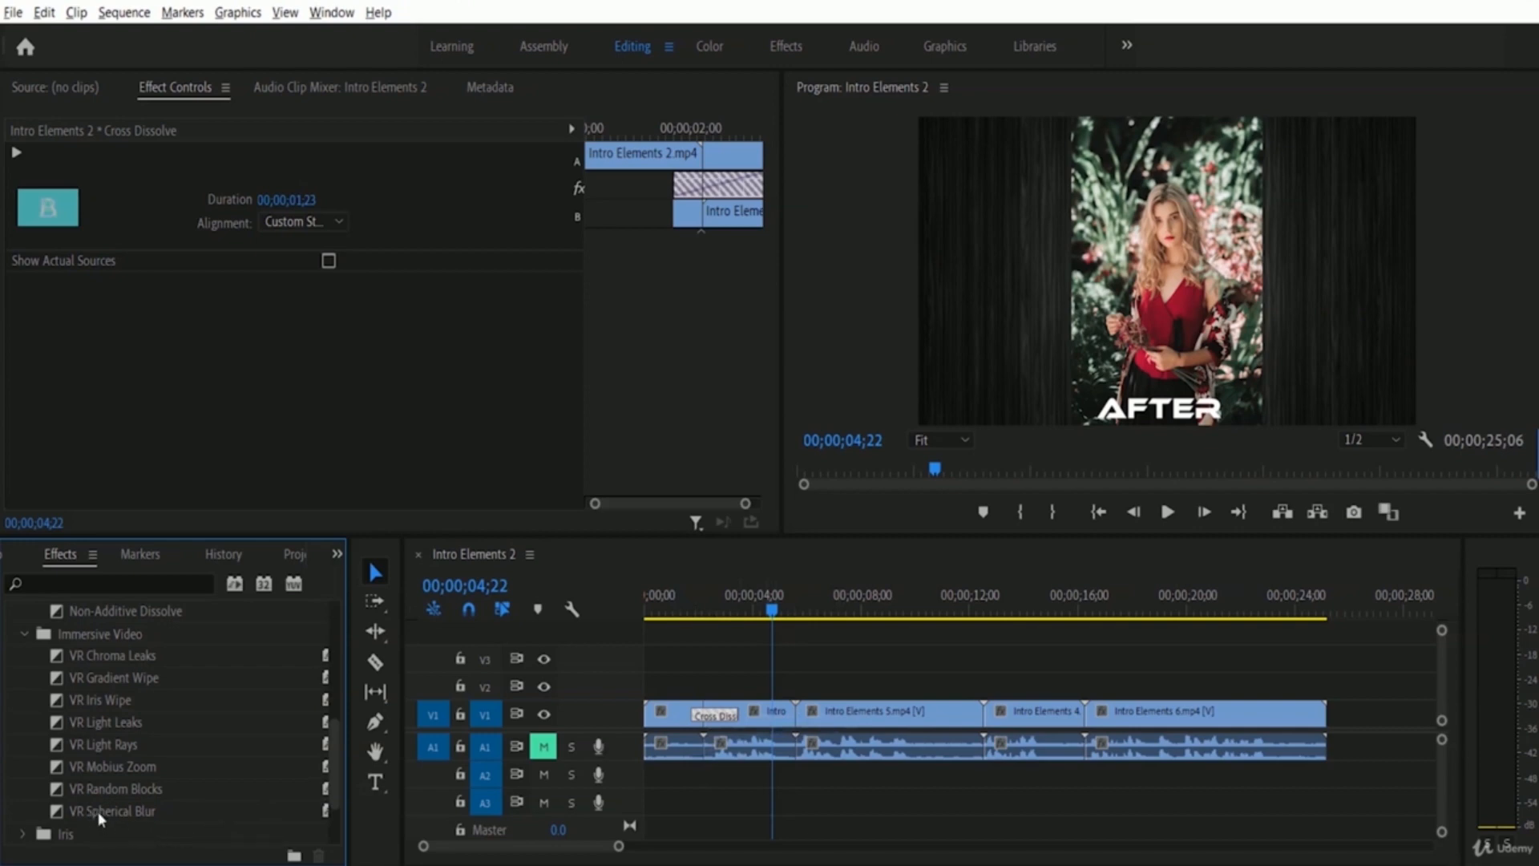
Apply VR Spherical Blur at the cut between Intro Elements 3.mp4 and Intro Elements 5.mp4 and play across it from 00;00;04;22
drag(98, 812, 796, 718)
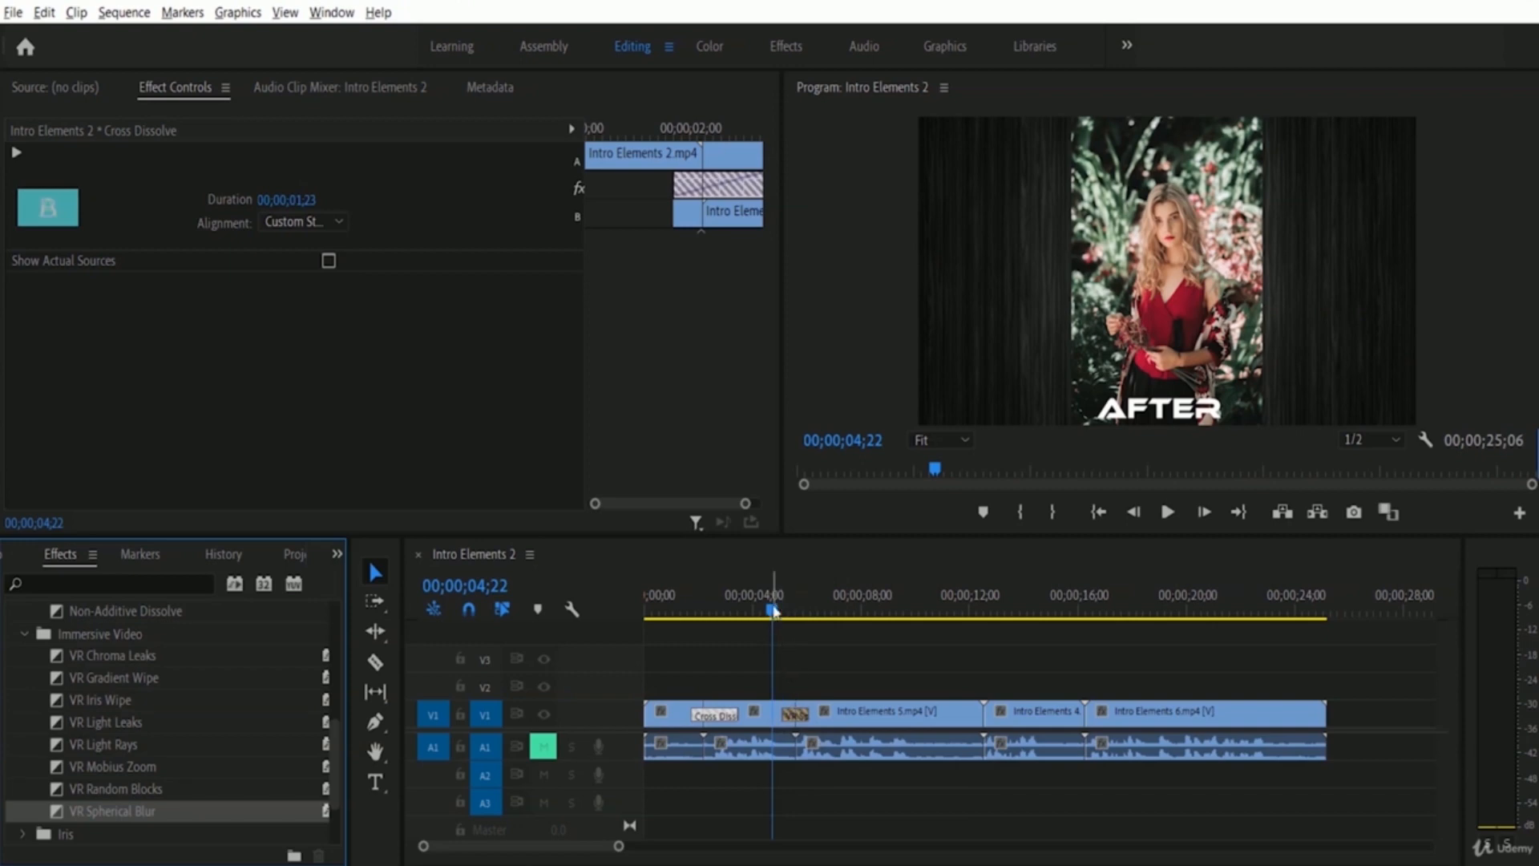
click(1167, 514)
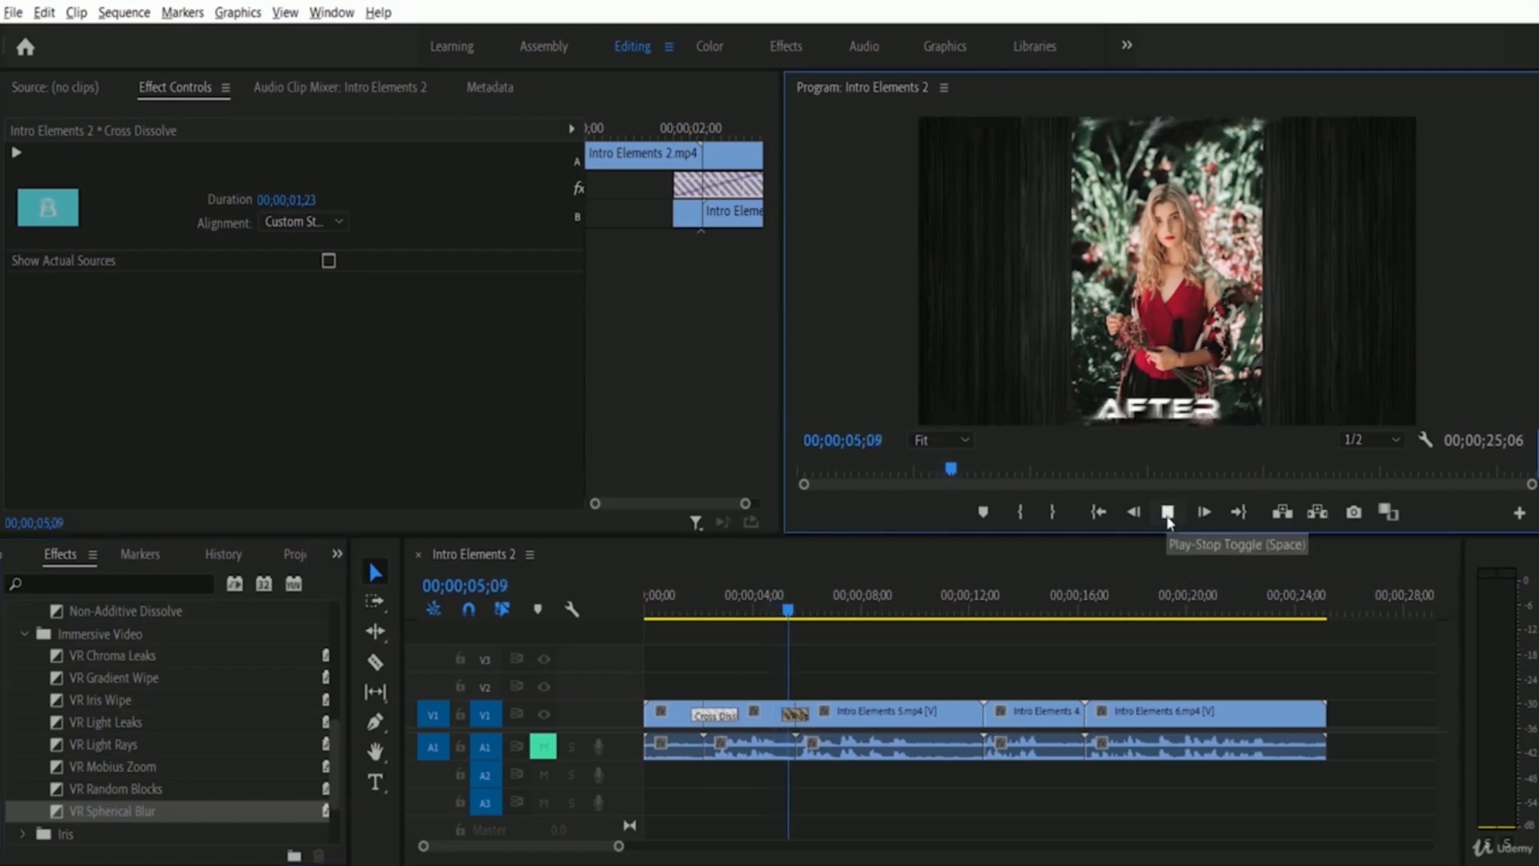
click(1168, 514)
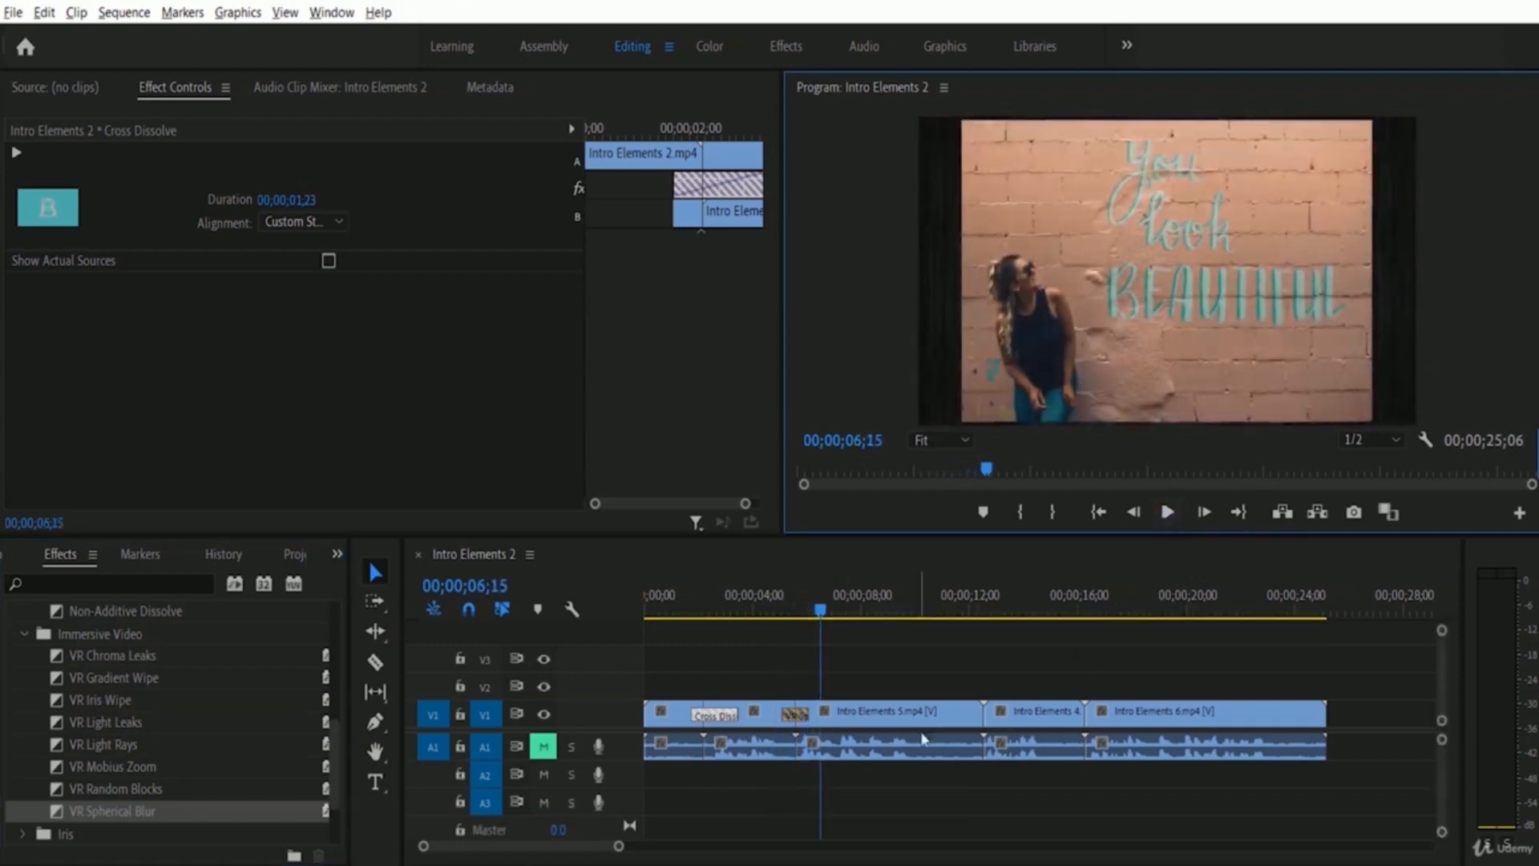
Replay the VR Spherical Blur transition from 00;00;04;23, stopping once Intro Elements 5.mp4 is fully shown
click(821, 612)
drag(823, 615, 822, 615)
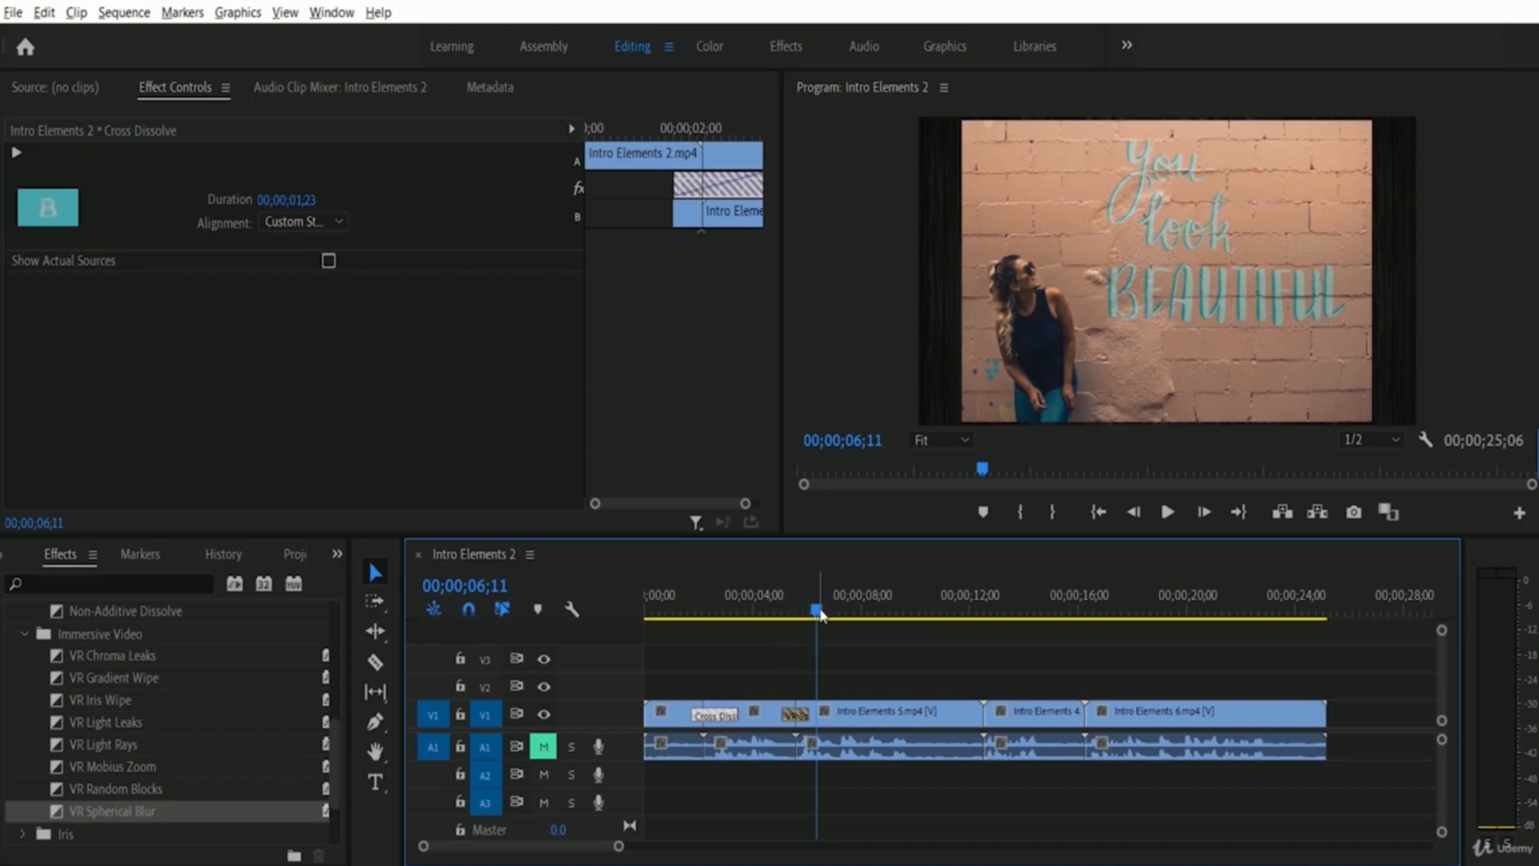
click(774, 613)
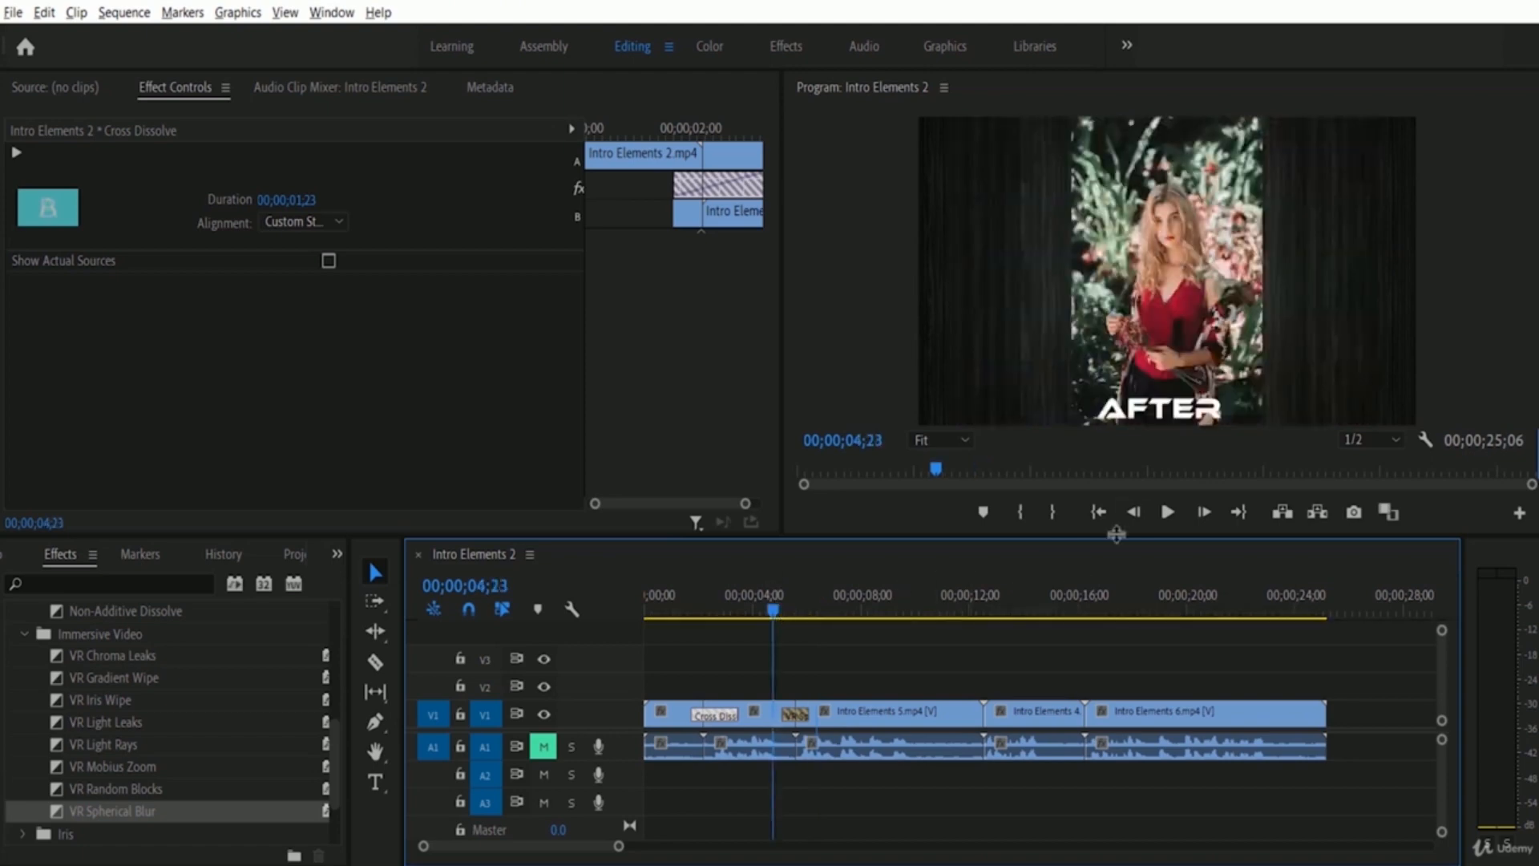
click(1168, 513)
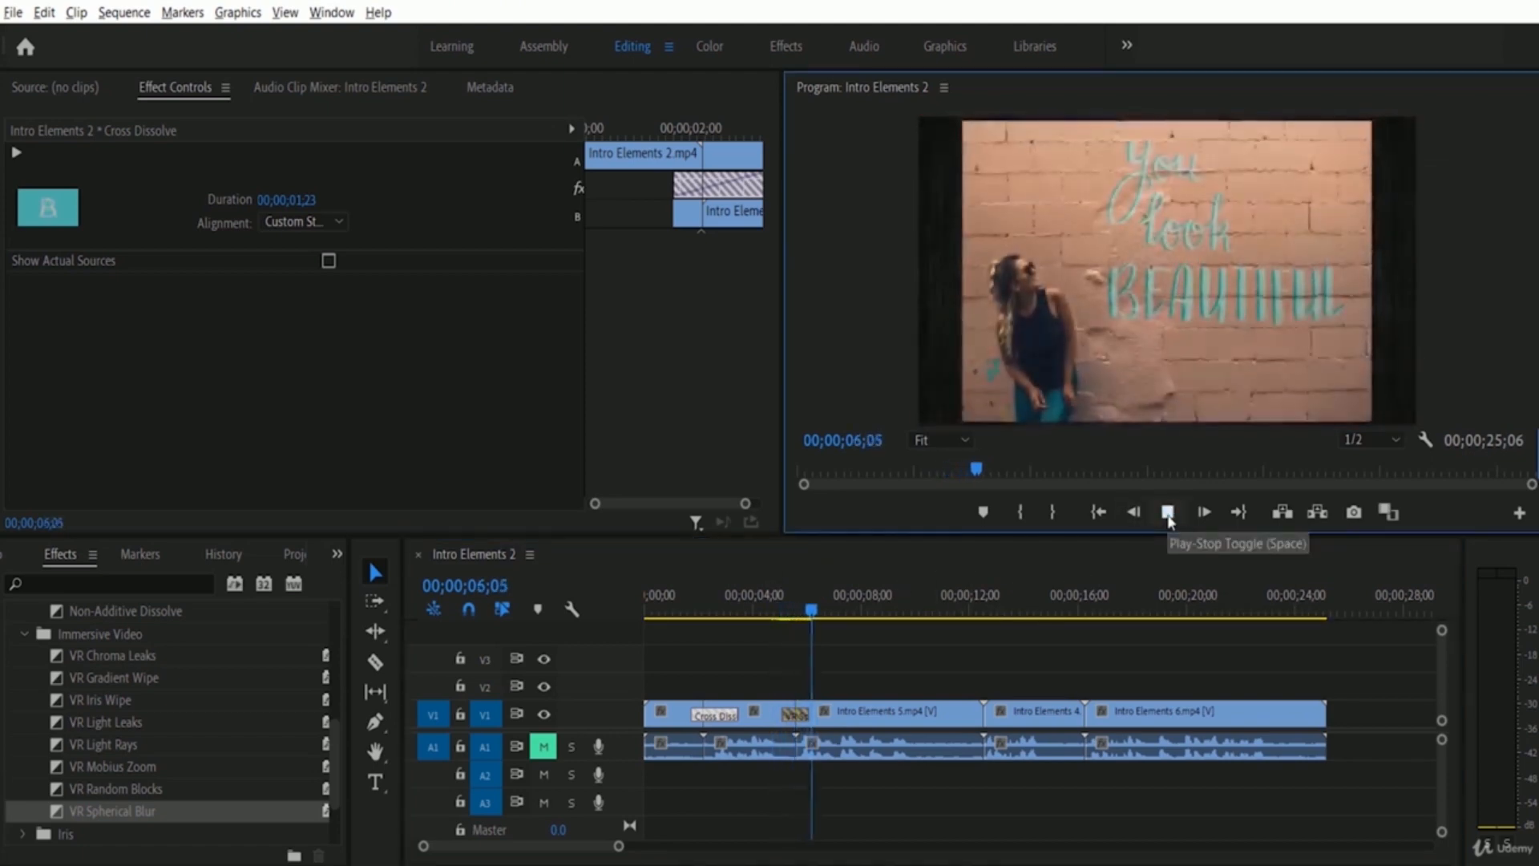
click(1168, 513)
Expand the Iris group of video transitions and apply Iris Diamond at the cut between Intro Elements 5.mp4 and Intro Elements 4.mp4
scroll(269, 730, up, 1)
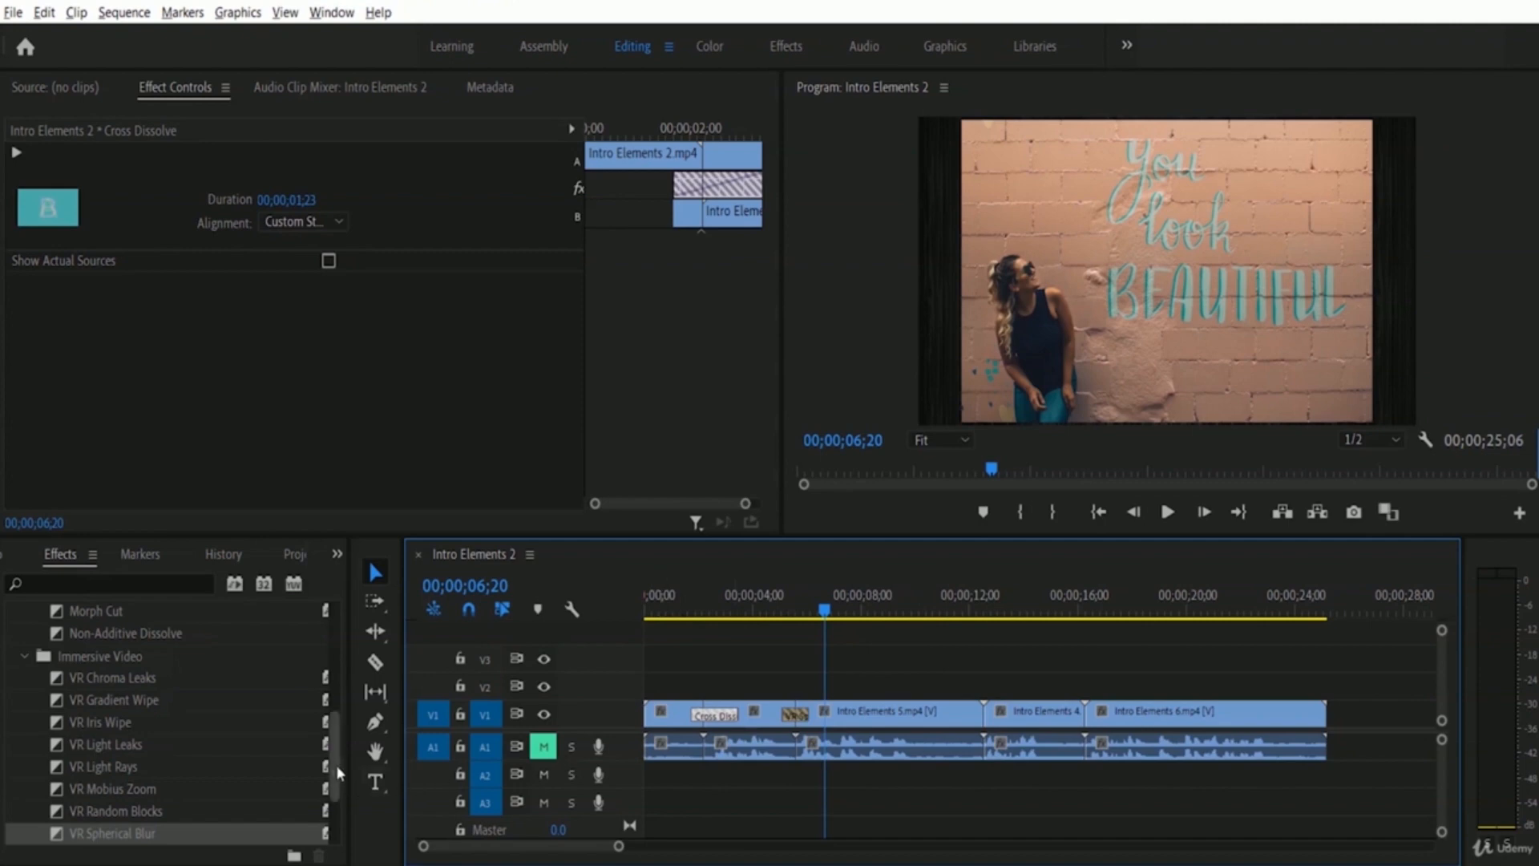
drag(335, 765, 336, 808)
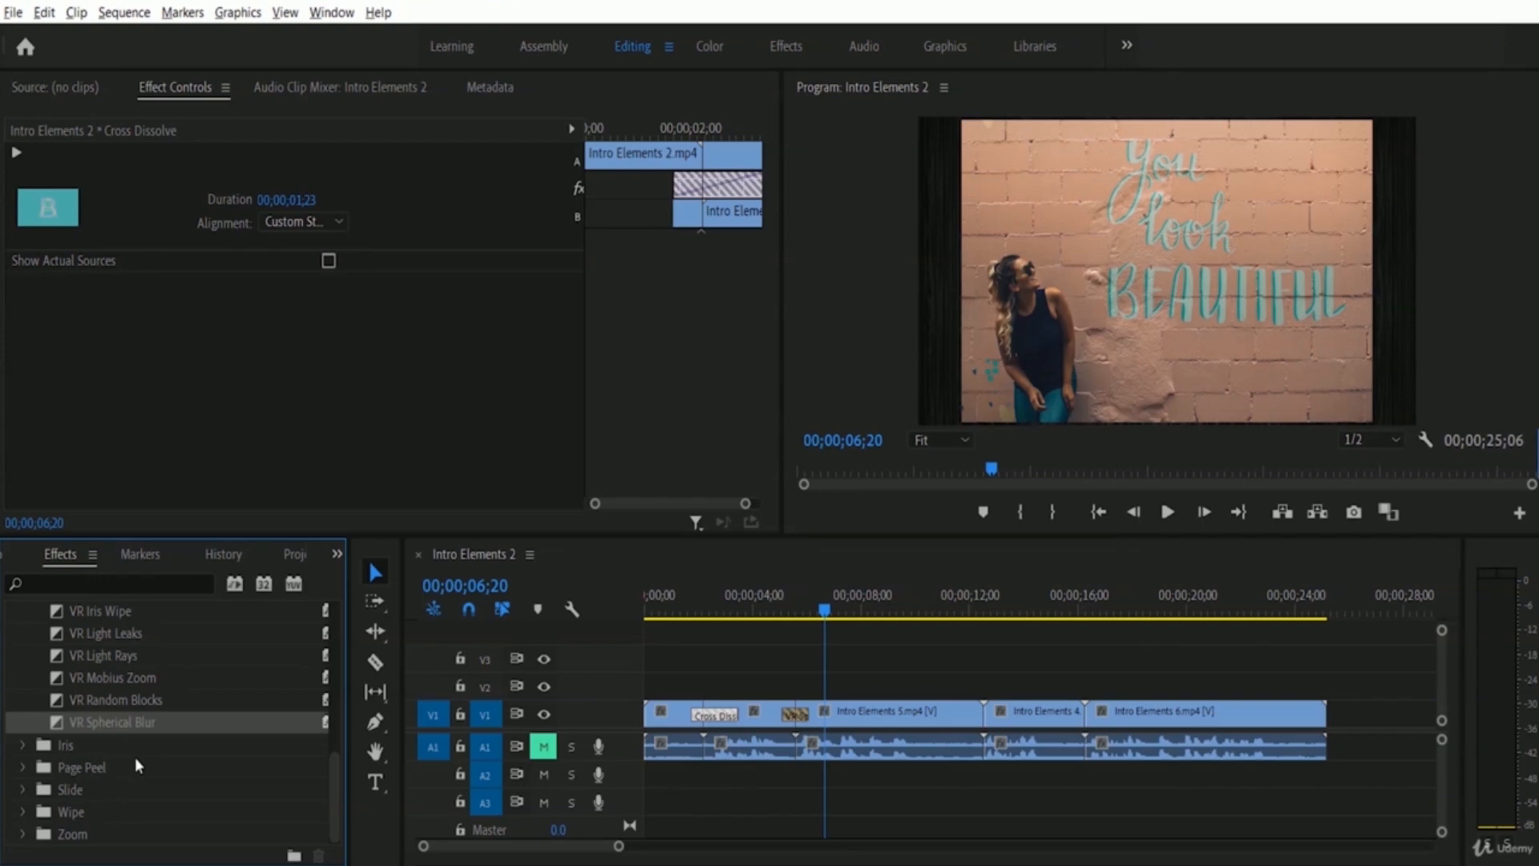
click(21, 745)
scroll(177, 765, down, 2)
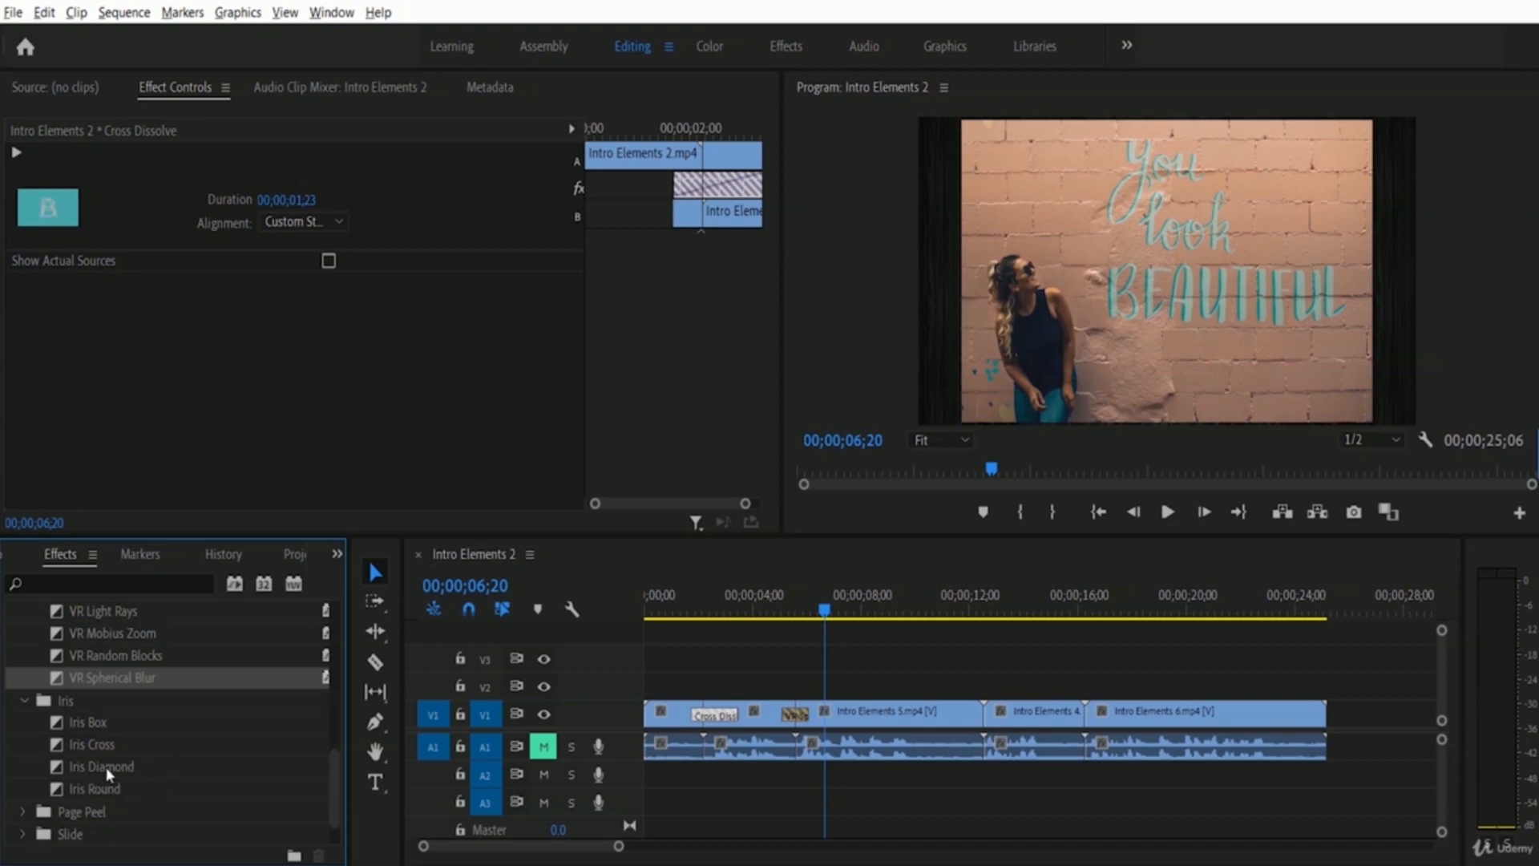
drag(105, 766, 988, 716)
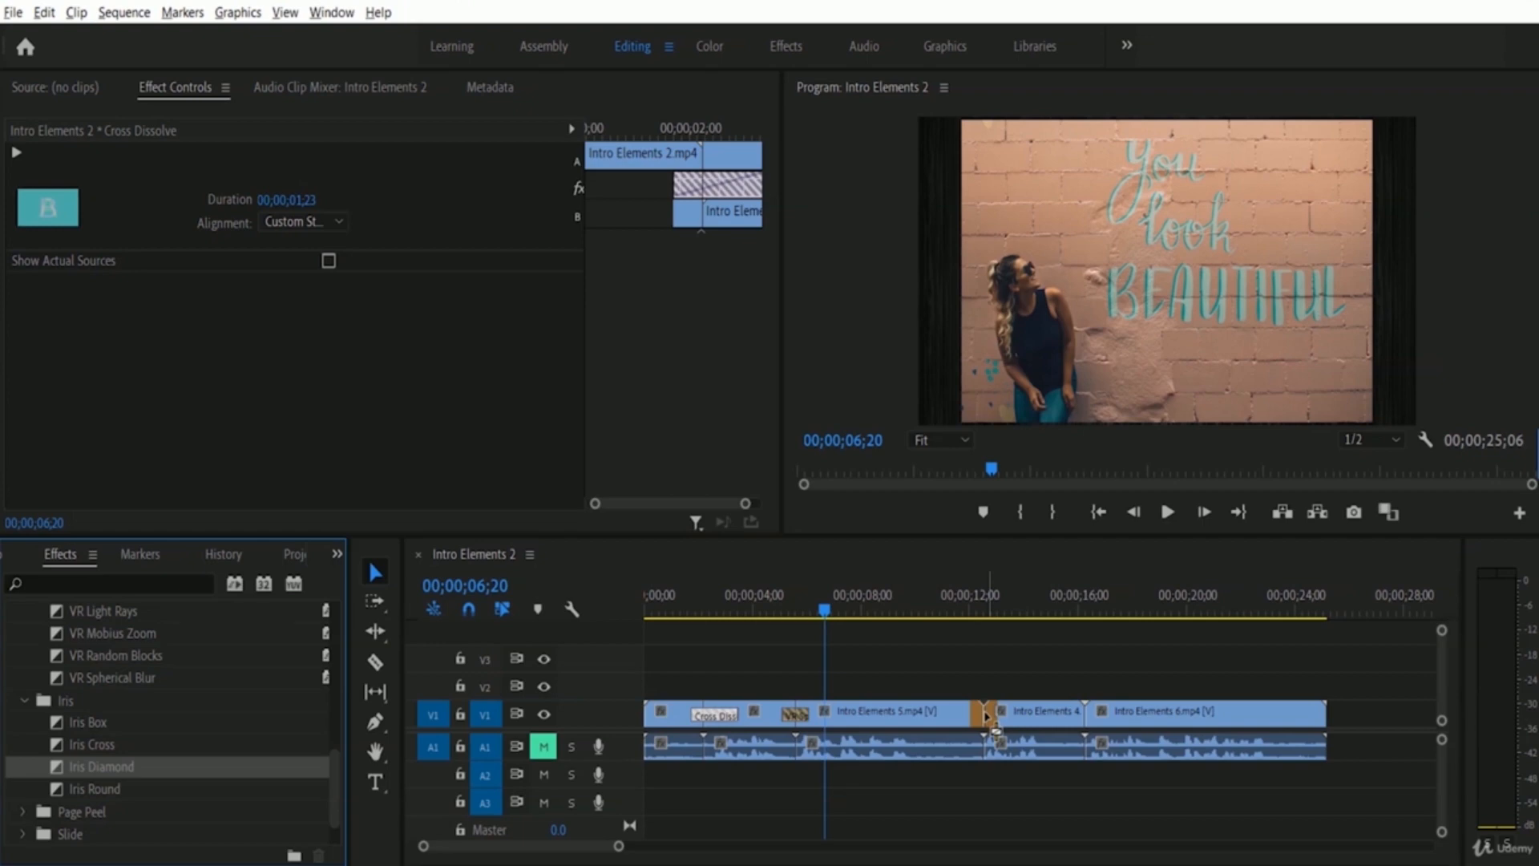
drag(988, 716, 986, 715)
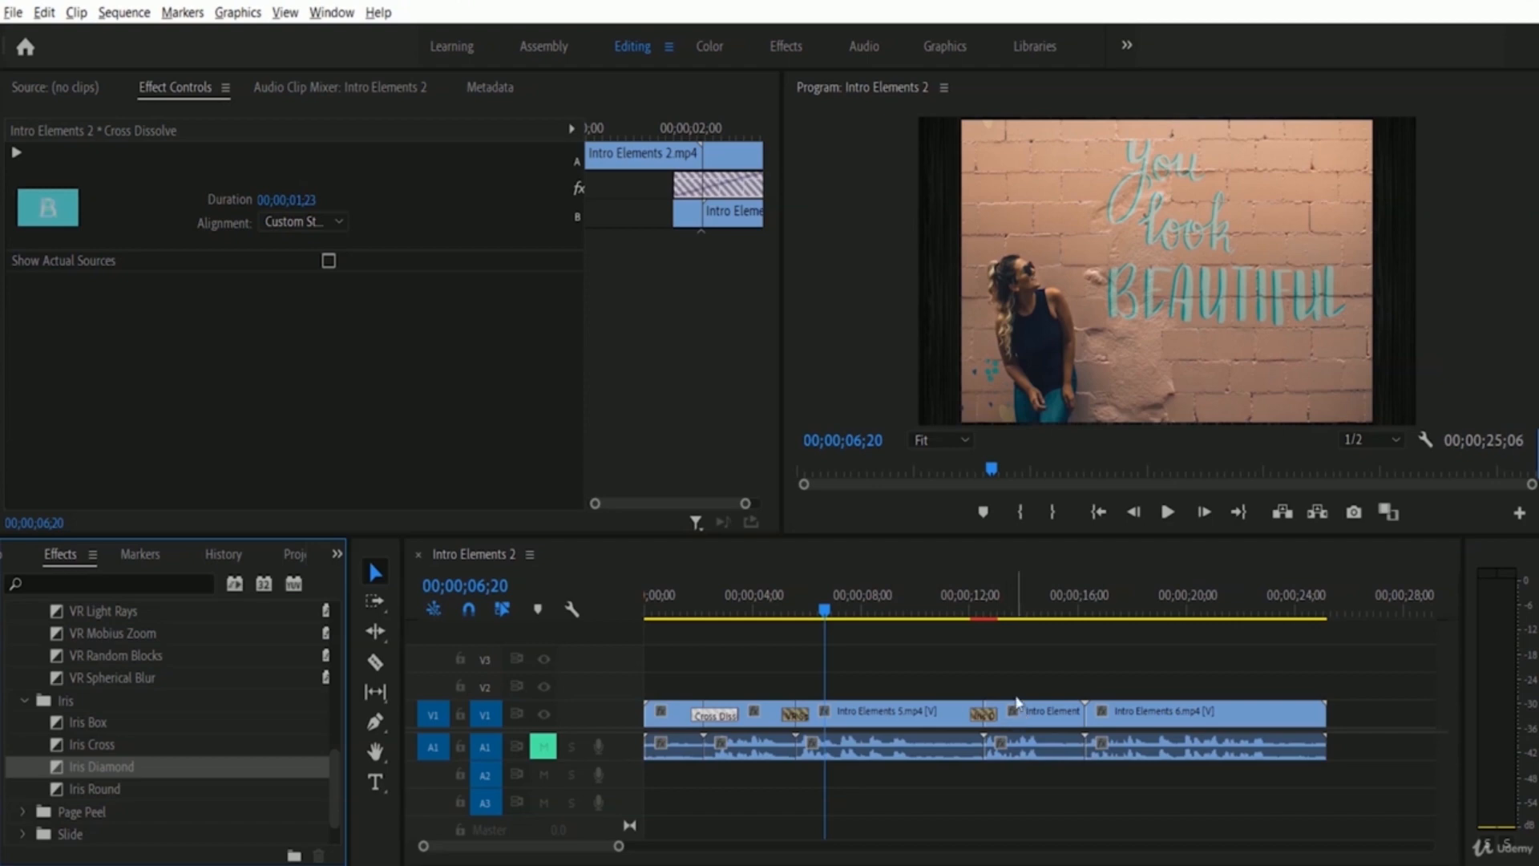
Play across the Iris Diamond transition from 00;00;11;00 and again from 00;00;11;11
click(946, 615)
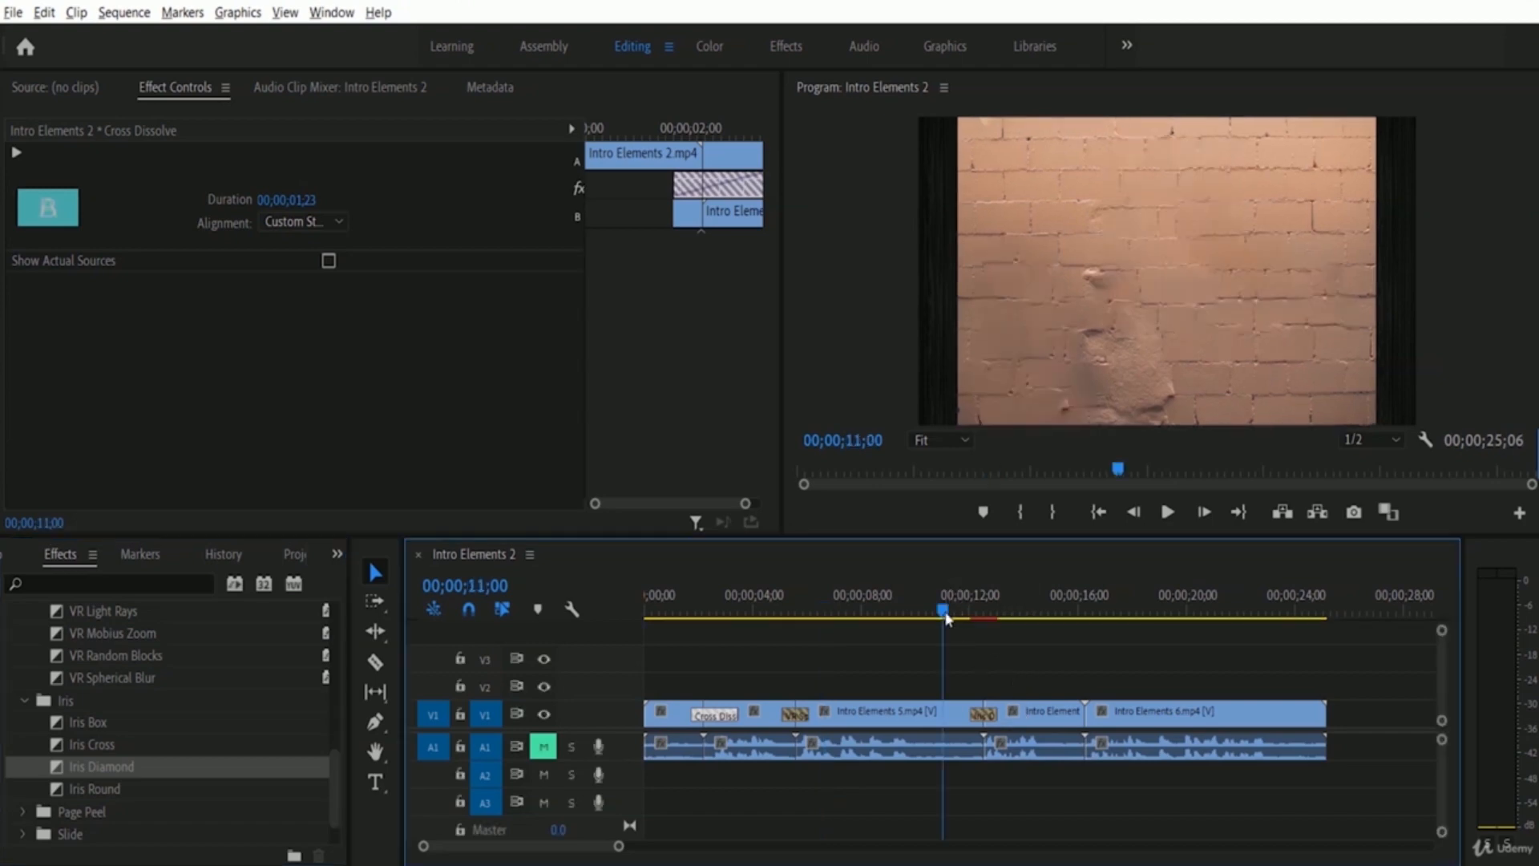
click(1167, 512)
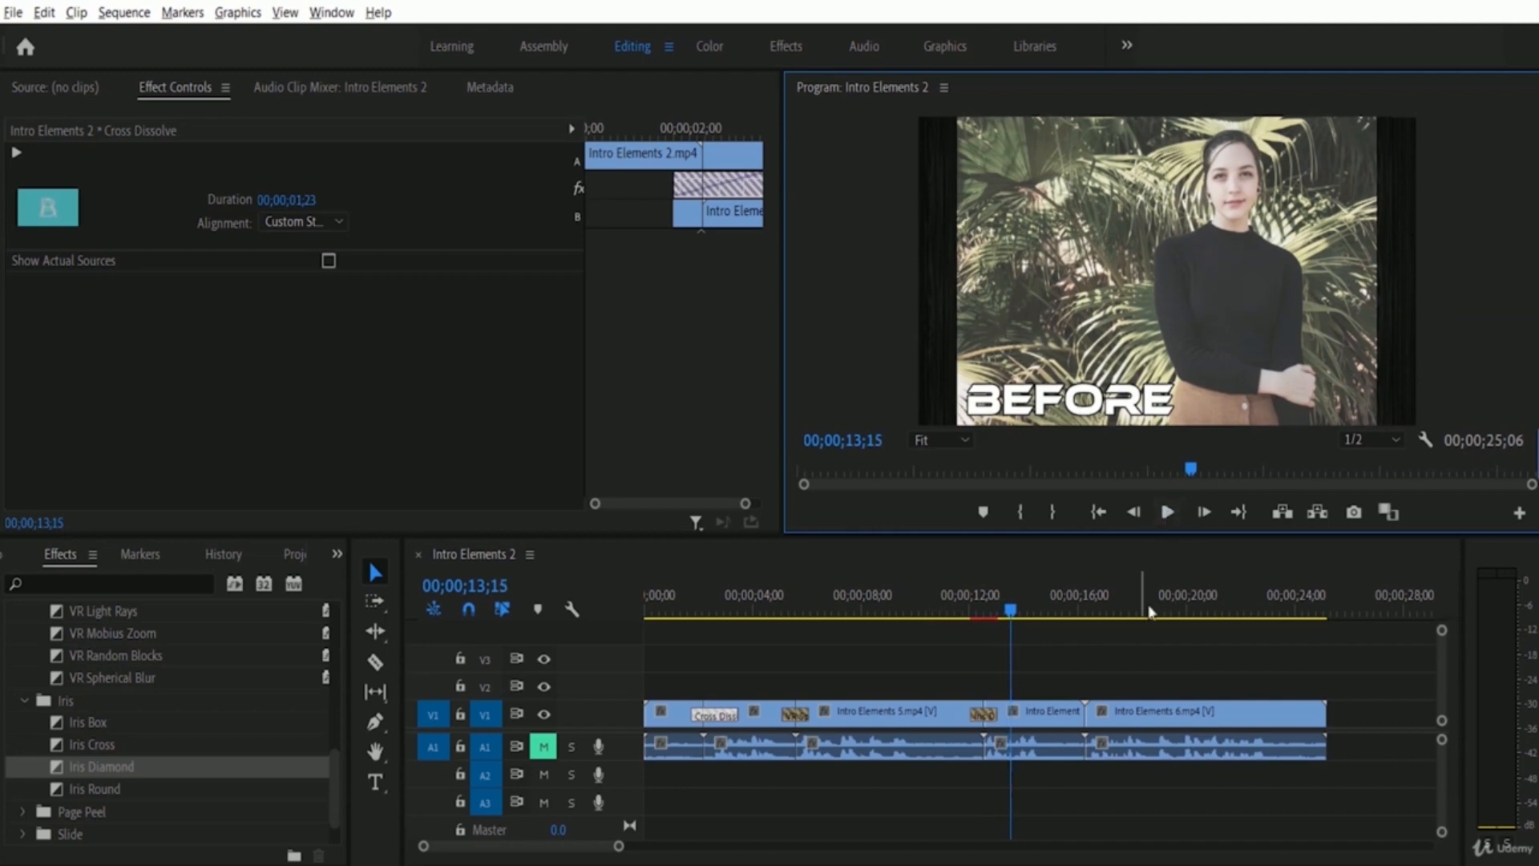
click(953, 612)
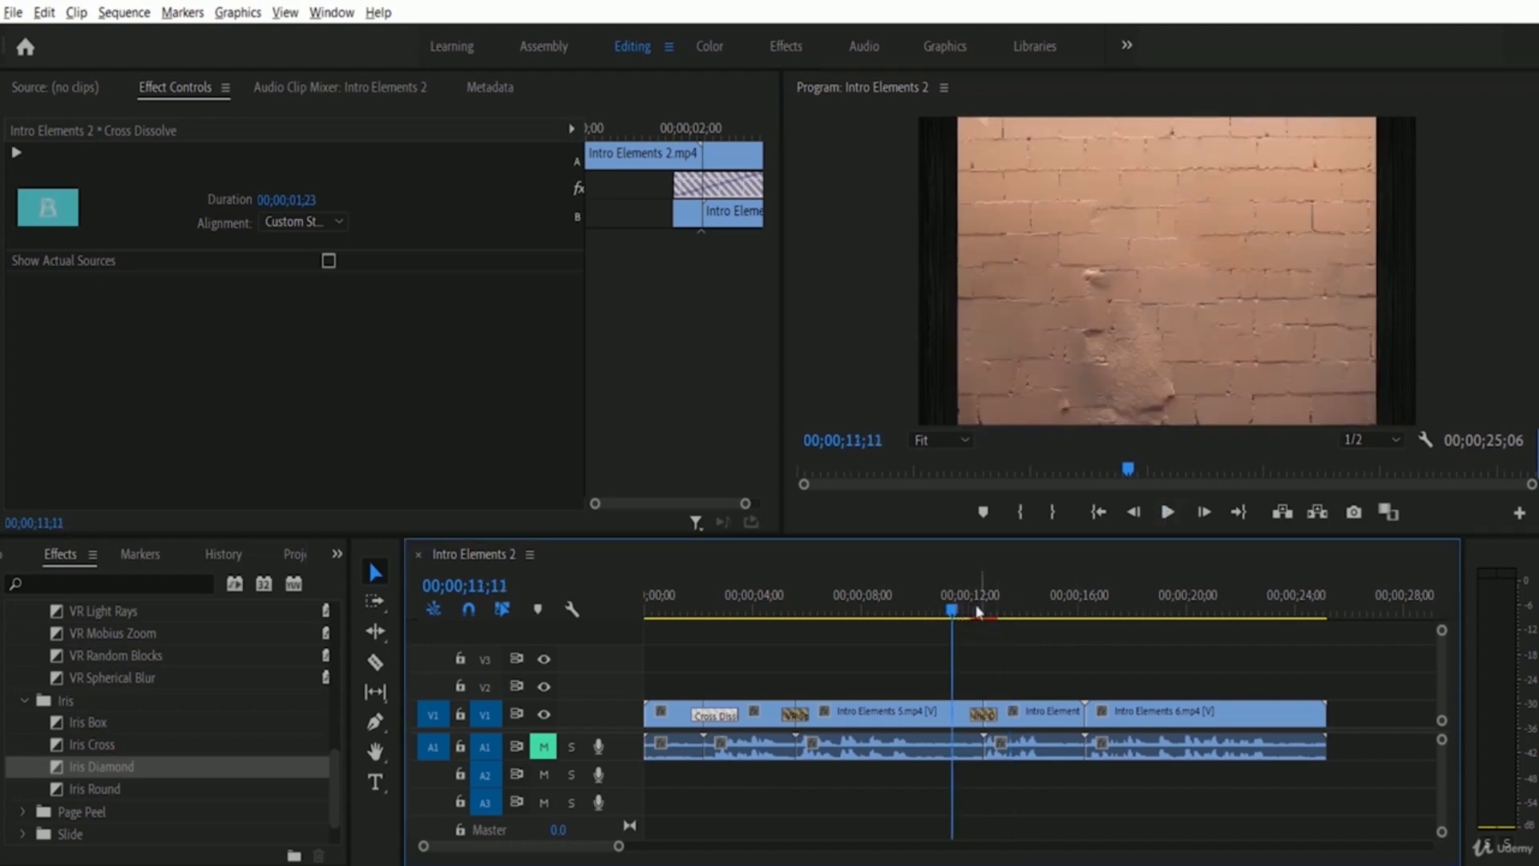
click(1168, 512)
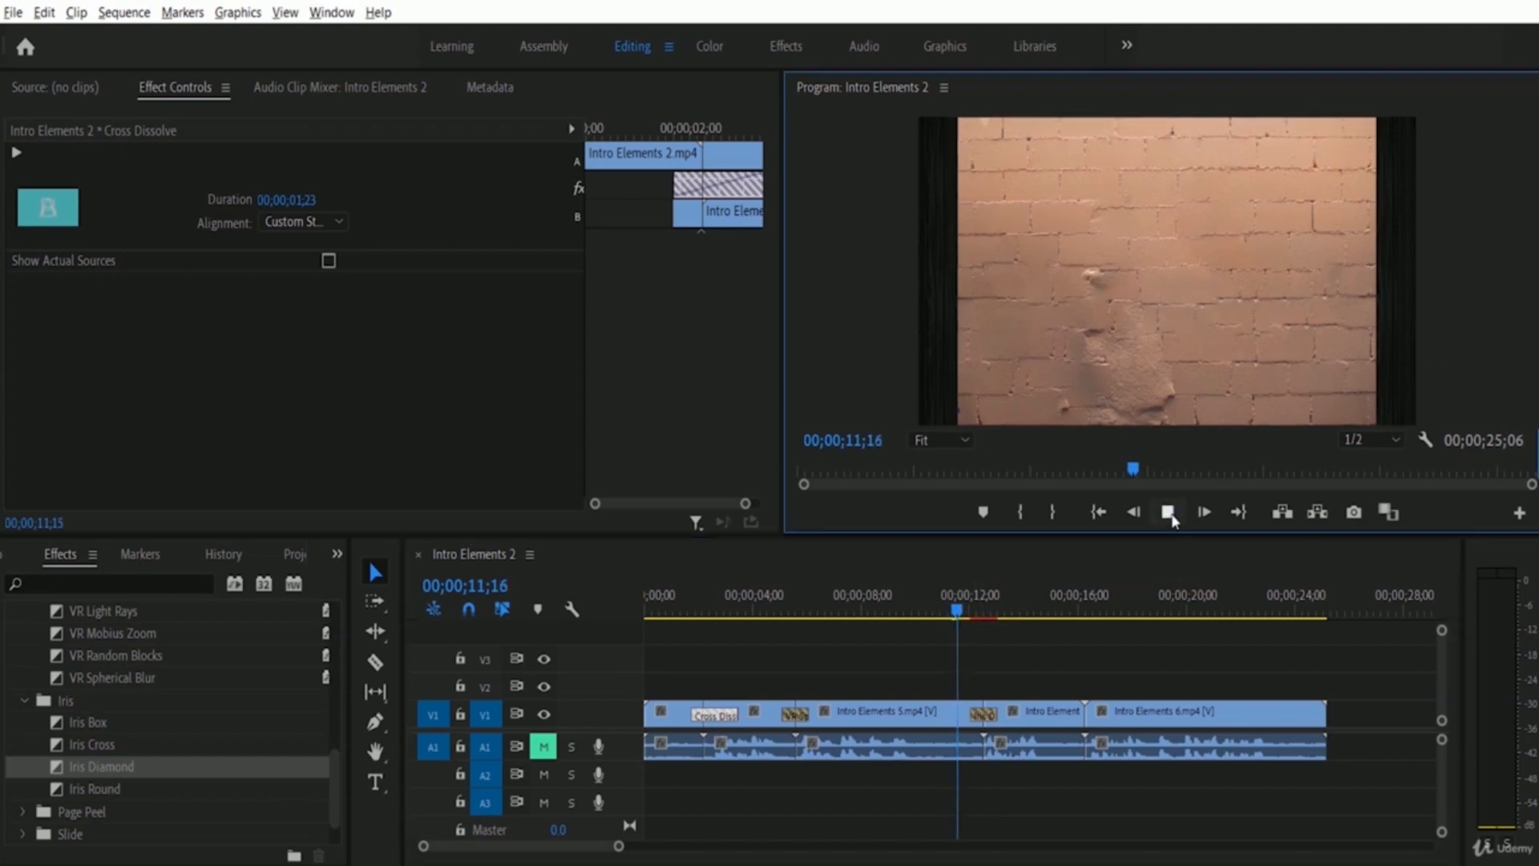
click(1170, 514)
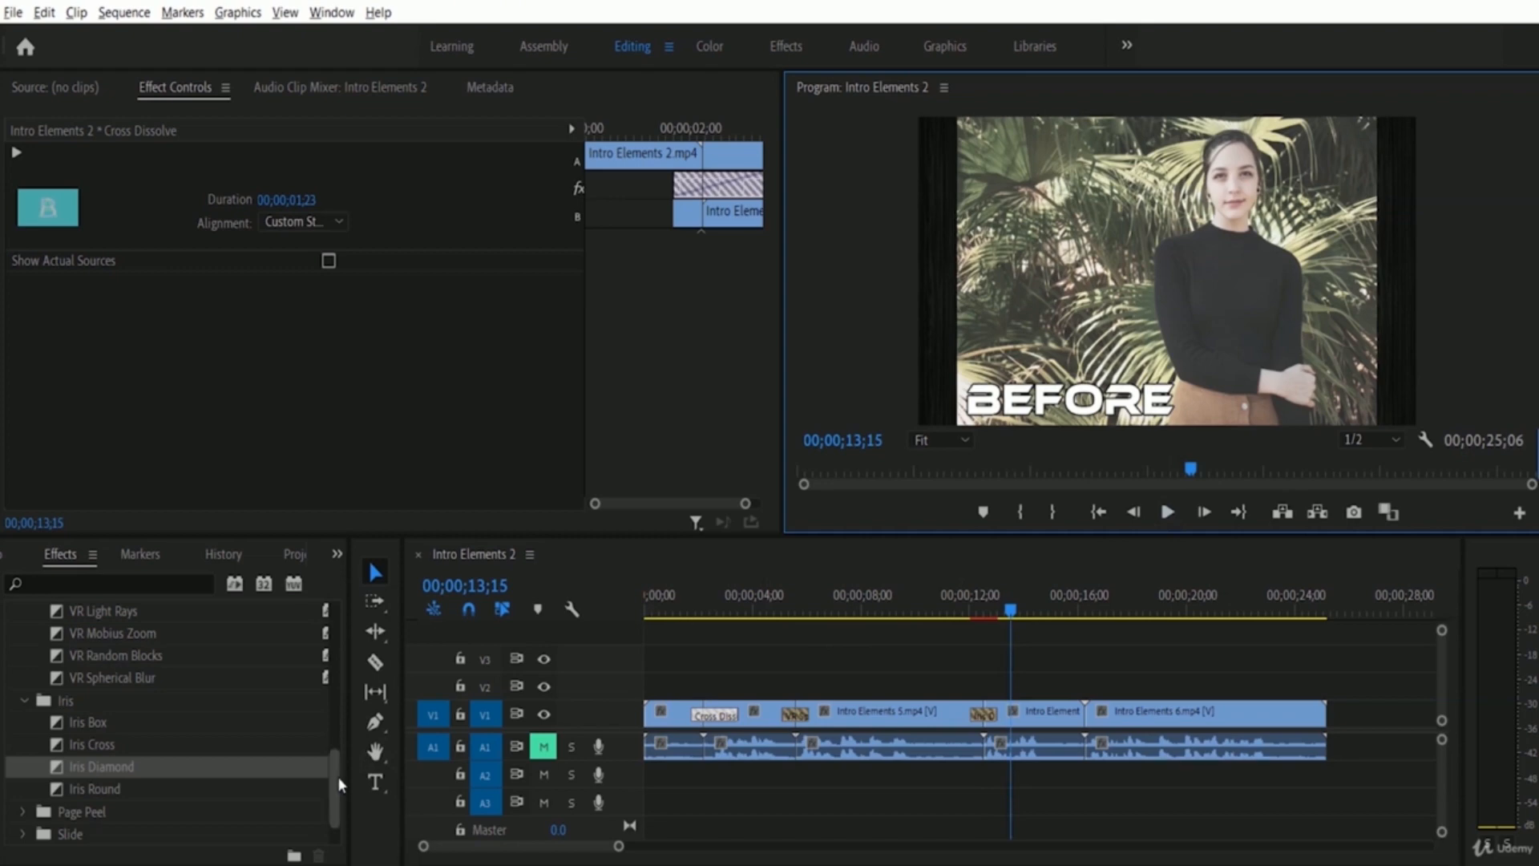
Expand the Wipe group of video transitions and apply Pinwheel at the cut between Intro Elements 4.mp4 and Intro Elements 6.mp4
drag(331, 777, 333, 795)
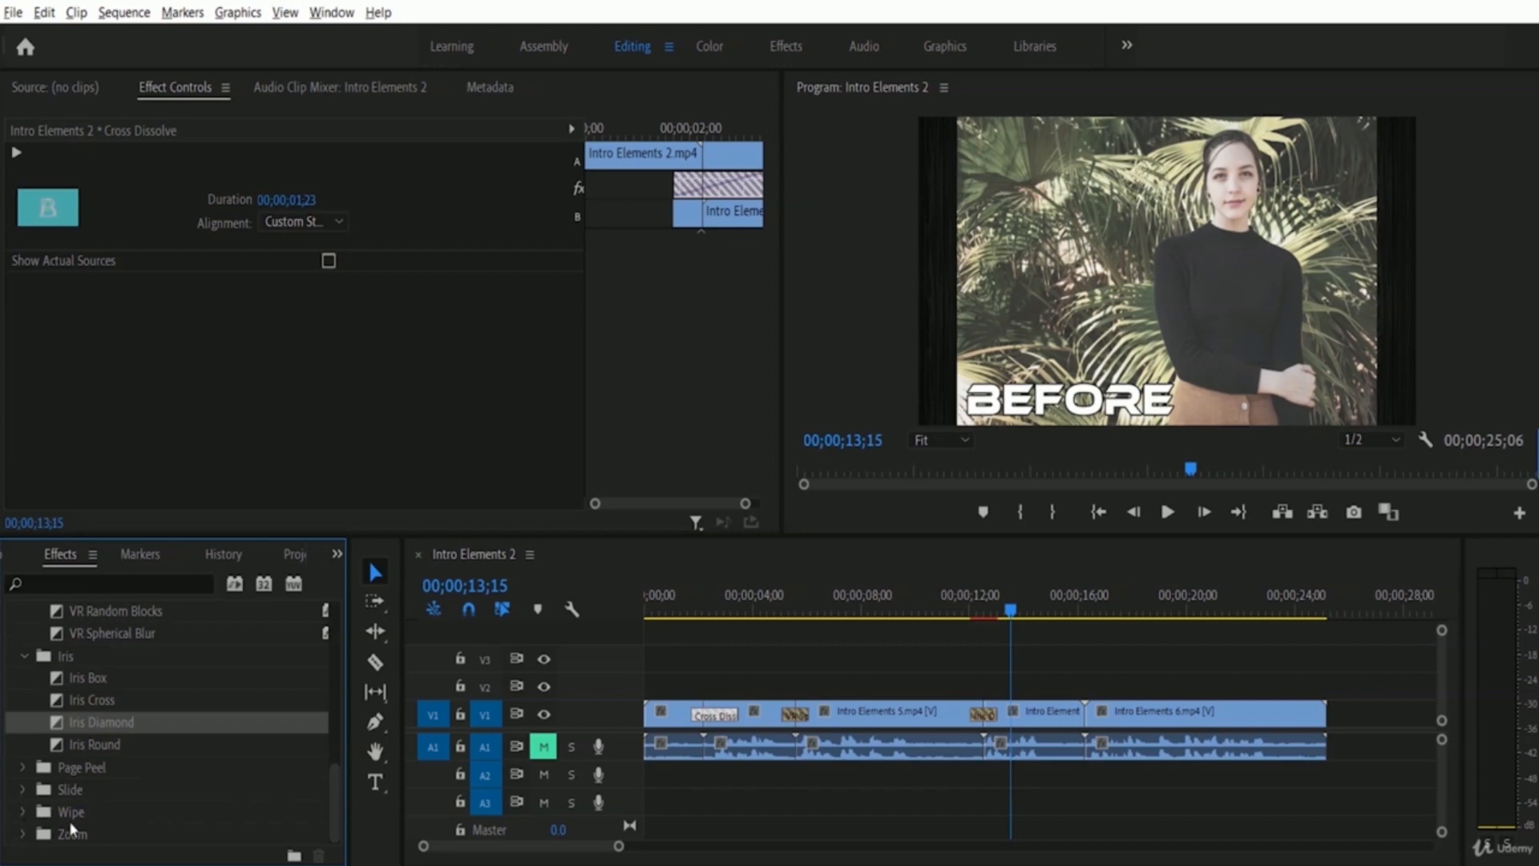
click(24, 812)
scroll(228, 782, down, 5)
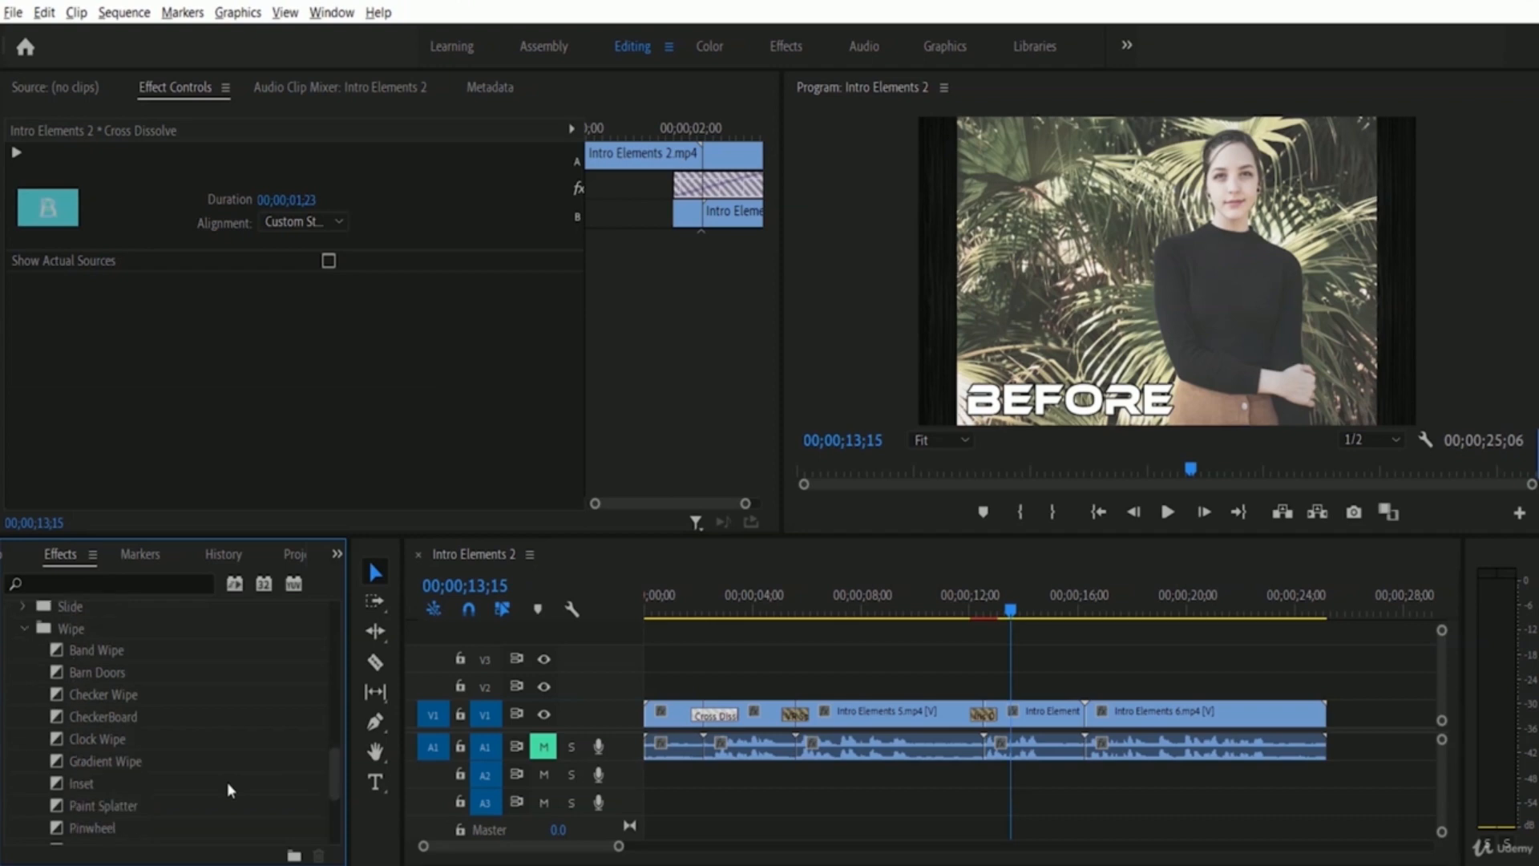
scroll(215, 771, down, 1)
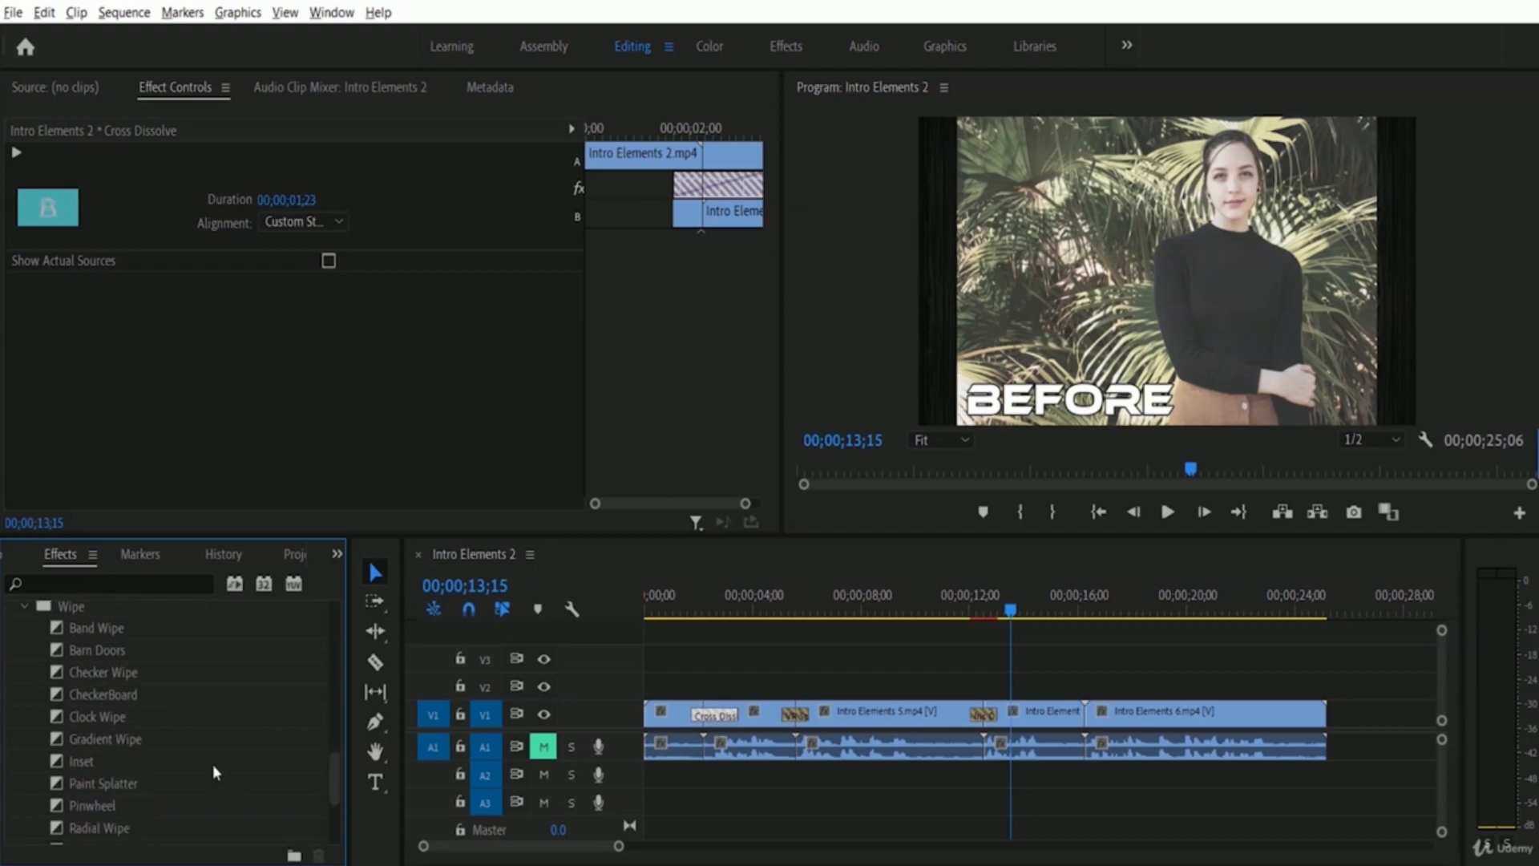
scroll(214, 767, down, 1)
scroll(213, 771, down, 1)
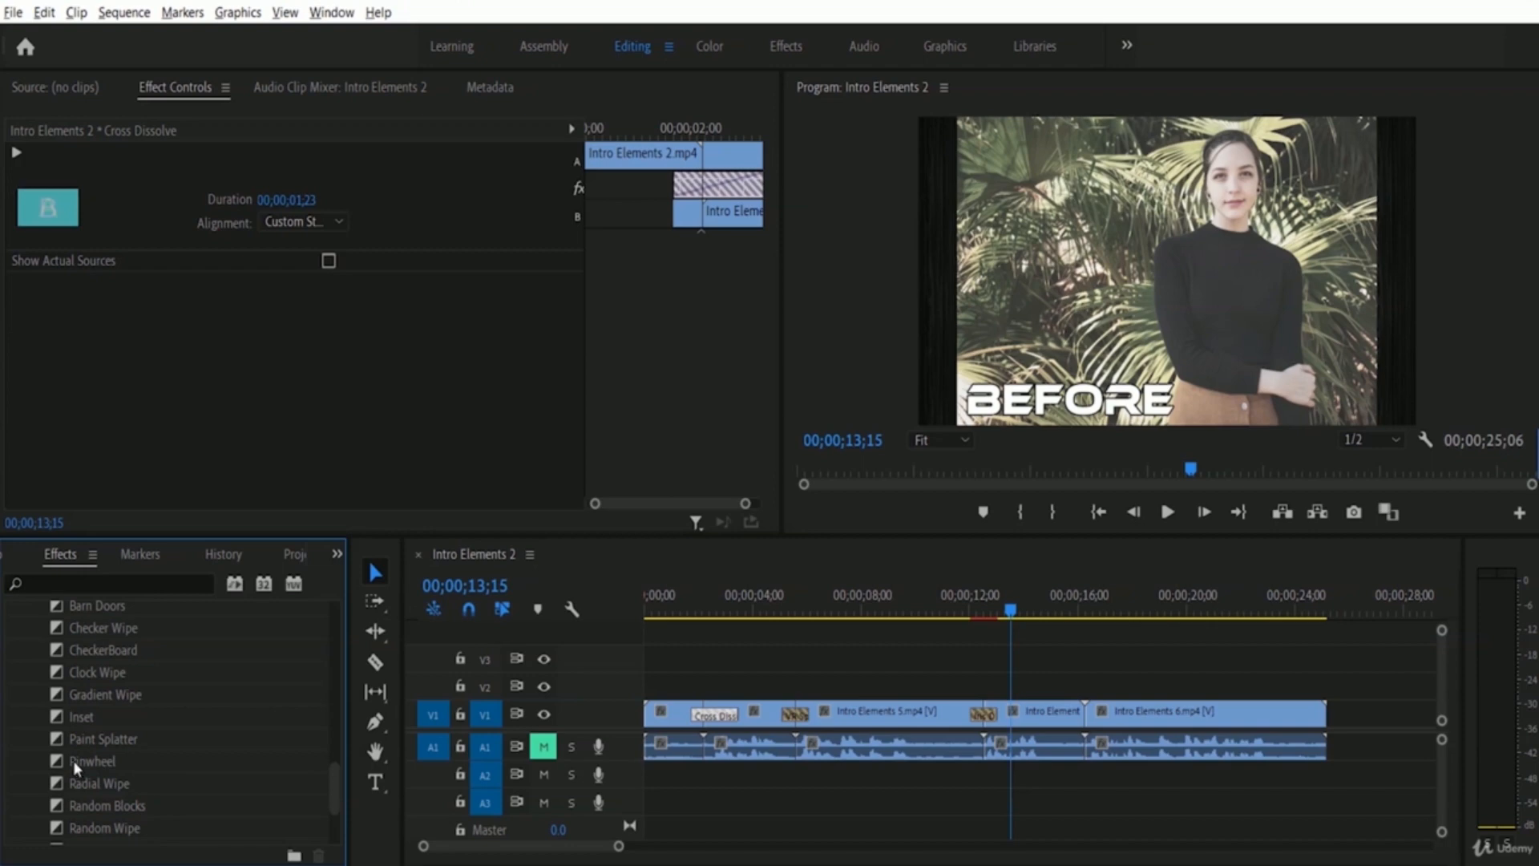
drag(73, 760, 1087, 716)
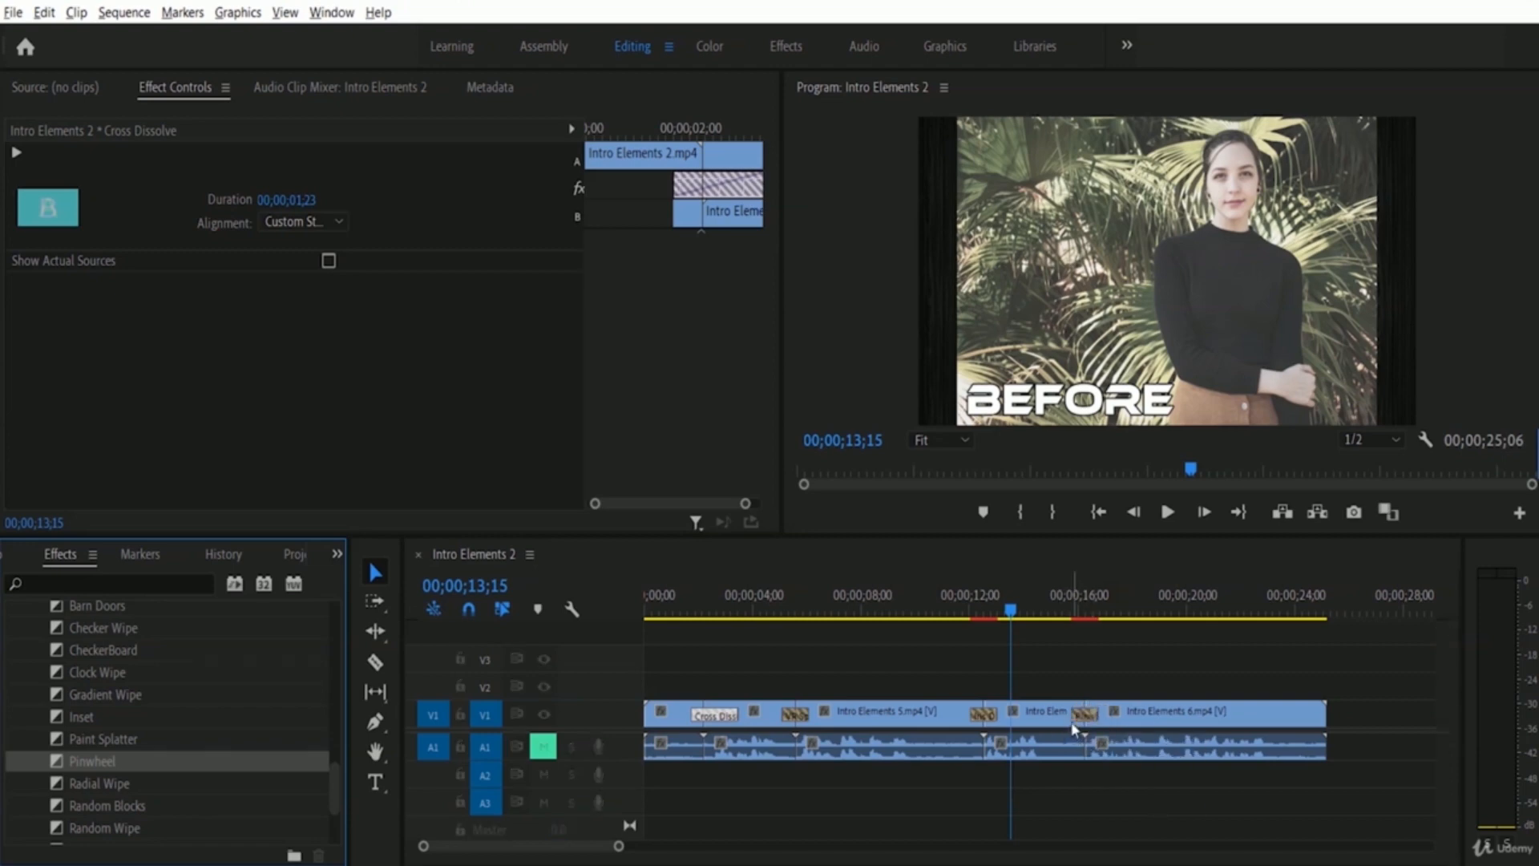
Play across the Pinwheel transition from 00;00;15;05 and again from 00;00;15;10
click(1057, 612)
drag(1058, 614, 1055, 614)
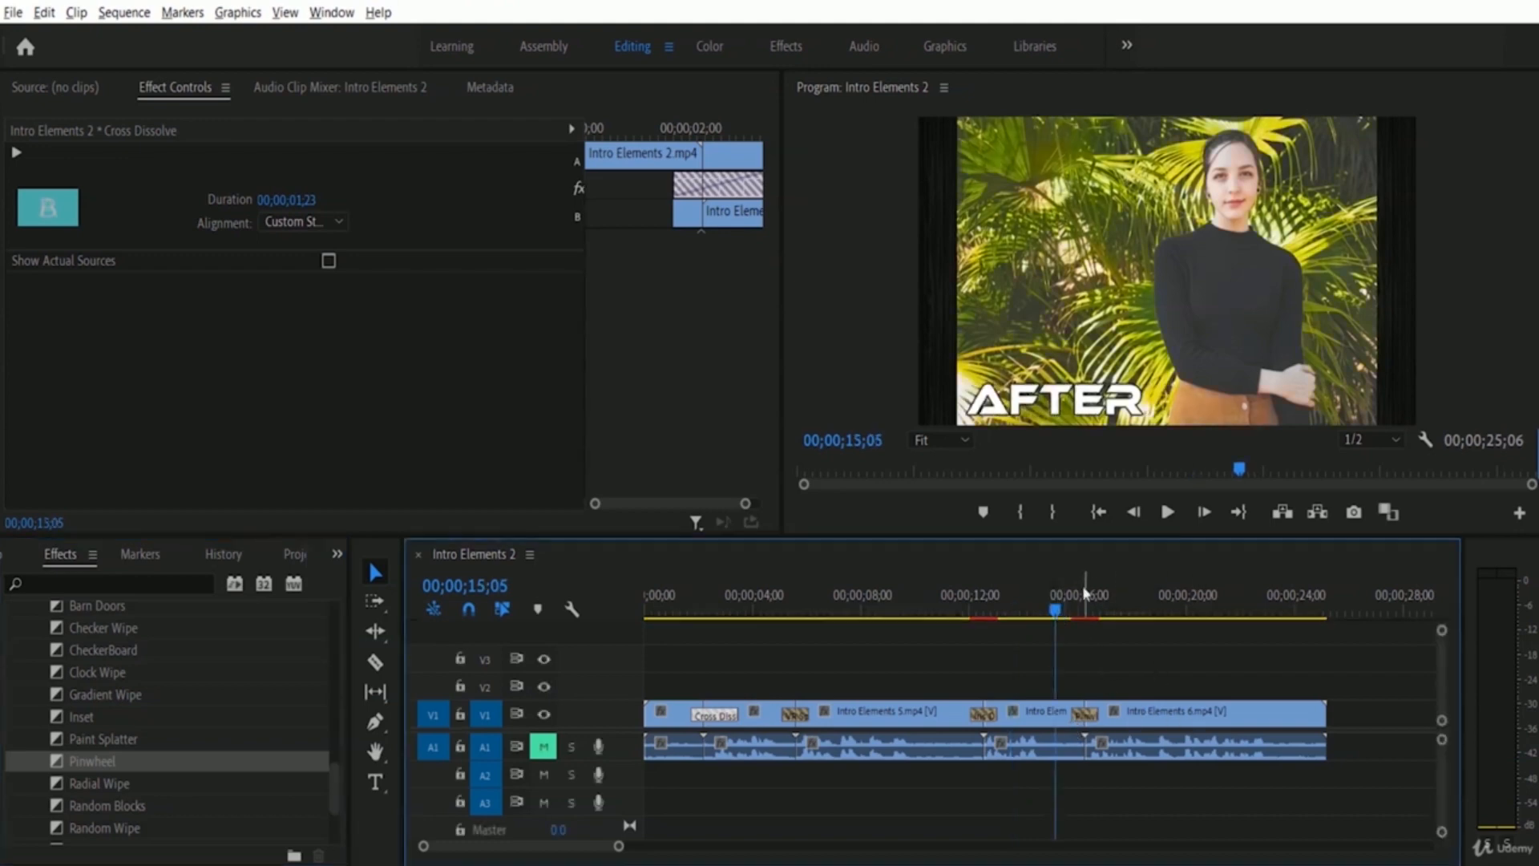
click(1167, 513)
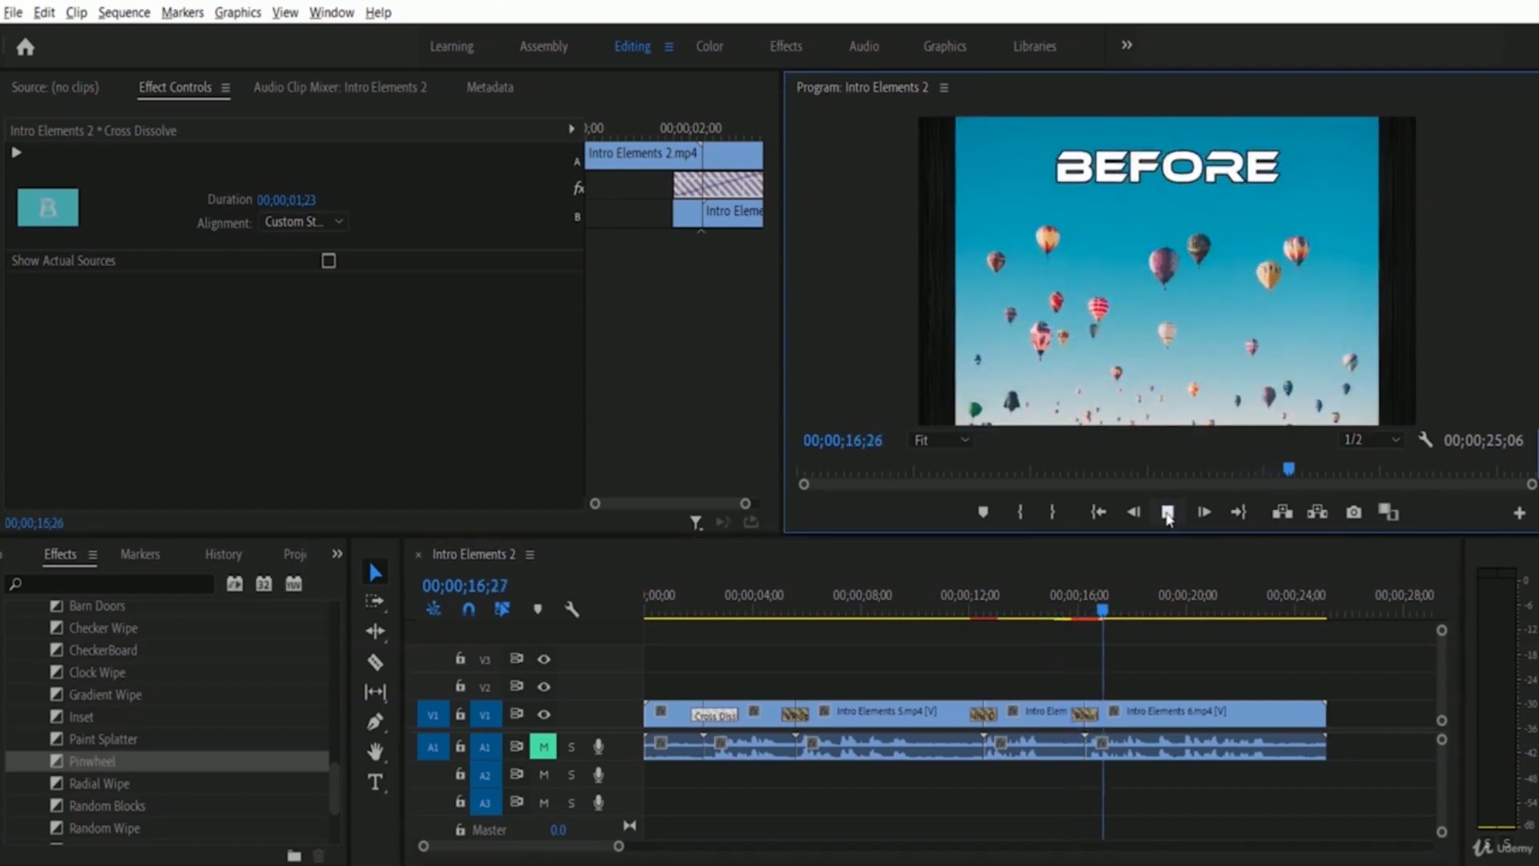
click(1167, 513)
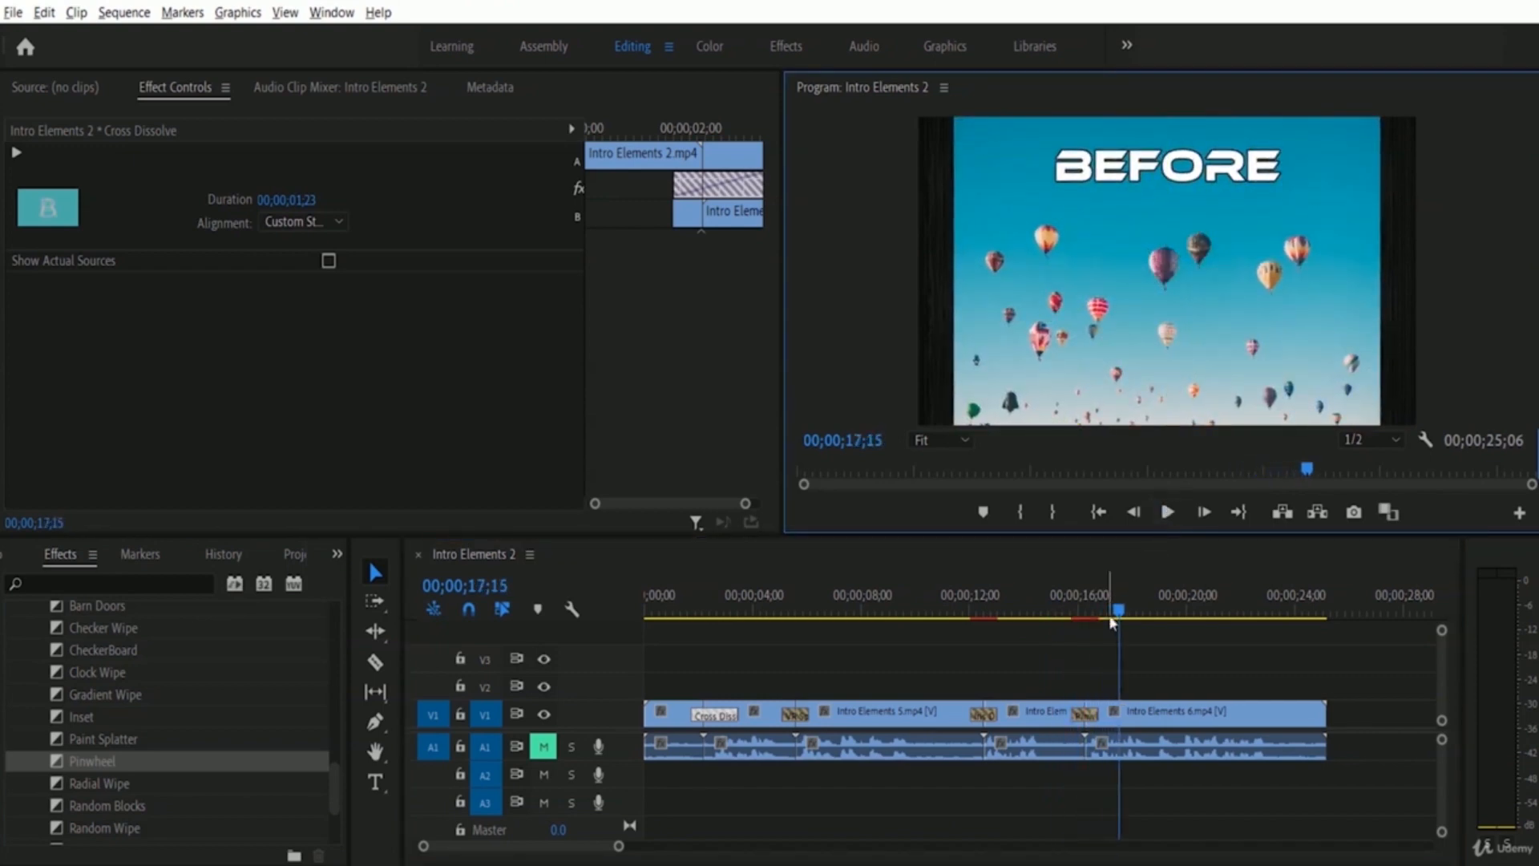
click(1062, 611)
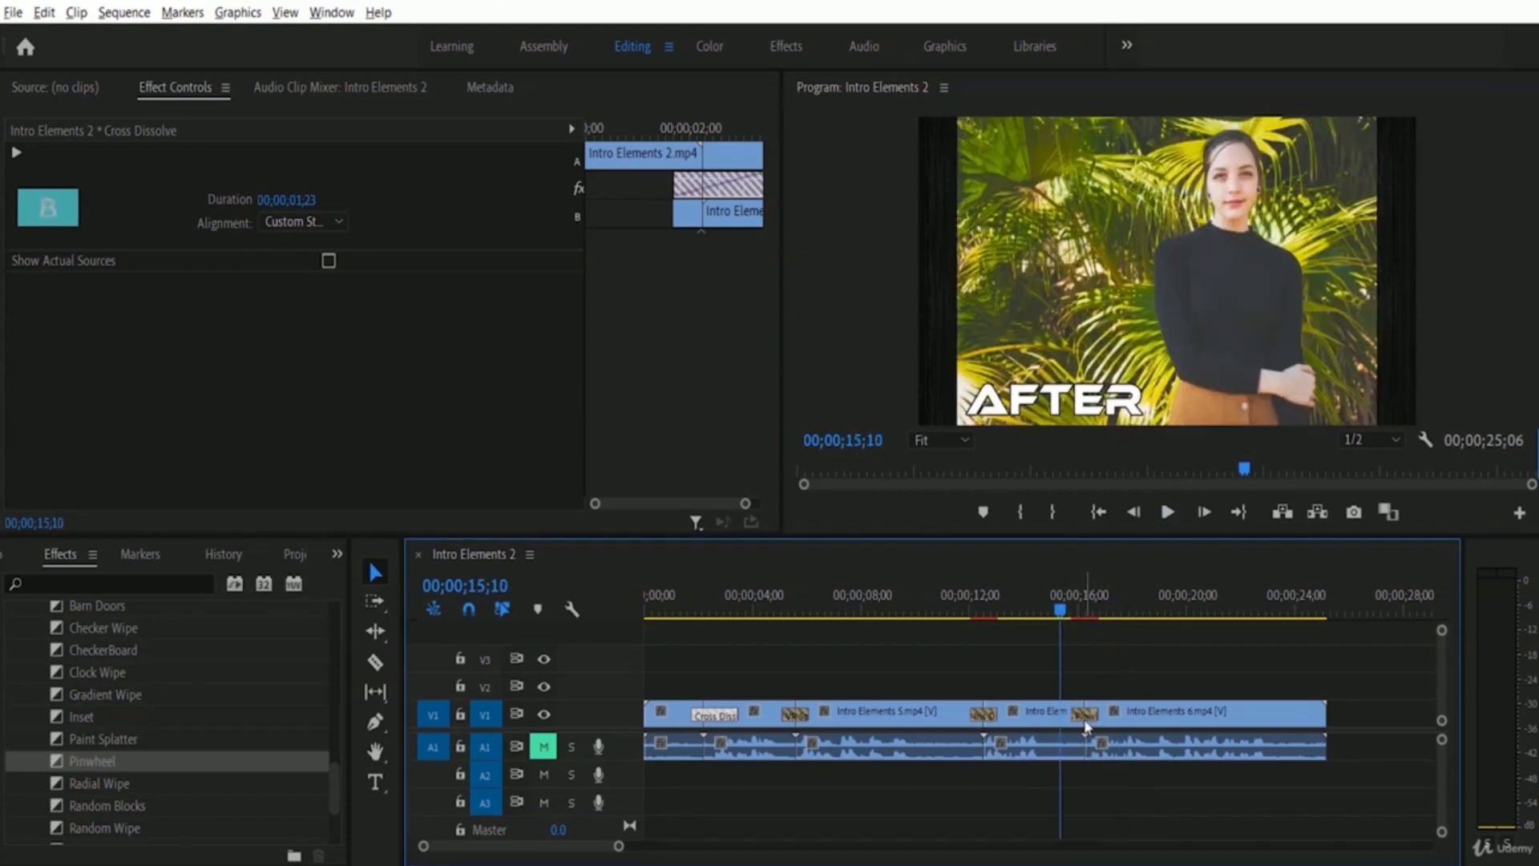
click(1168, 512)
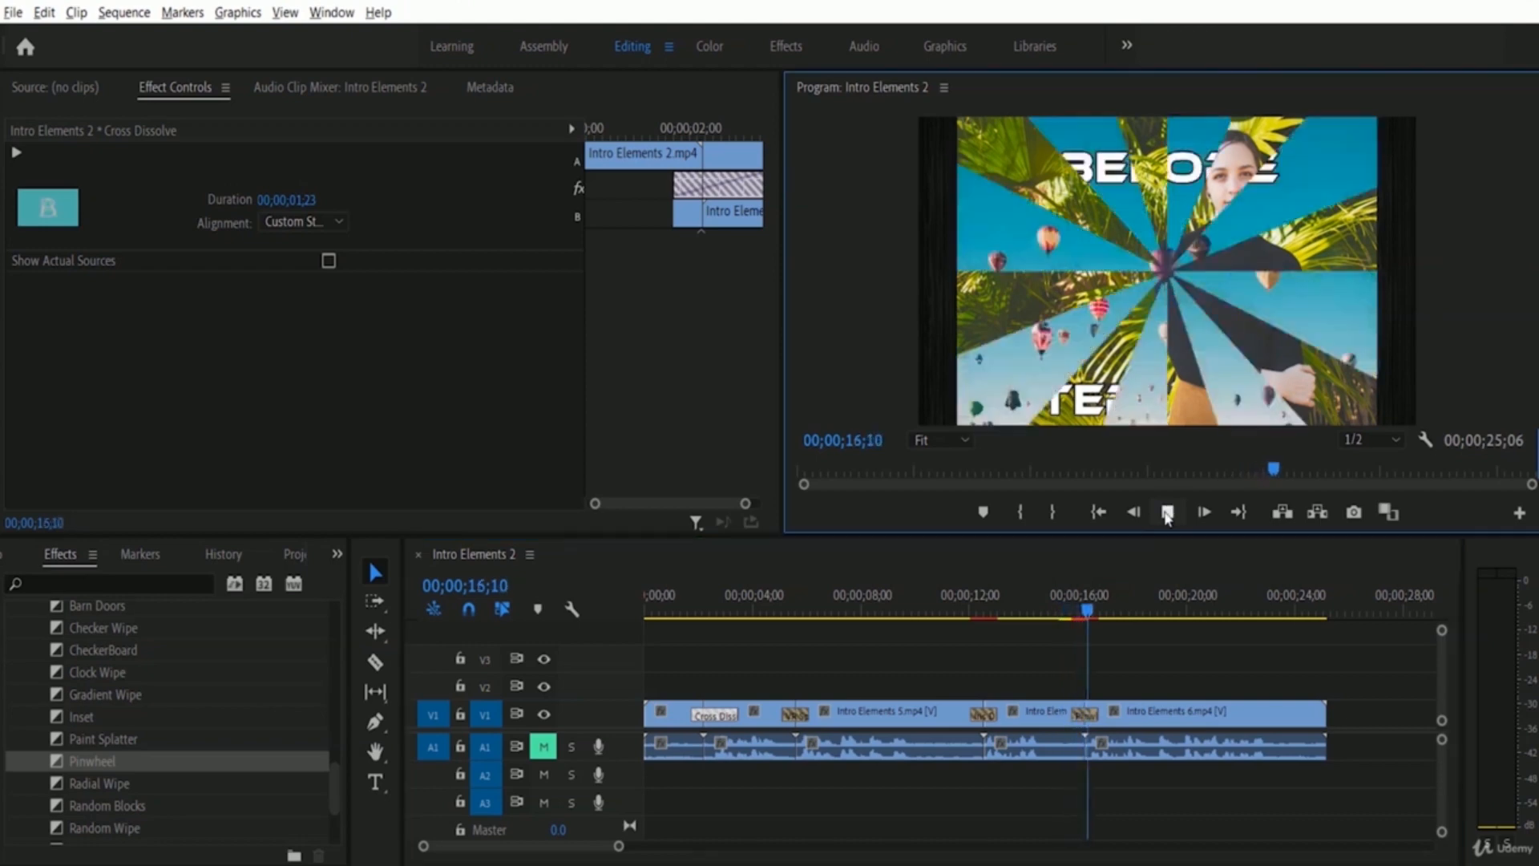
click(1167, 512)
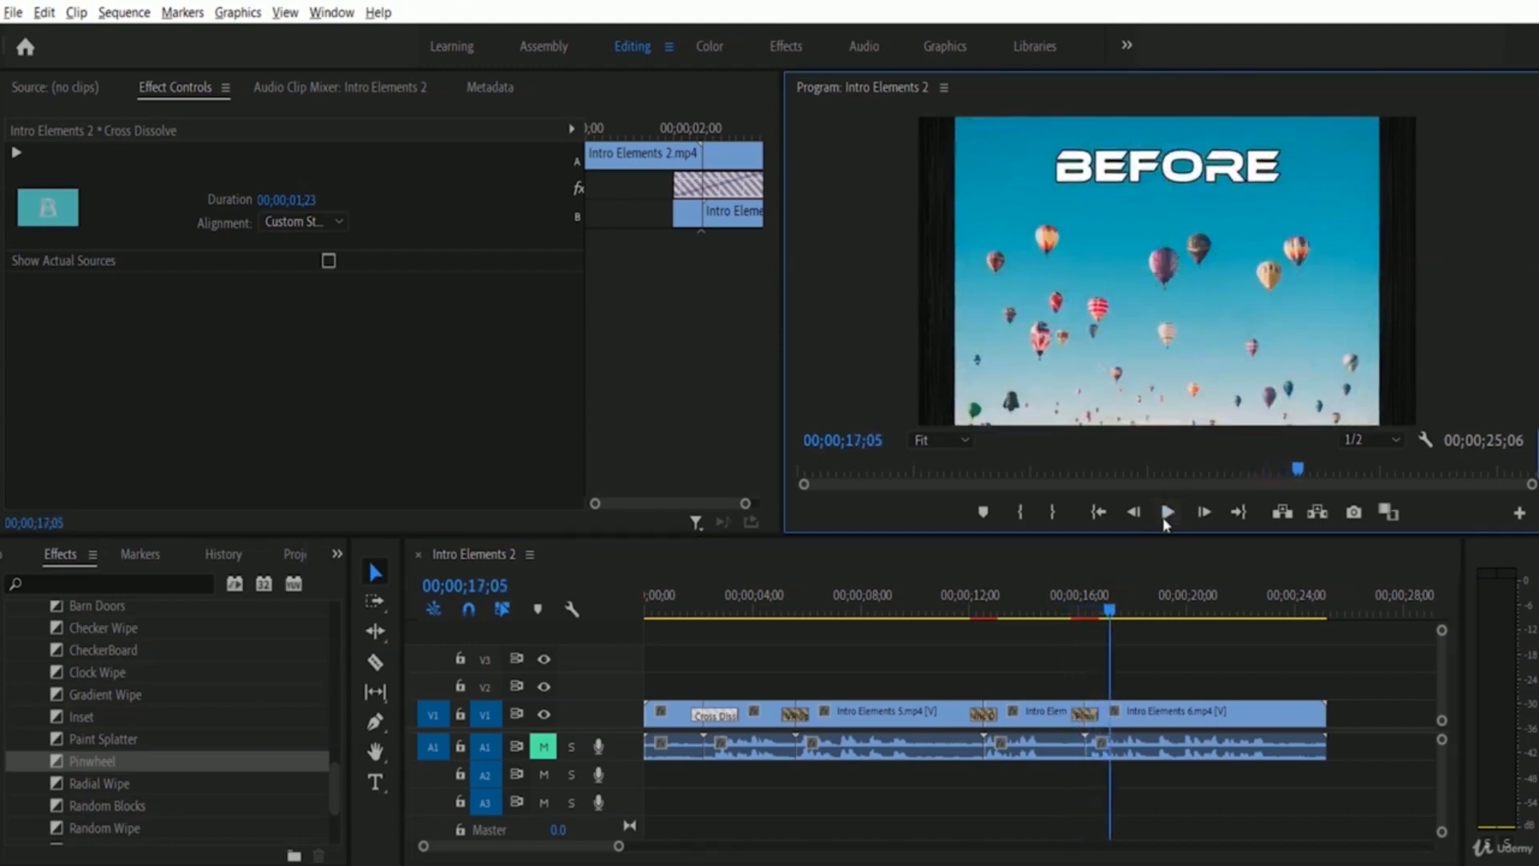
Play the sequence from 00;00;00;00 through all its transitions and stop at about 00;00;18;05 in Intro Elements 6.mp4
click(526, 846)
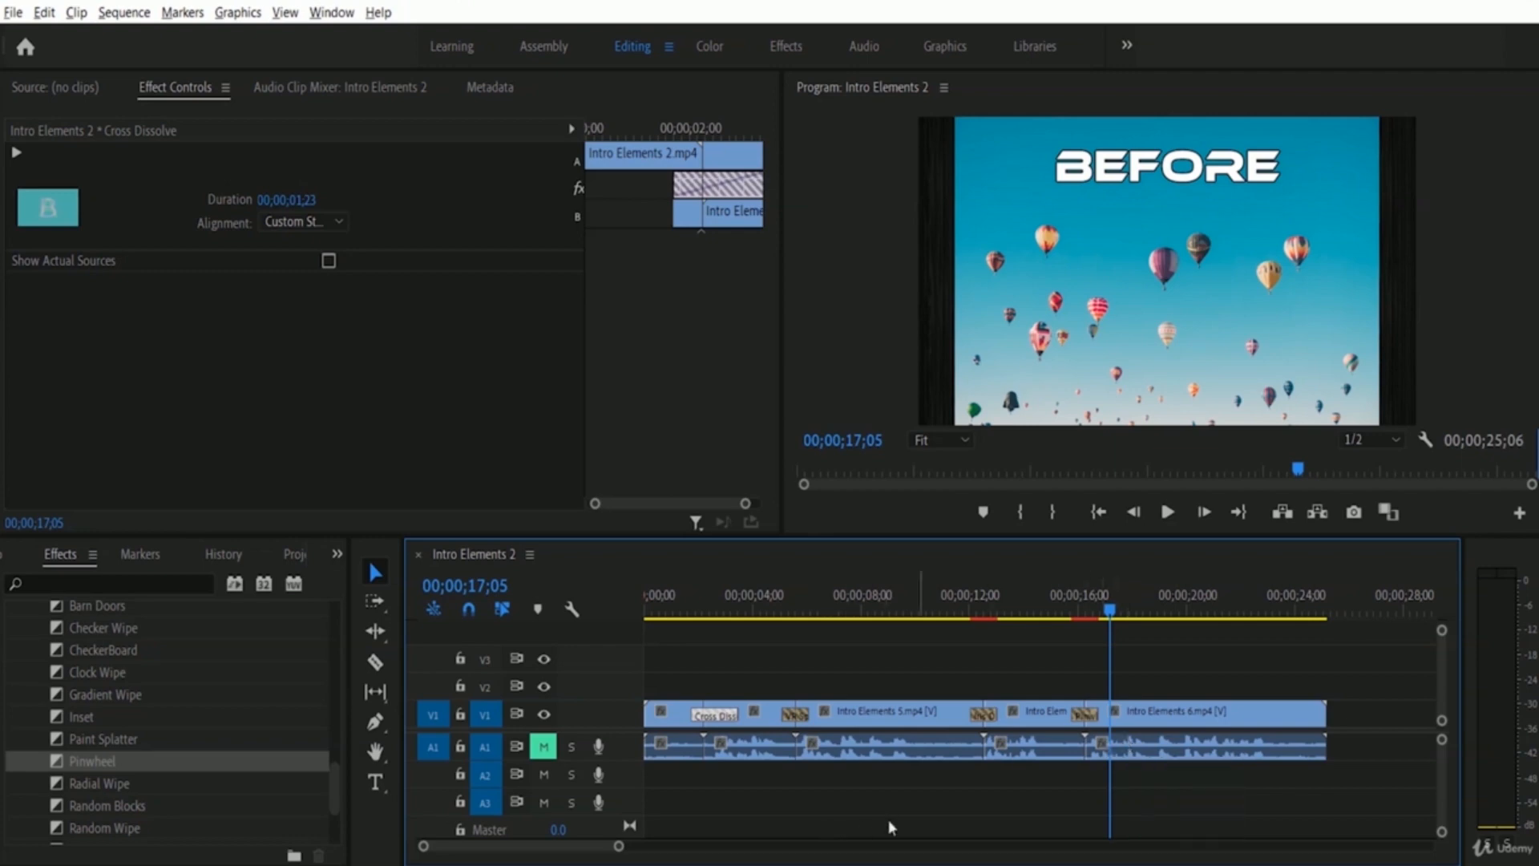
click(655, 616)
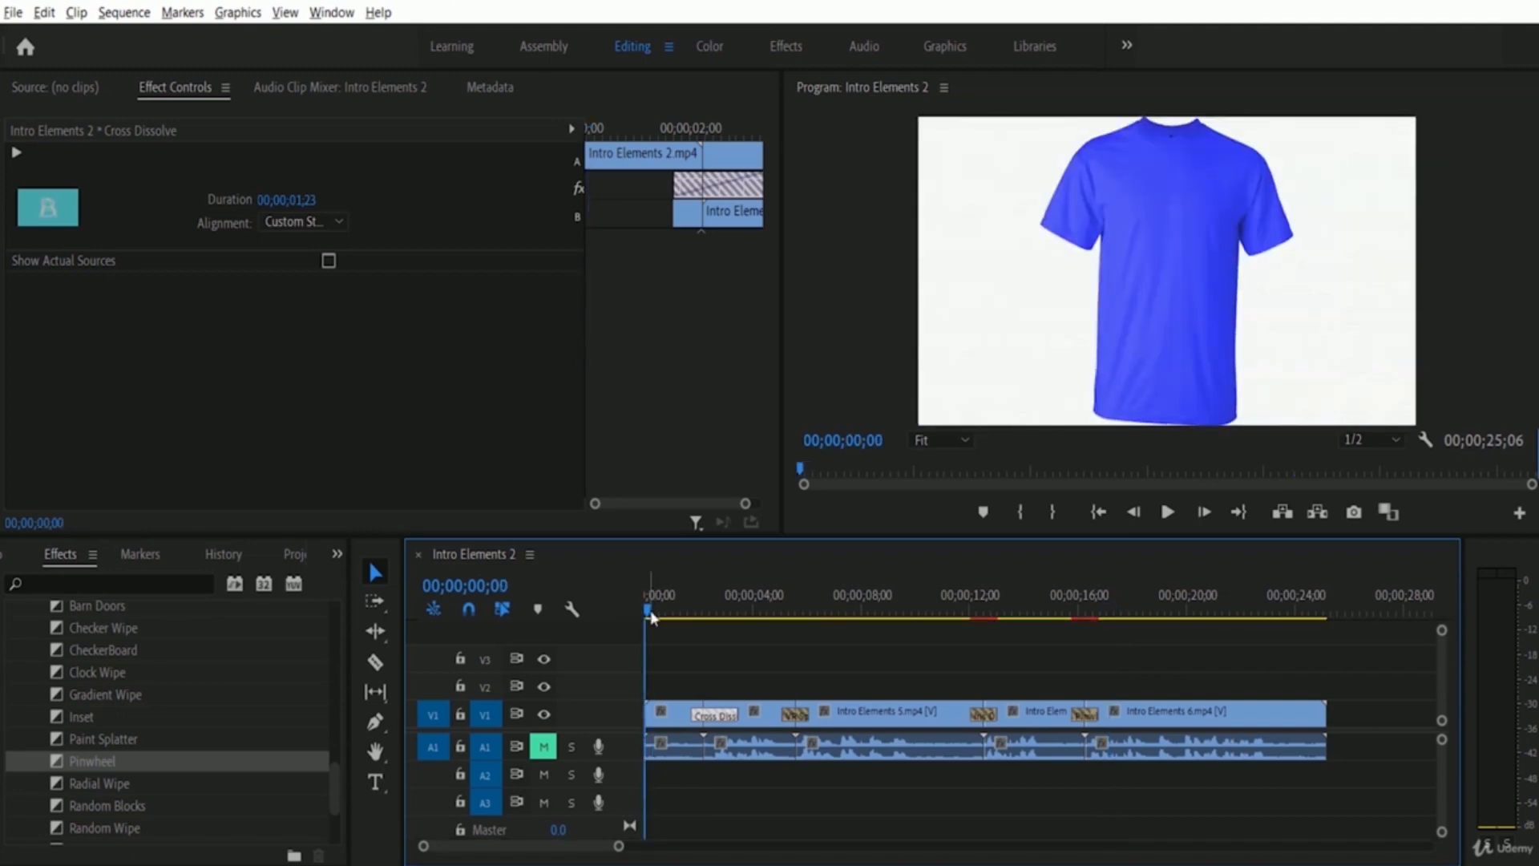
click(1170, 515)
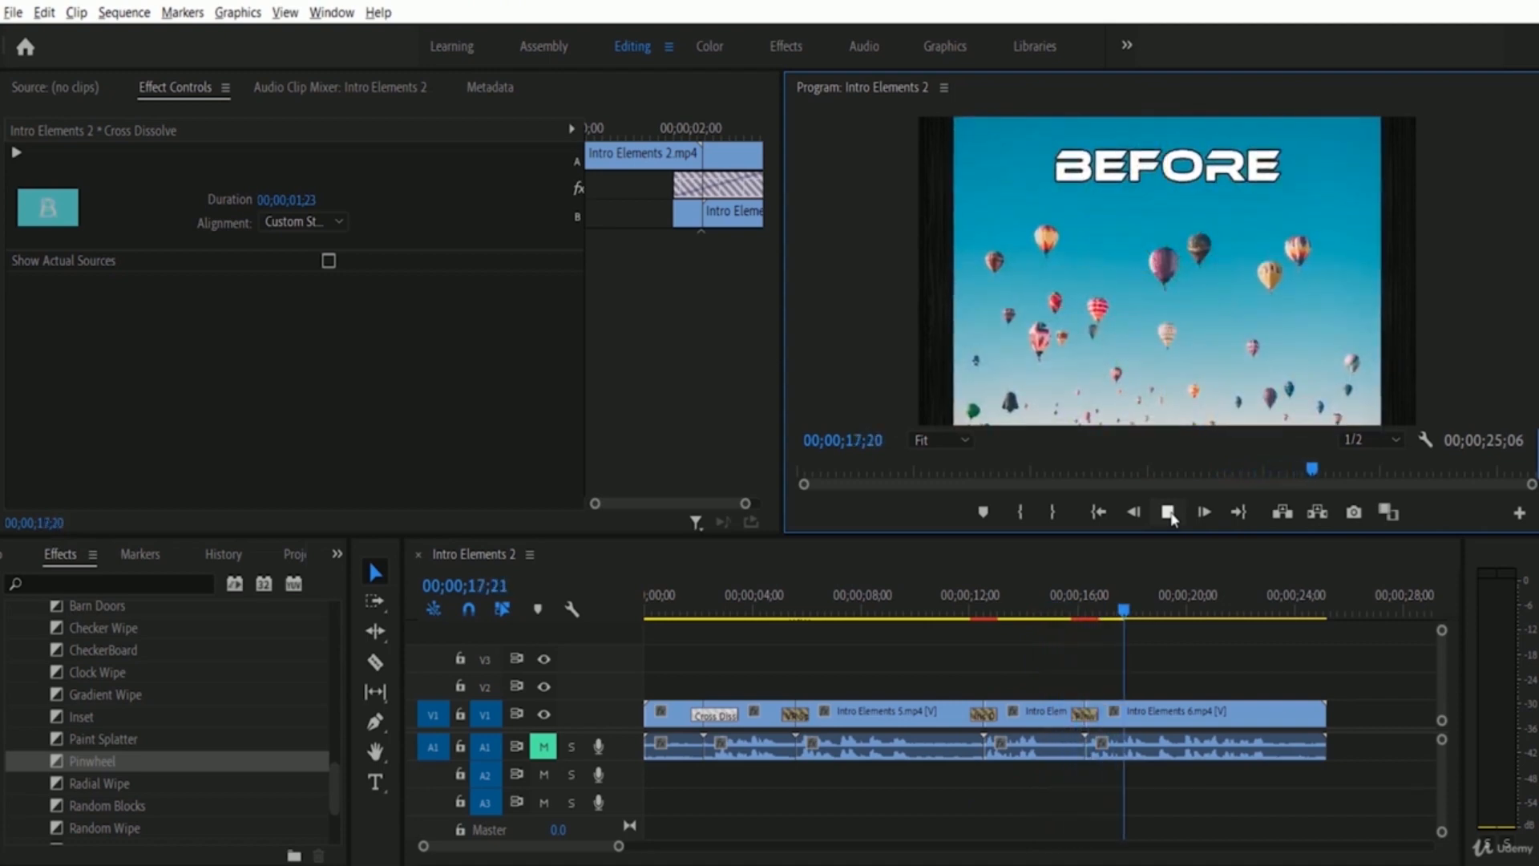
click(1169, 512)
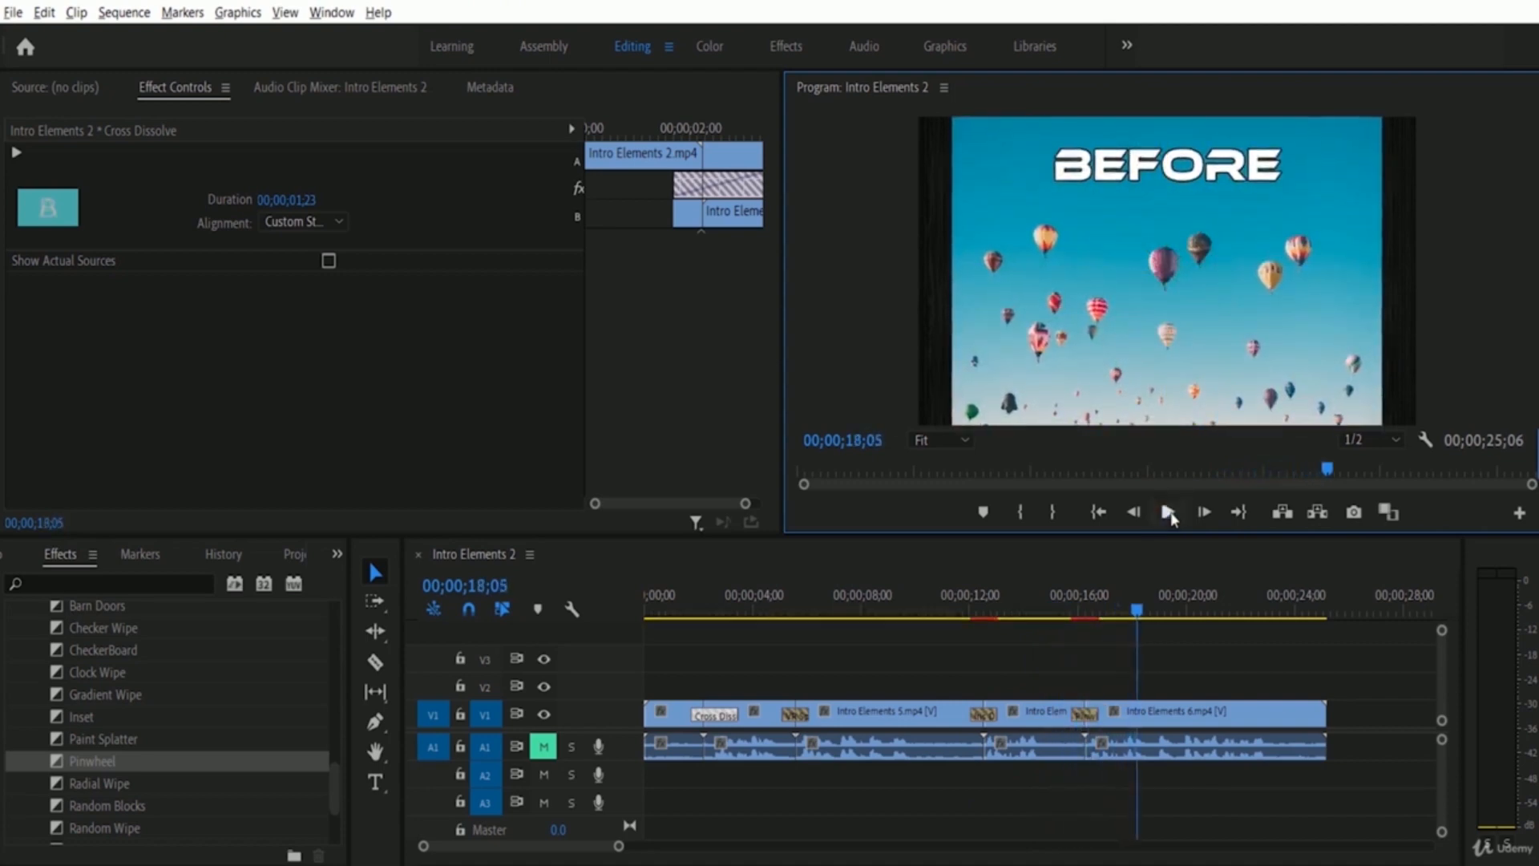